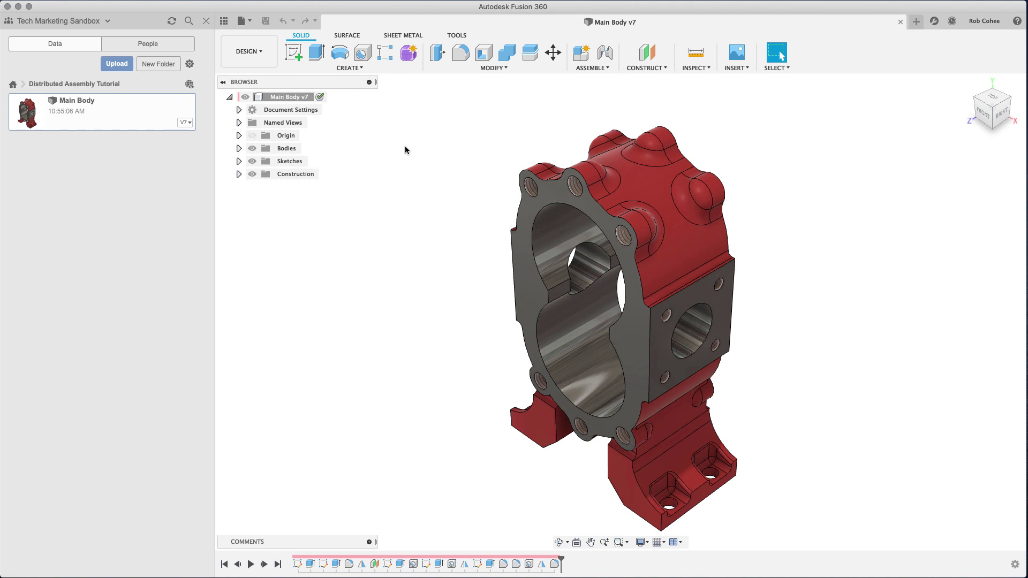
# Expand Main Body's Bodies folder to reveal Body1, checking its actions and the CREATE menu.
pyautogui.click(239, 149)
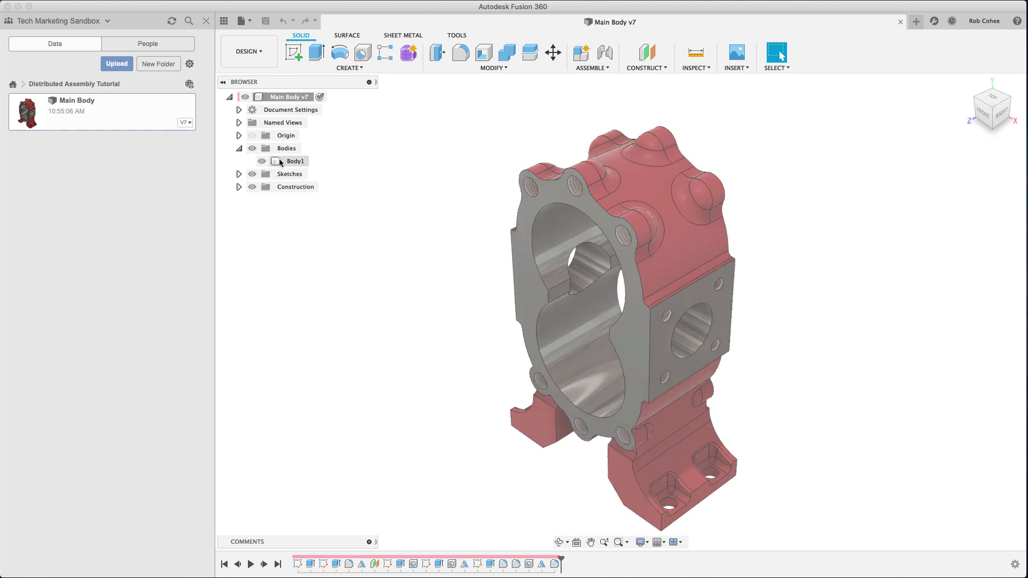
pyautogui.rightClick(281, 162)
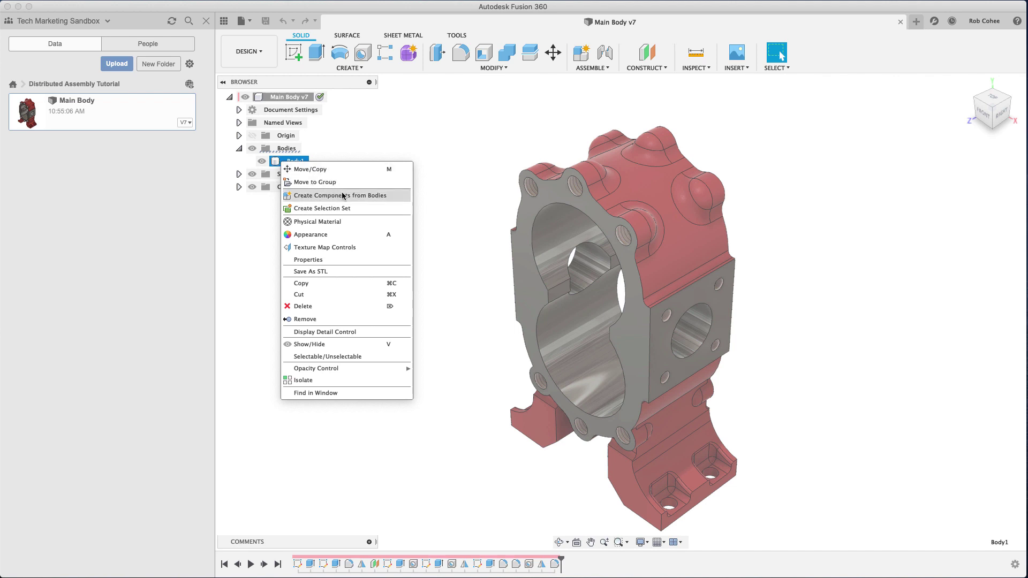
pyautogui.click(471, 134)
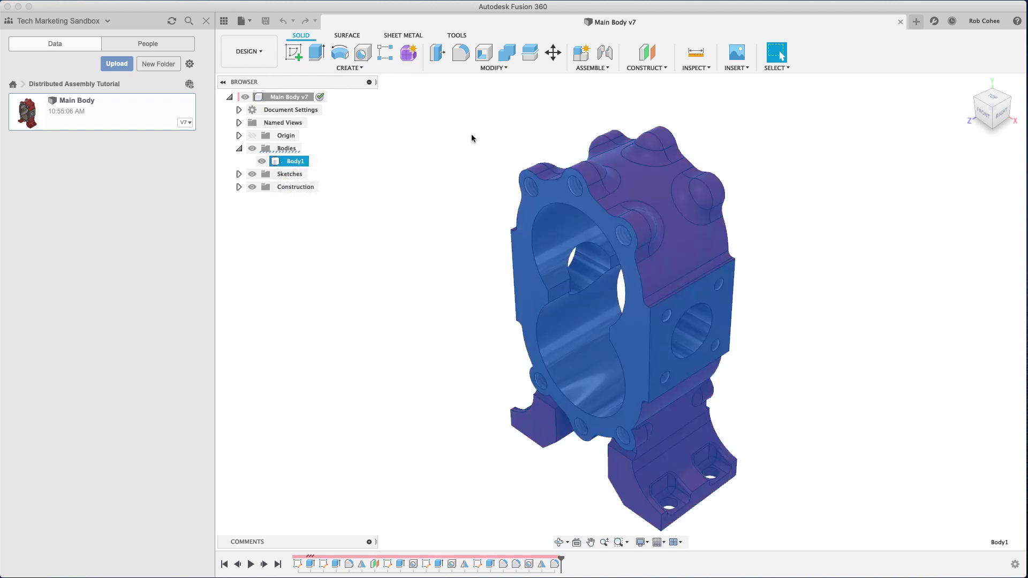
pyautogui.click(450, 122)
pyautogui.click(367, 70)
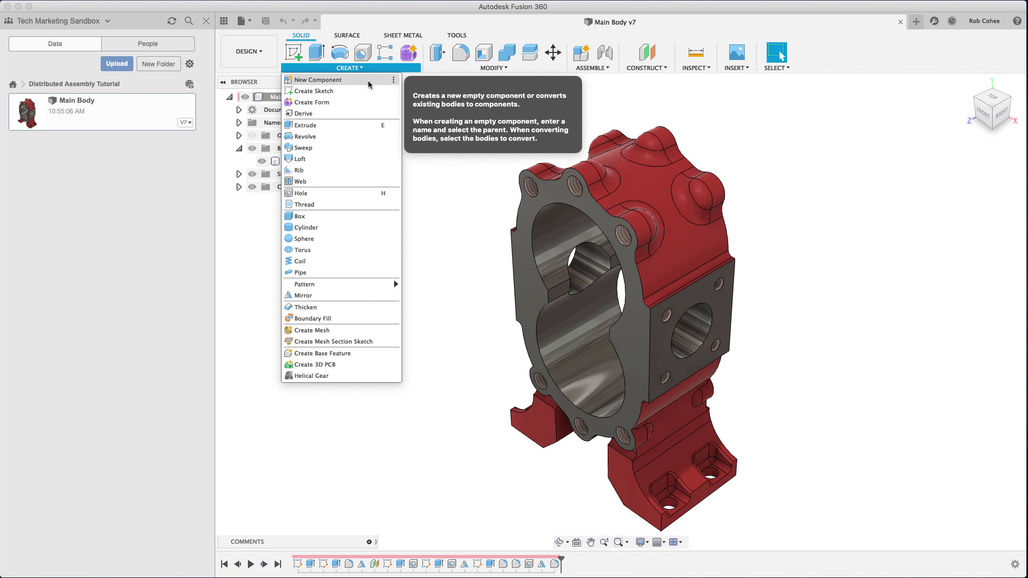
pyautogui.click(435, 198)
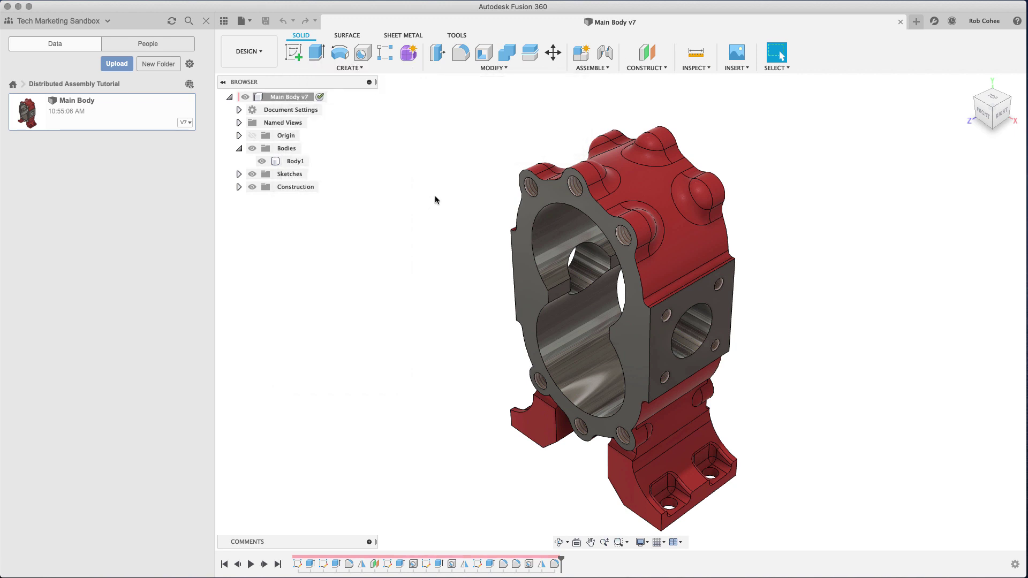
# Start a new design and save it as Pump Assembly.
pyautogui.click(916, 22)
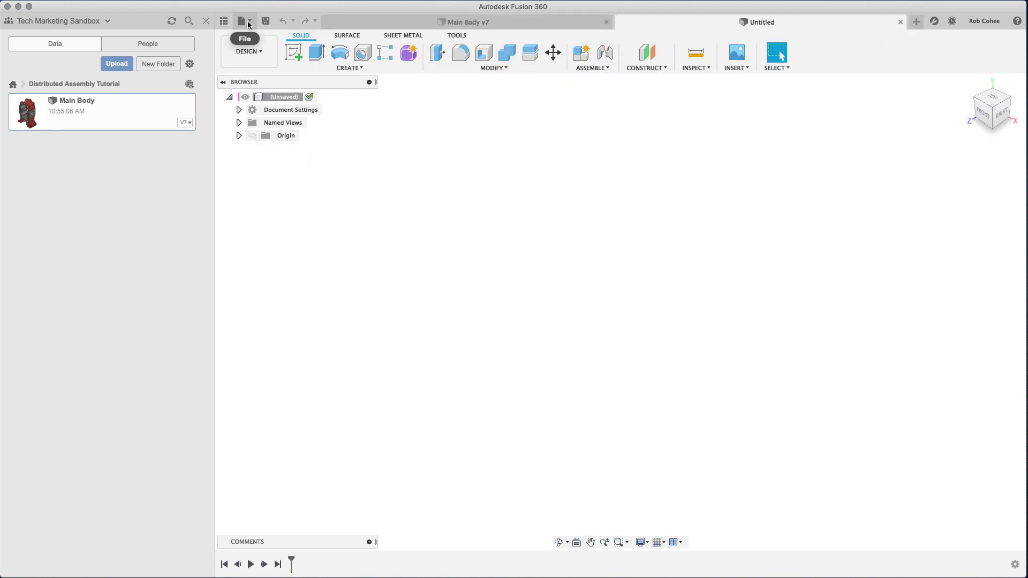
pyautogui.click(264, 22)
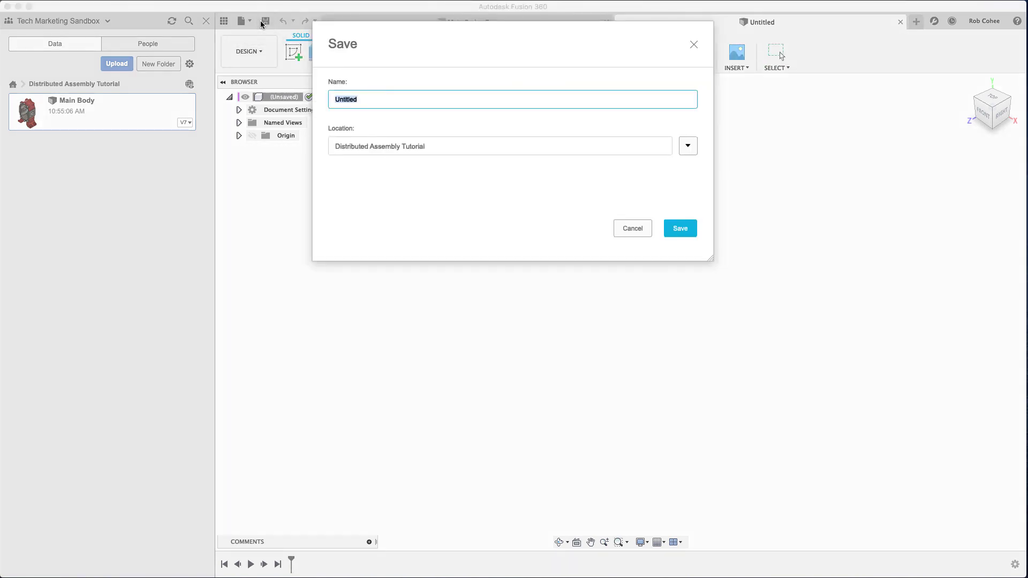
pyautogui.write('Pump Assembly')
pyautogui.press('Return')
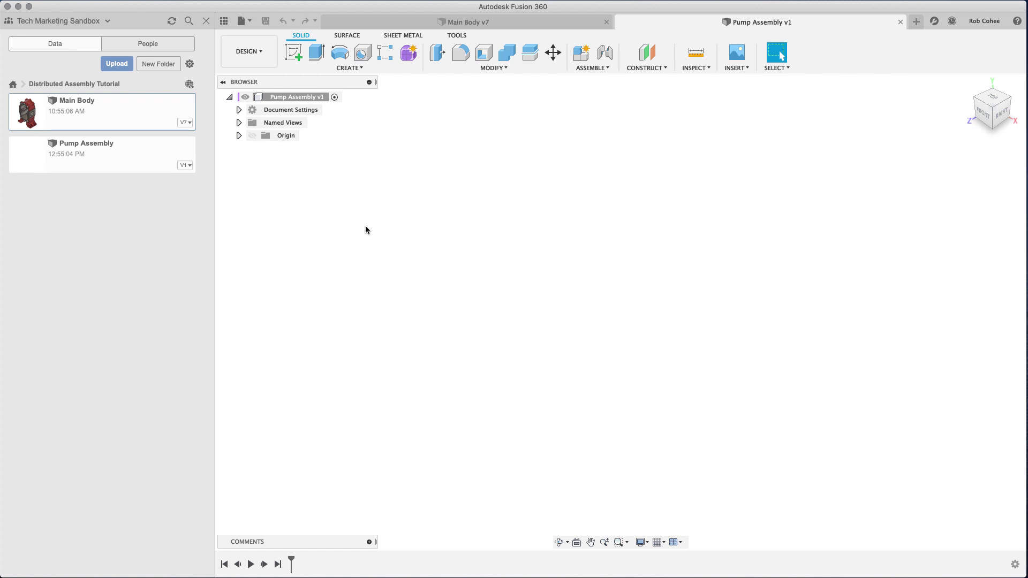
# Insert Main Body v7 into Pump Assembly at its original position.
pyautogui.rightClick(144, 125)
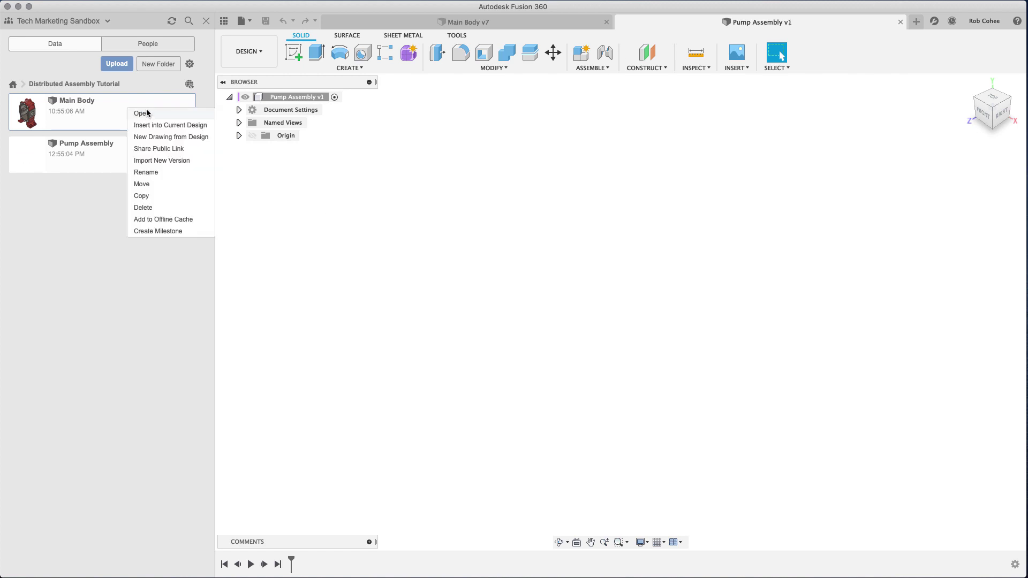
pyautogui.click(160, 116)
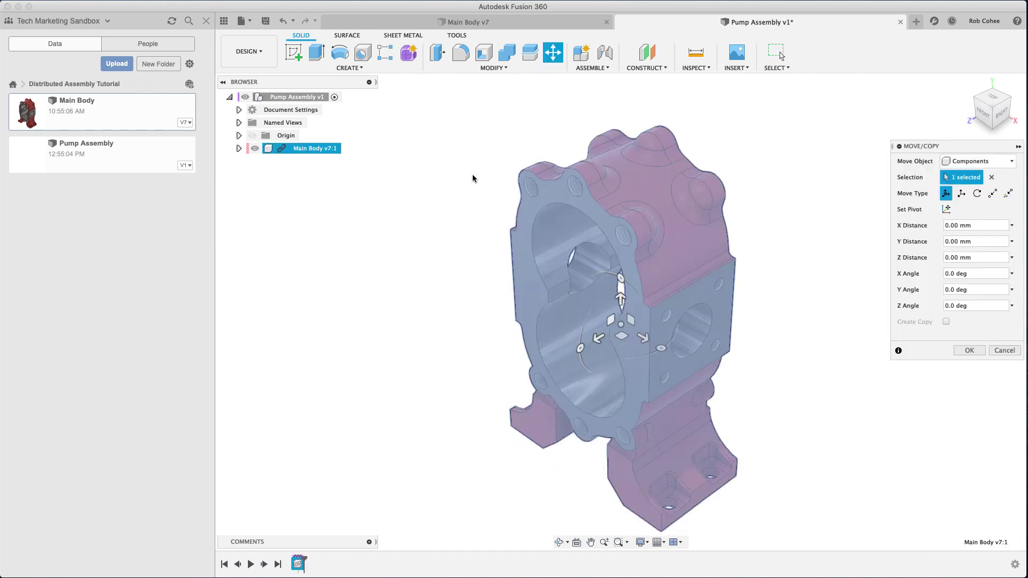
pyautogui.click(965, 351)
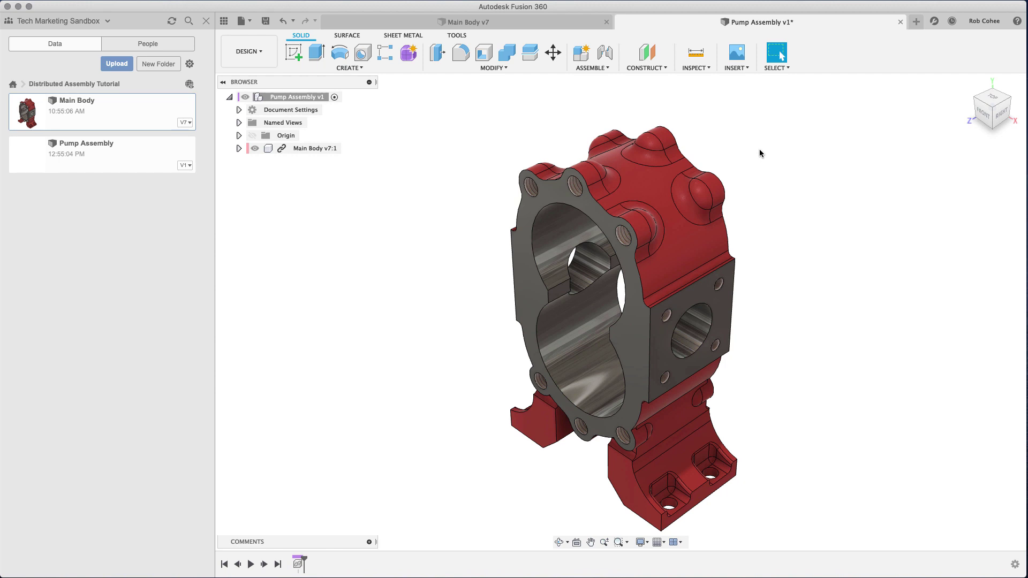
# Create a new empty design saved as Pump Gasket, then close it.
pyautogui.click(917, 22)
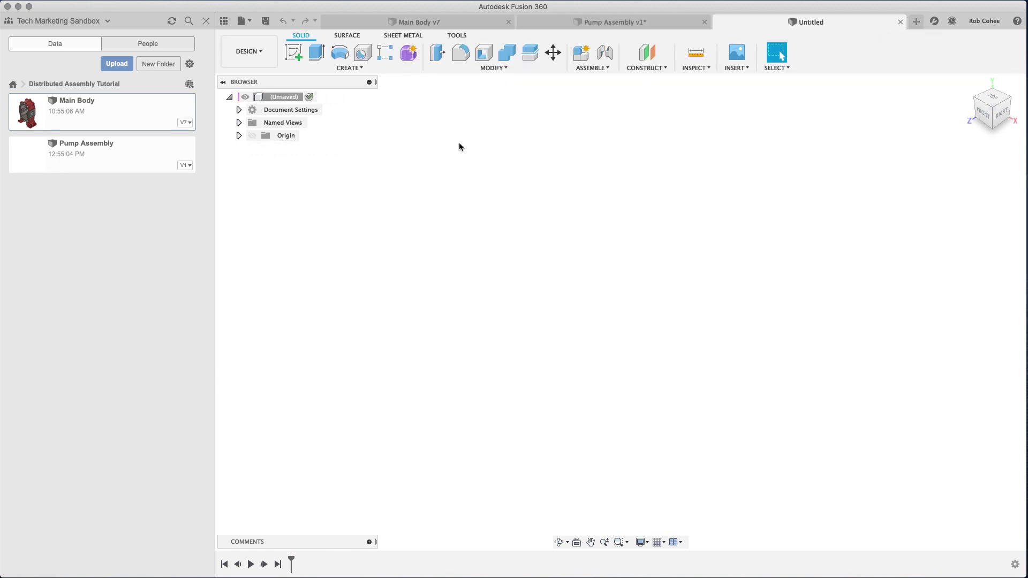
pyautogui.click(264, 22)
pyautogui.write('Pump Gasket')
pyautogui.press('Return')
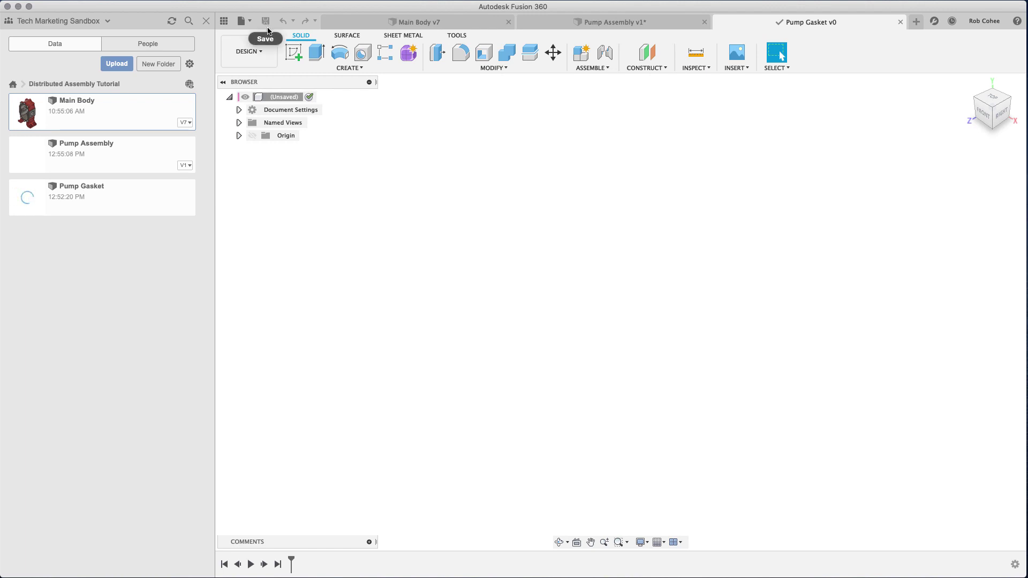
pyautogui.click(900, 22)
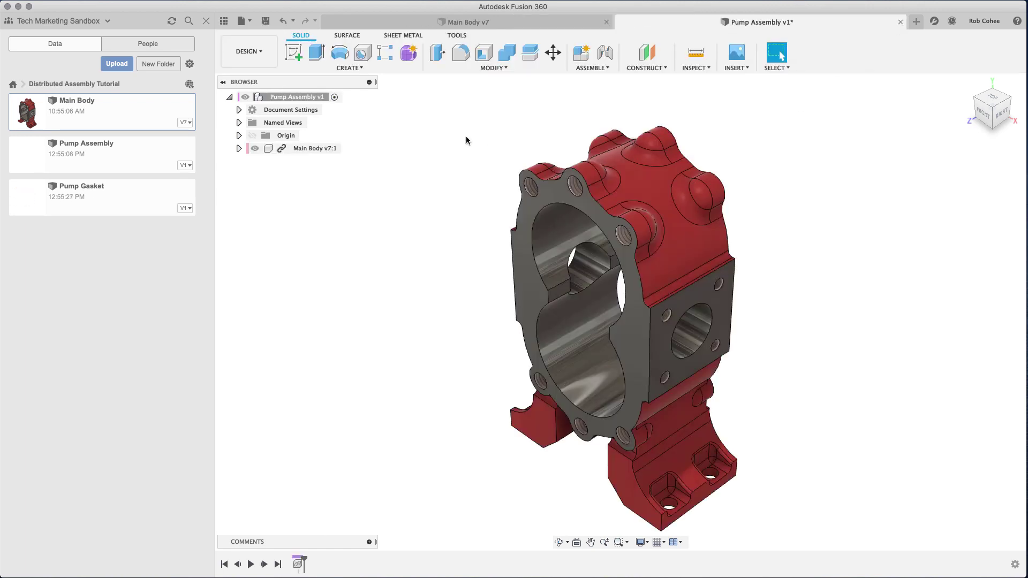
# Insert Pump Gasket into Pump Assembly at its default position.
pyautogui.click(113, 190)
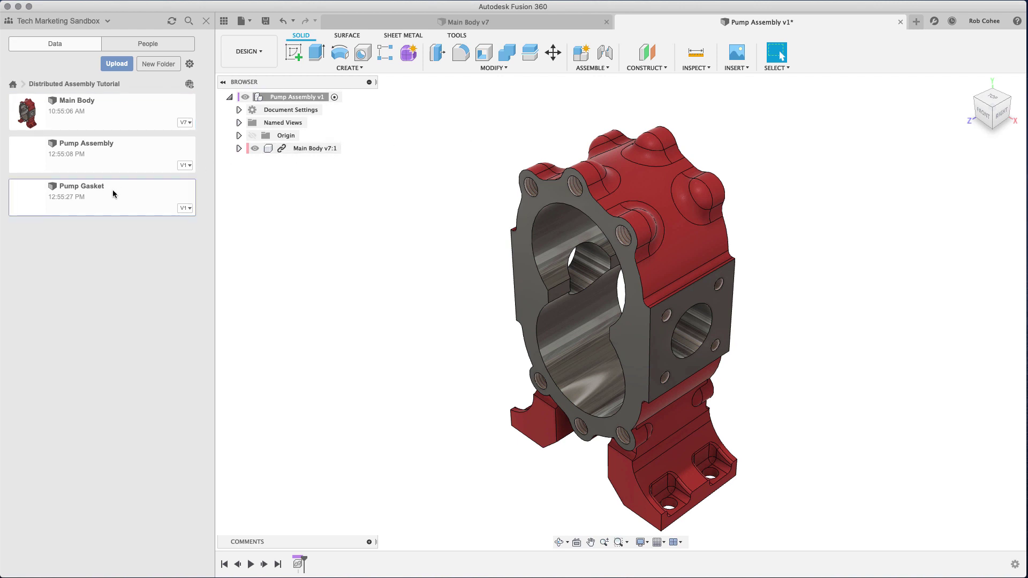
pyautogui.rightClick(112, 190)
pyautogui.click(132, 206)
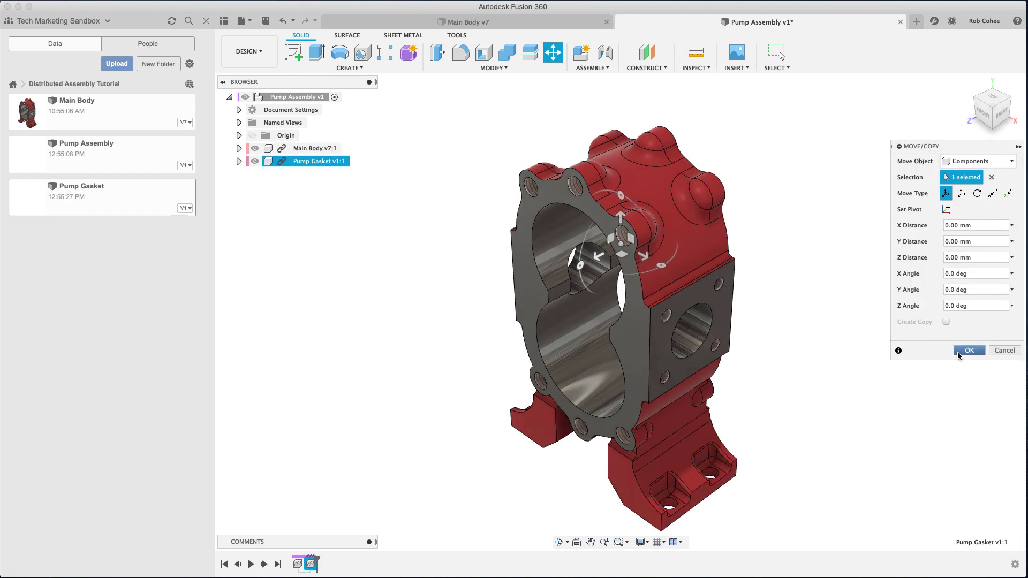
pyautogui.click(958, 351)
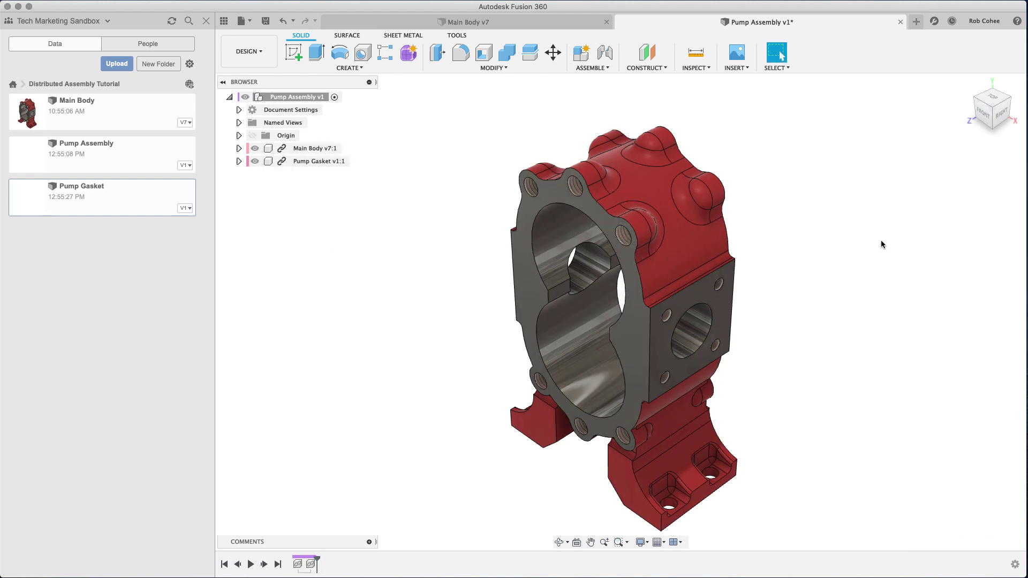
pyautogui.click(985, 22)
pyautogui.click(989, 49)
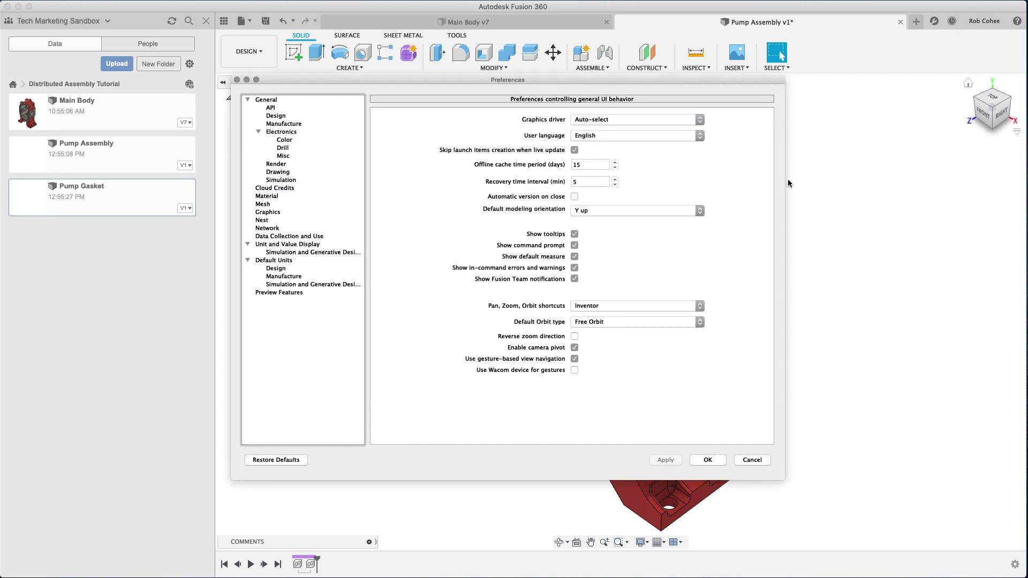
pyautogui.click(297, 292)
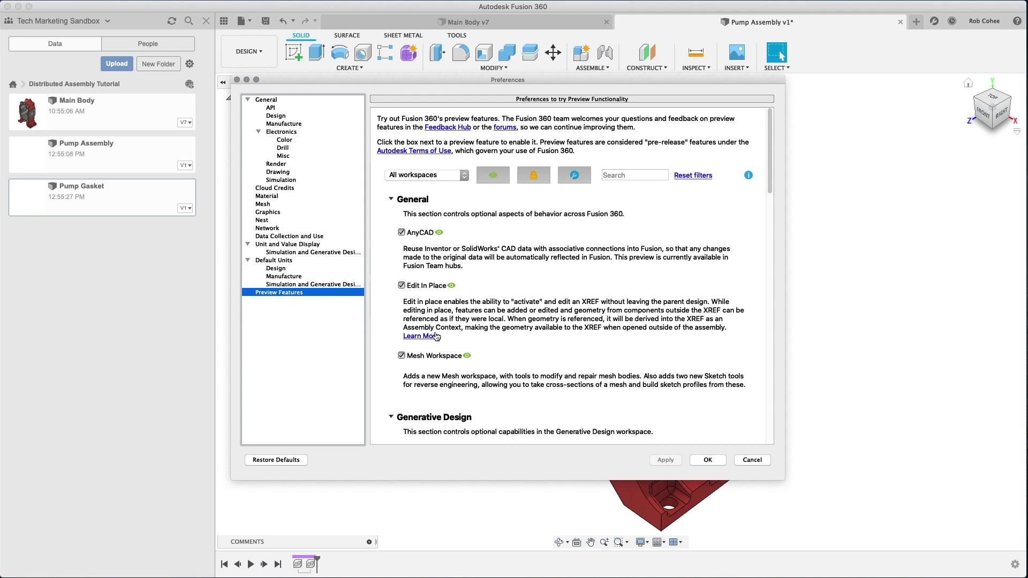
pyautogui.click(753, 461)
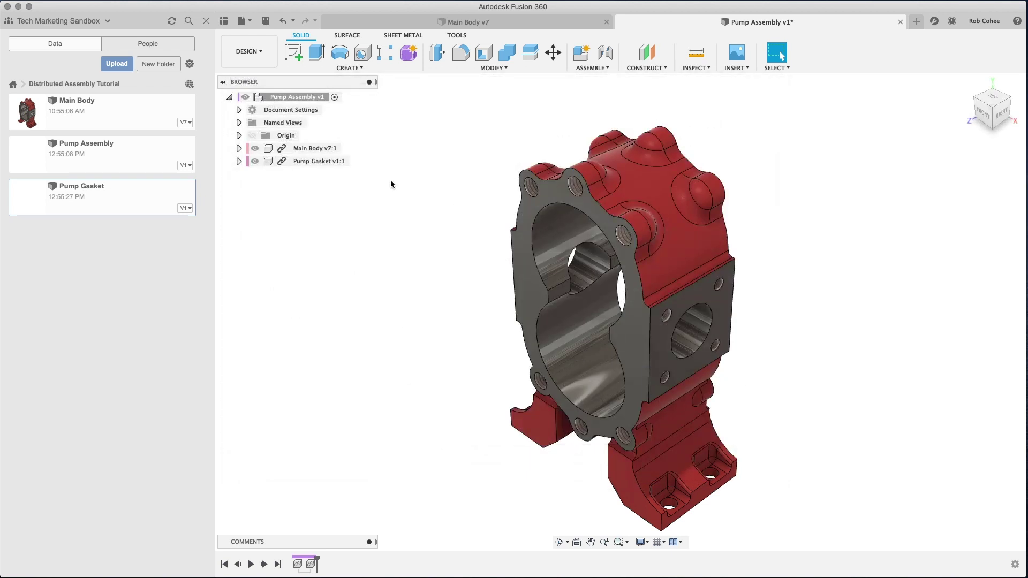
pyautogui.click(341, 162)
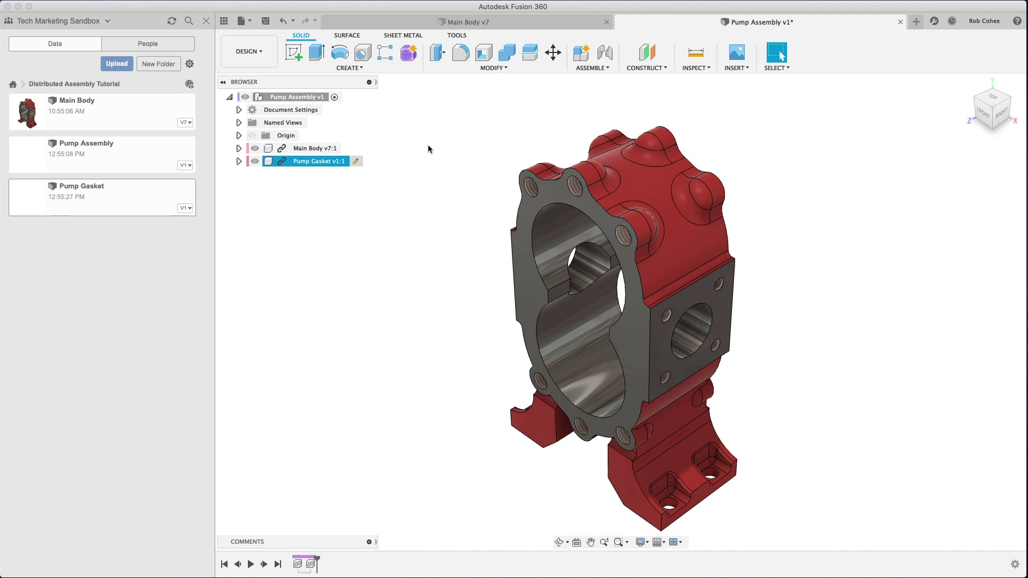
# Sketch inside Pump Gasket, projecting the Main Body flange face outline and holes.
pyautogui.click(294, 53)
pyautogui.click(519, 272)
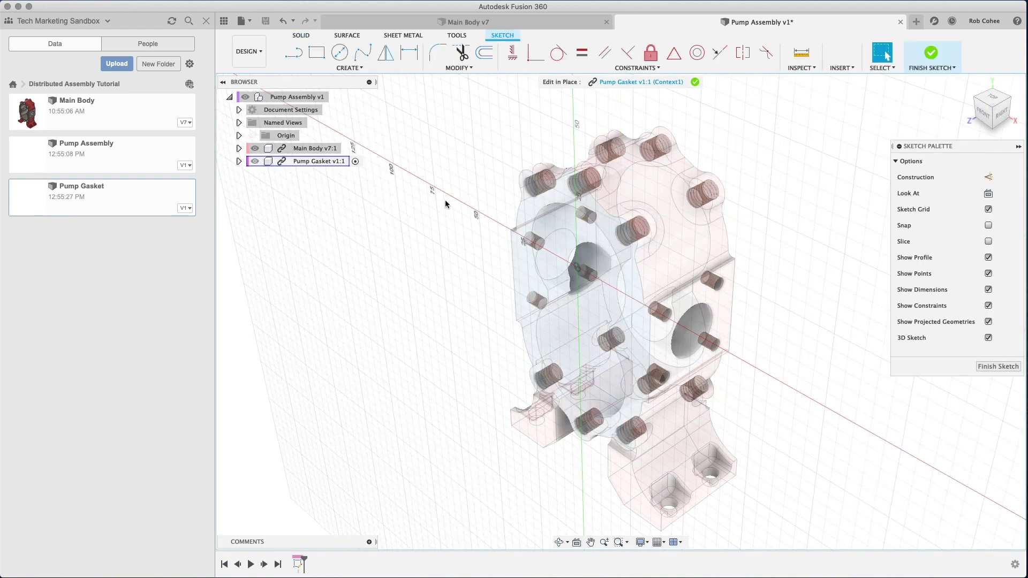
pyautogui.click(523, 268)
pyautogui.click(969, 462)
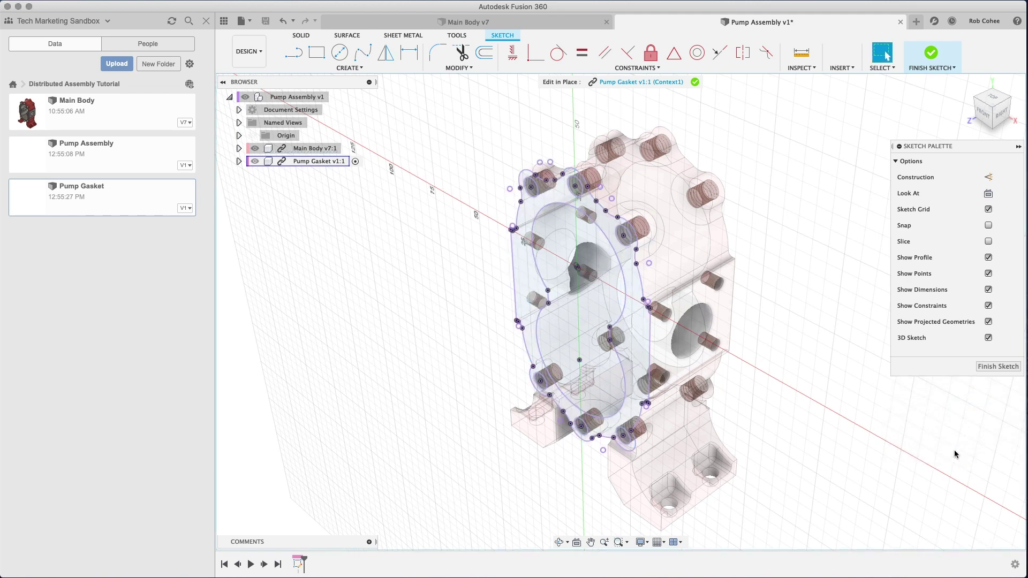
pyautogui.click(991, 367)
# Extrude the projected gasket profile 1 mm and exit Edit in Place.
pyautogui.press('e')
pyautogui.click(525, 259)
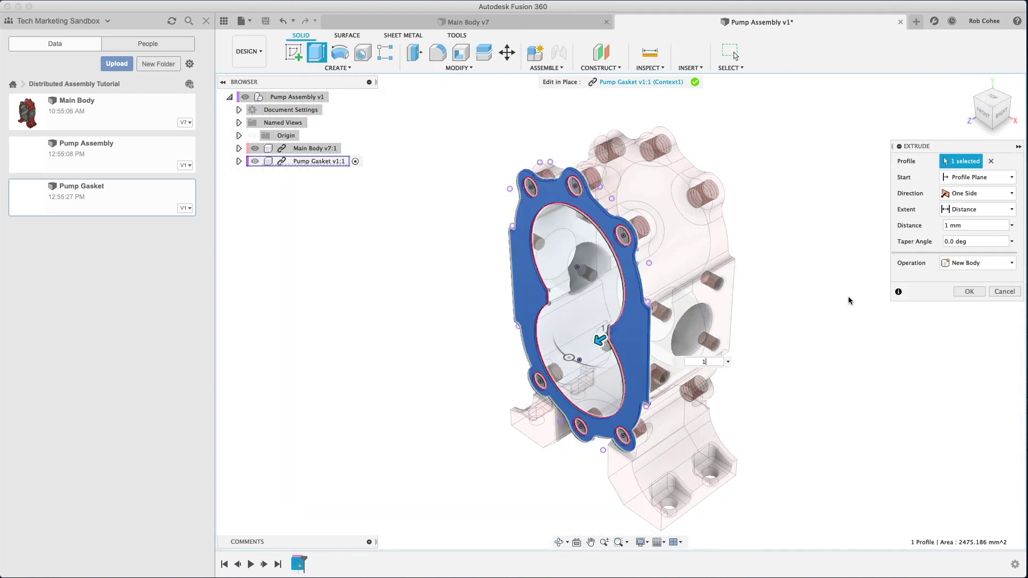
pyautogui.click(968, 292)
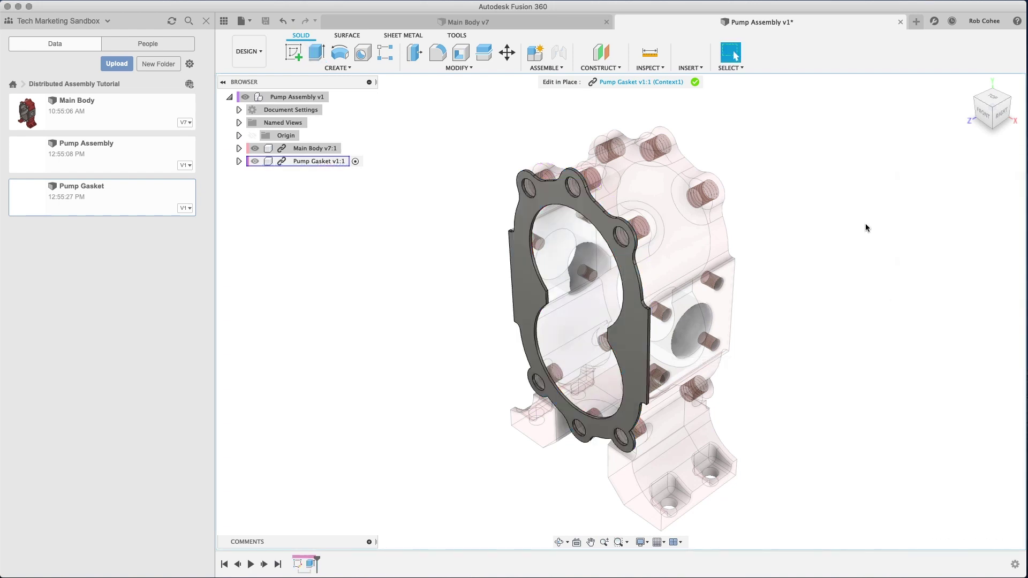
pyautogui.click(695, 83)
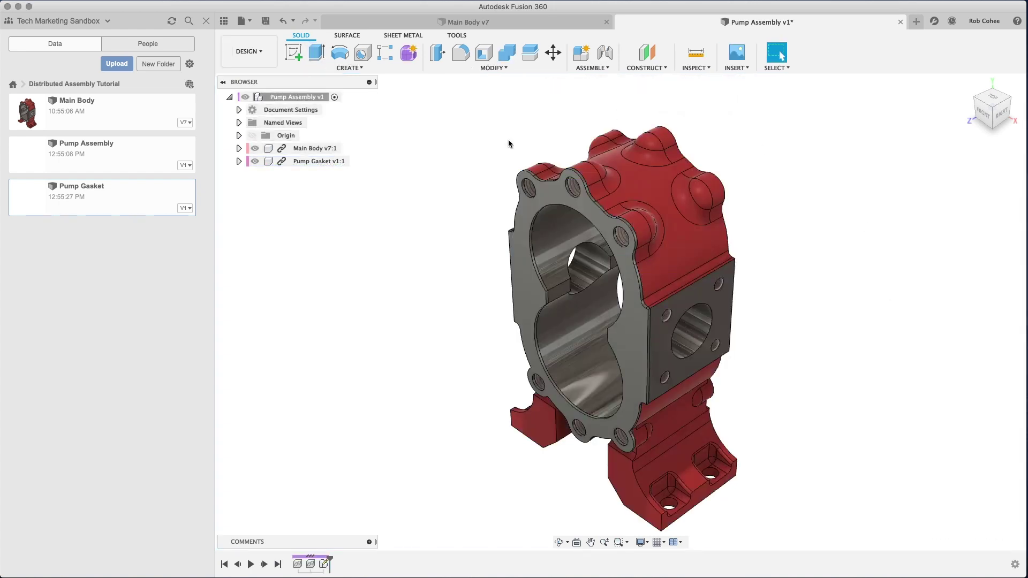
# Make a copy of Pump Gasket v1:1 moved 85 mm along Z.
pyautogui.rightClick(301, 161)
pyautogui.click(327, 195)
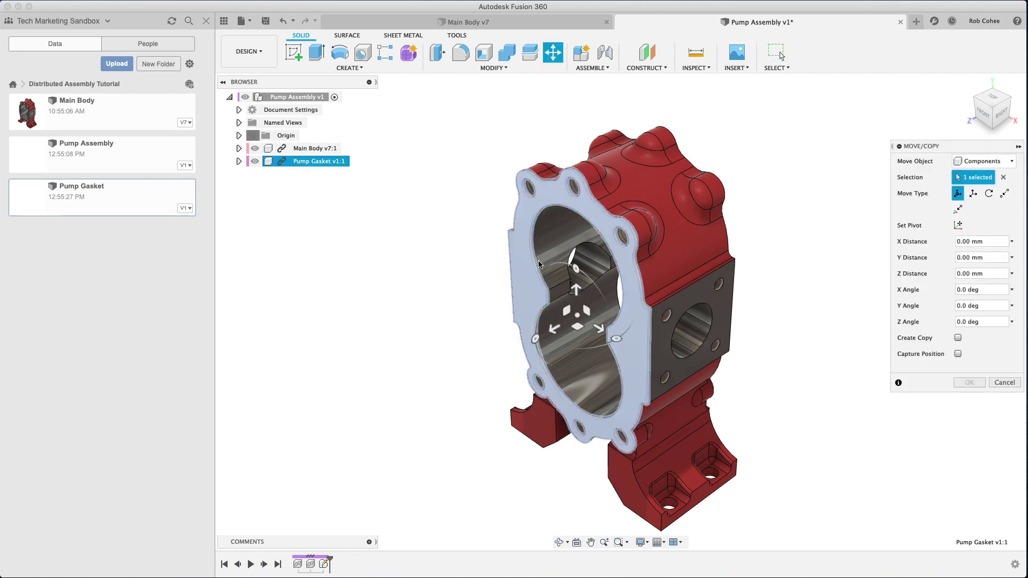
pyautogui.click(957, 339)
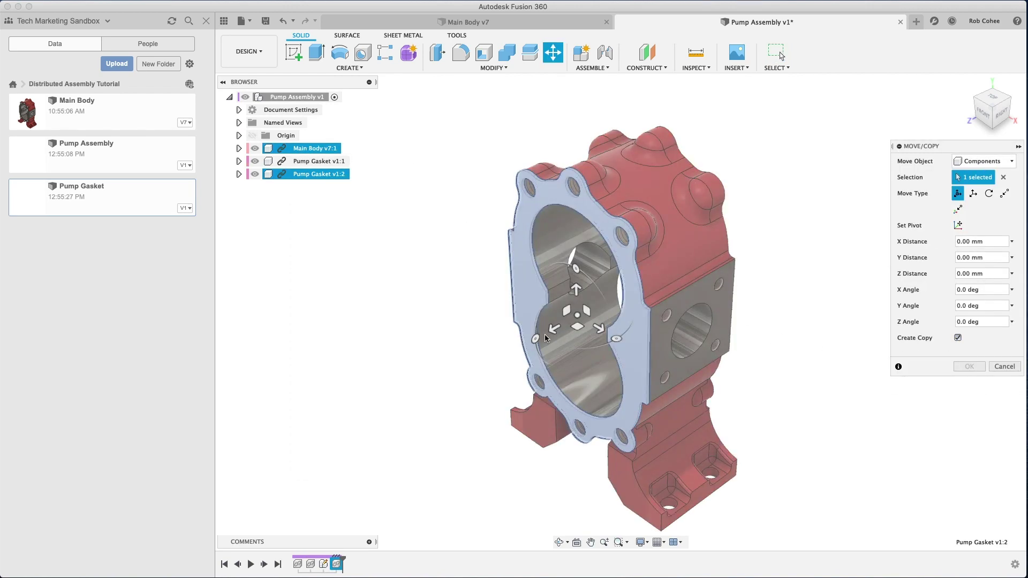
pyautogui.moveTo(544, 334); pyautogui.dragTo(712, 240)
pyautogui.click(969, 366)
pyautogui.moveTo(889, 368); pyautogui.dragTo(840, 395, button='middle')
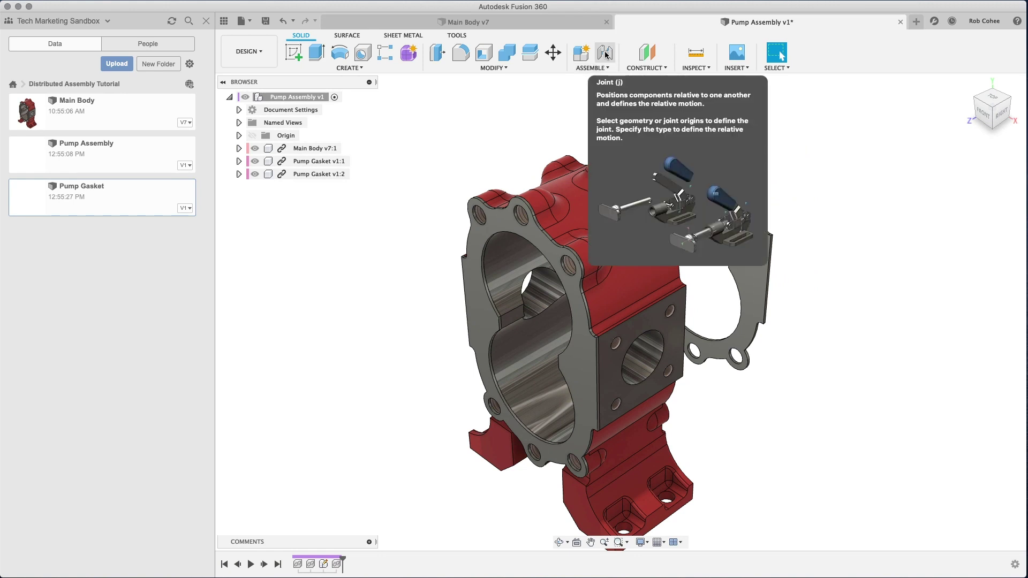
# Joint the gasket copy's hole onto the matching Main Body flange hole.
pyautogui.click(606, 54)
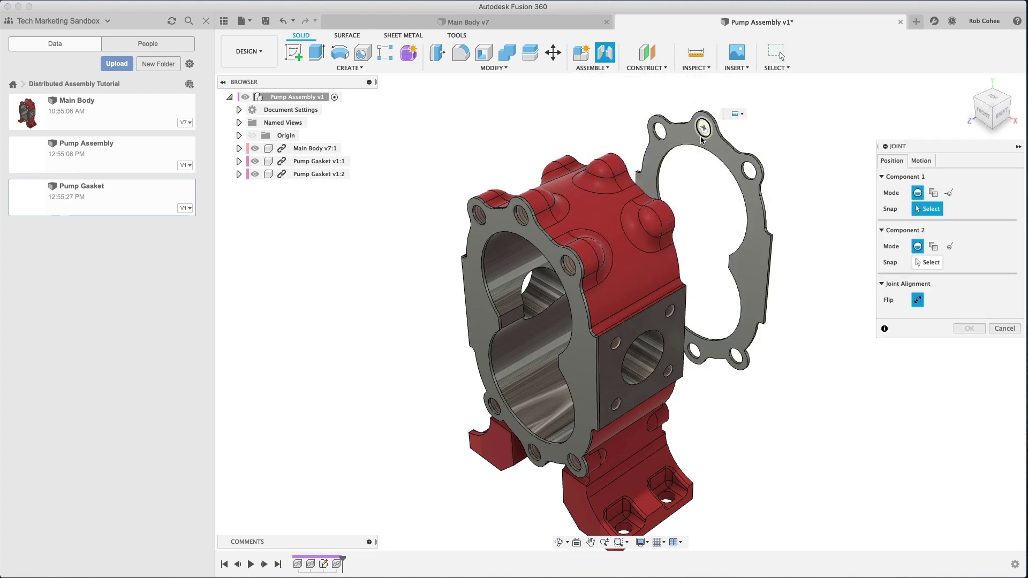
pyautogui.click(703, 141)
pyautogui.keyDown('shift'); pyautogui.moveTo(684, 223); pyautogui.dragTo(620, 221, button='middle'); pyautogui.keyUp('shift')
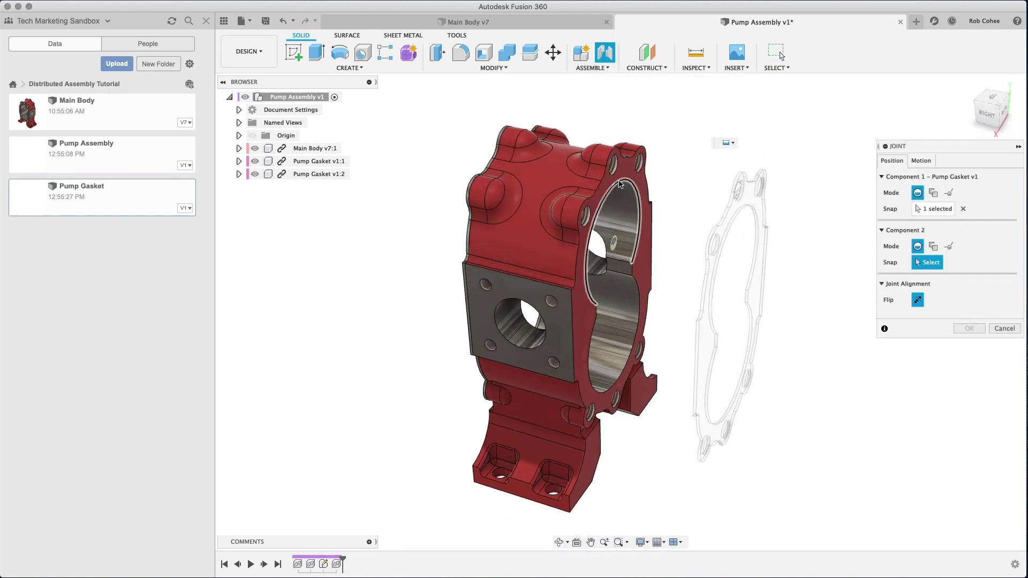
pyautogui.click(612, 166)
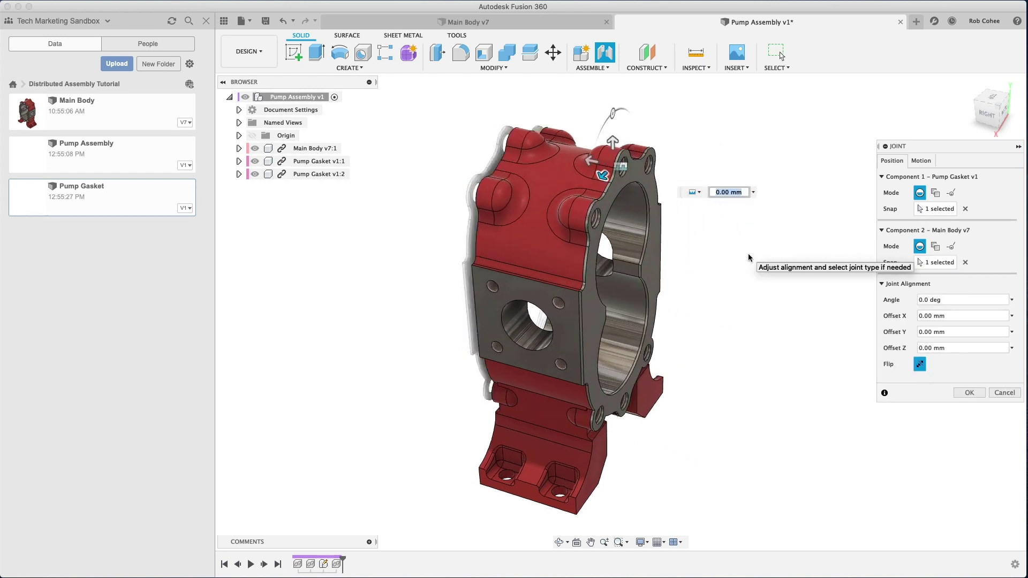
pyautogui.click(970, 392)
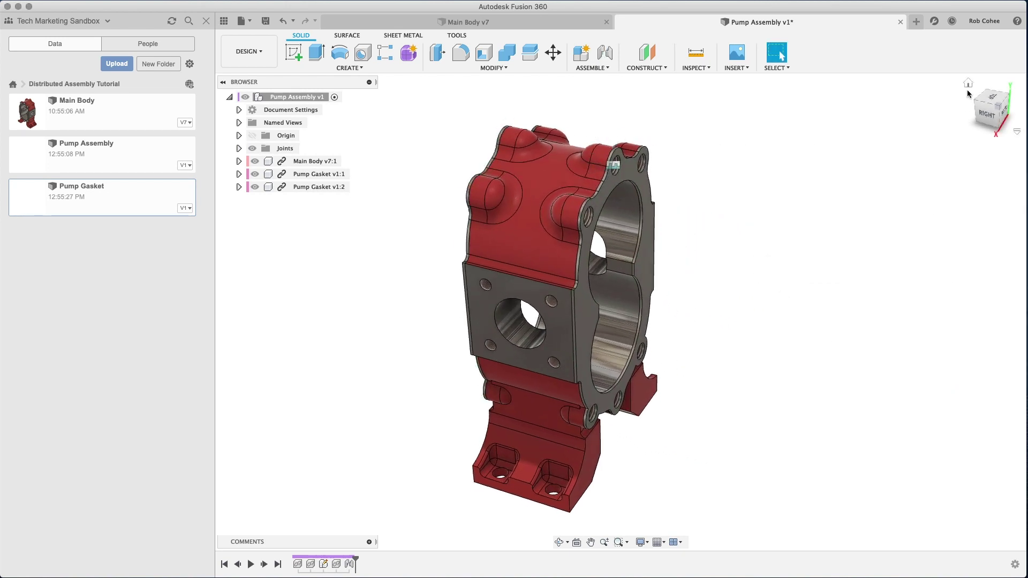
pyautogui.click(968, 83)
pyautogui.scroll(5, 560, 165)
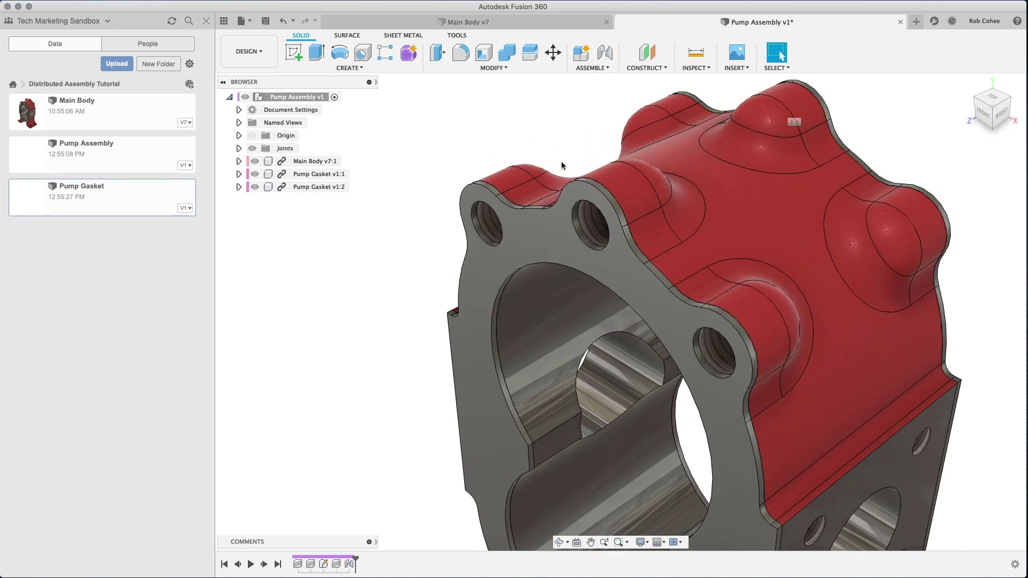
# Joint the second gasket's bolt hole to the body's matching hole, hide joint markers, and save.
pyautogui.click(604, 52)
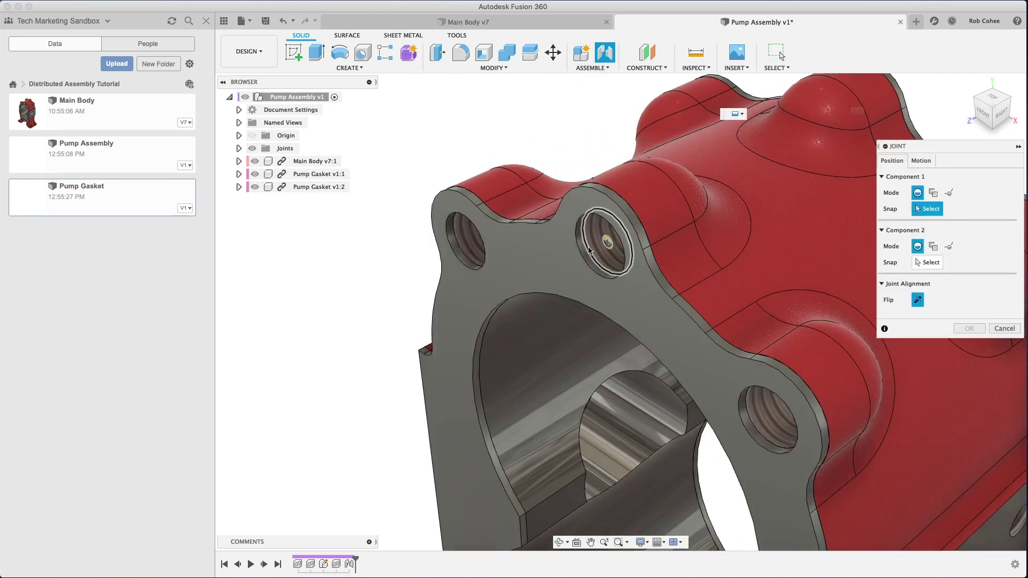
pyautogui.click(602, 244)
pyautogui.click(596, 197)
pyautogui.click(969, 392)
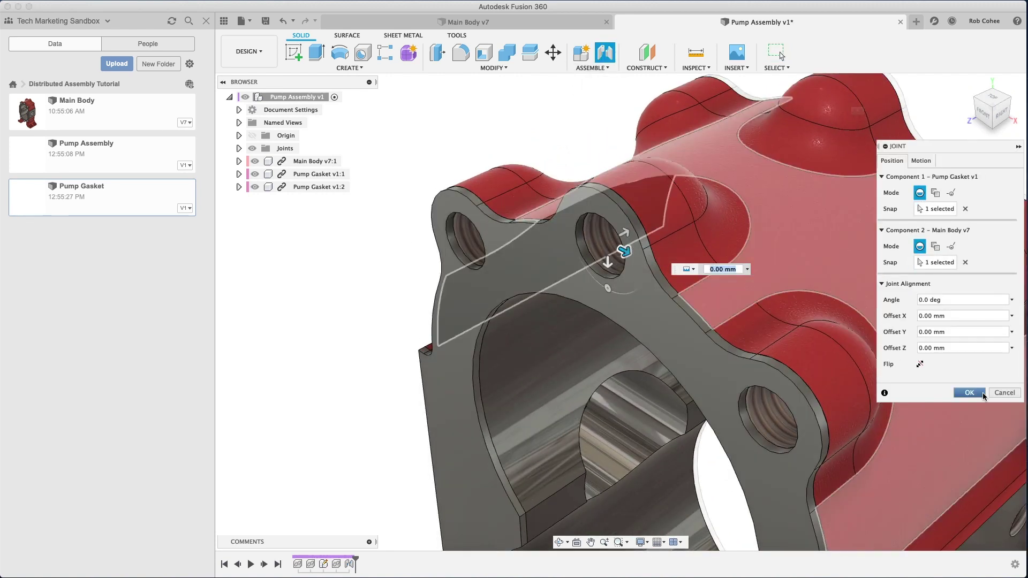
pyautogui.click(968, 83)
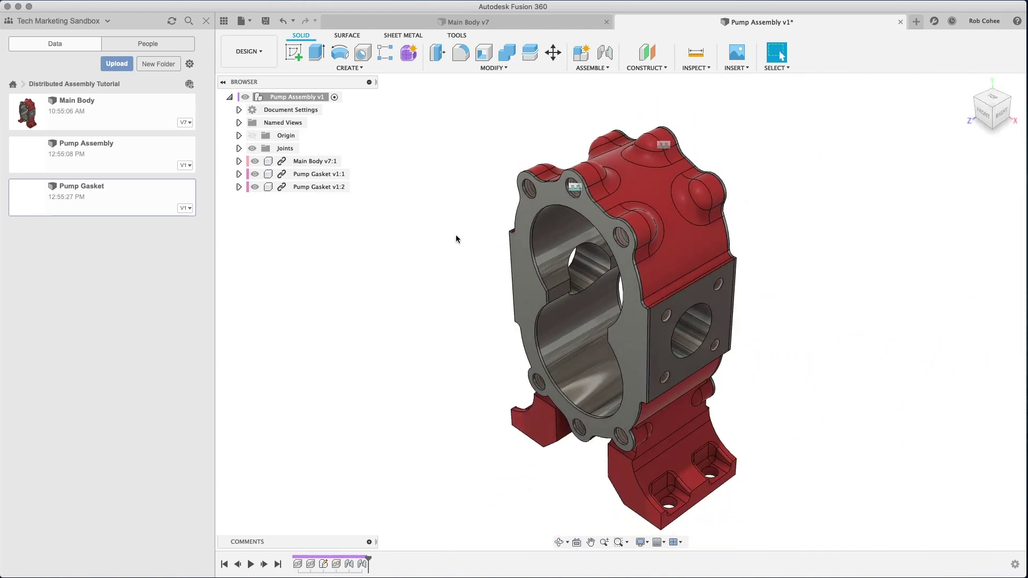
pyautogui.click(253, 149)
pyautogui.click(265, 21)
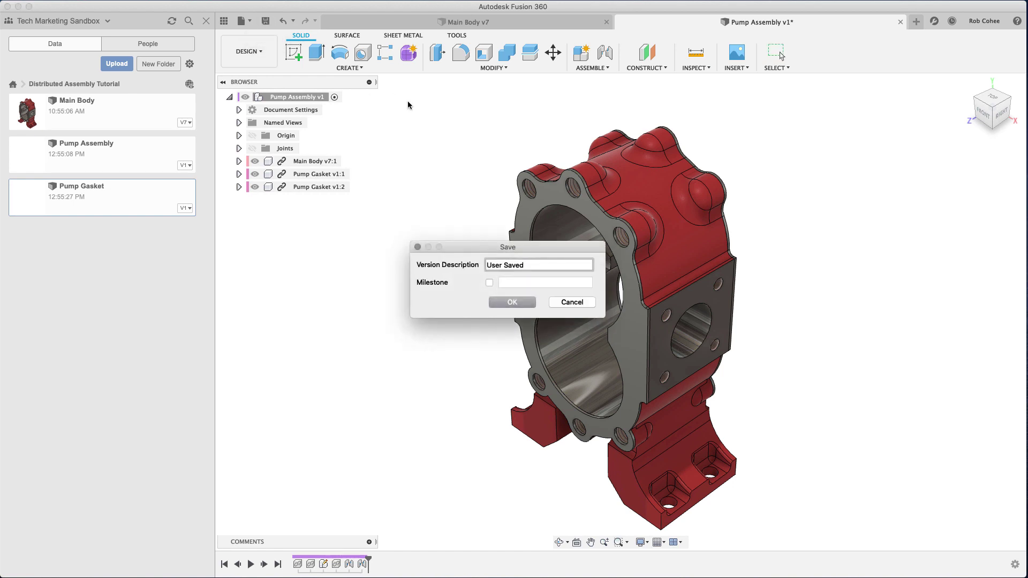
# Confirm the assembly save, open Pump Gasket, and apply the Rubber – Hard appearance.
pyautogui.click(502, 304)
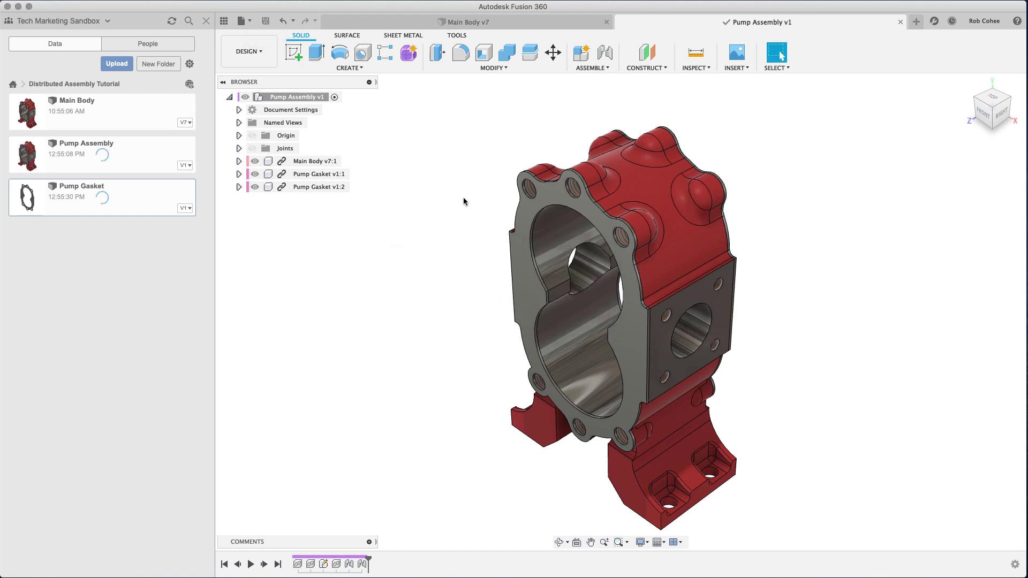
pyautogui.doubleClick(135, 209)
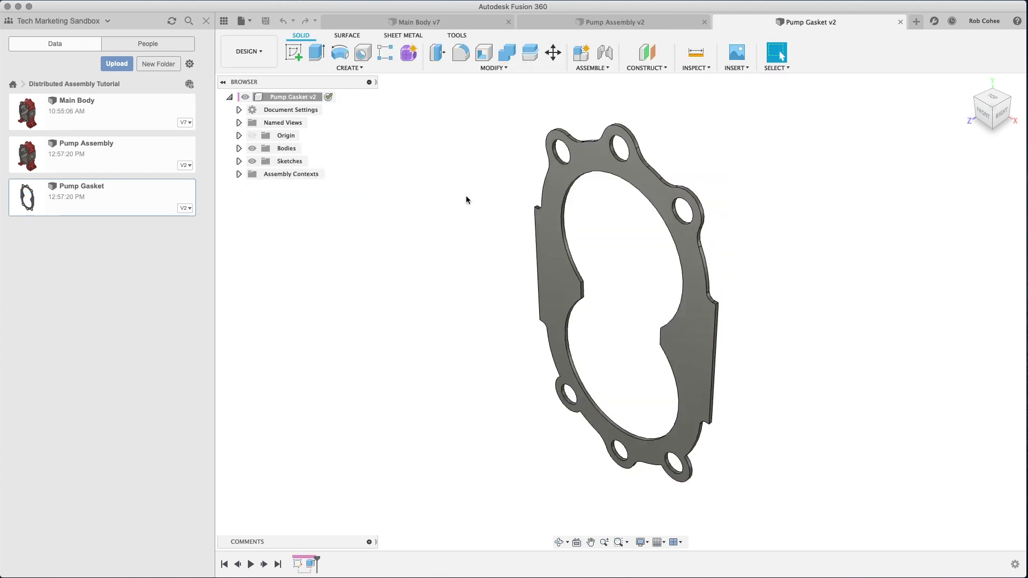
pyautogui.press('a')
pyautogui.click(826, 317)
pyautogui.write('rubber')
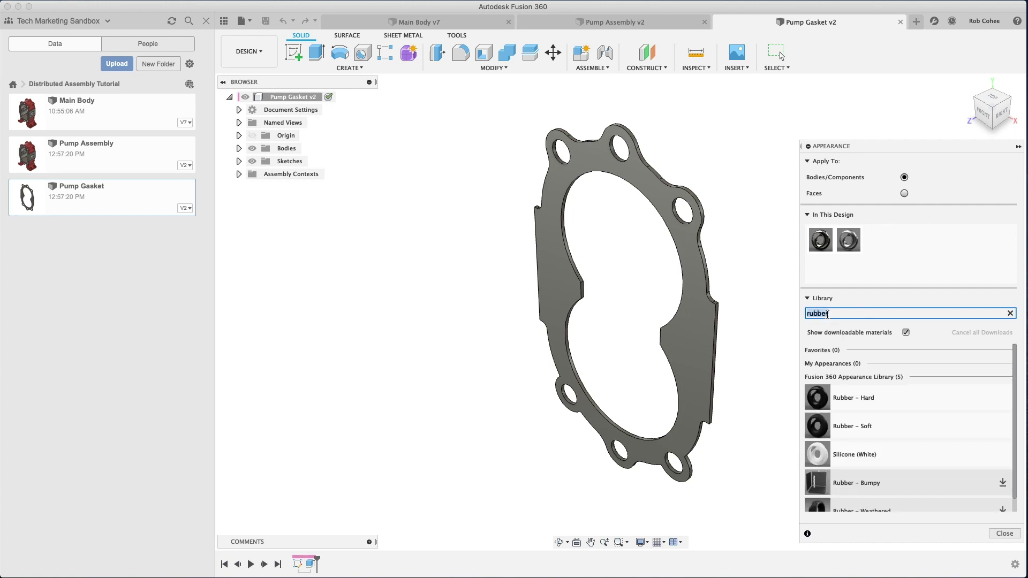
pyautogui.moveTo(818, 398); pyautogui.dragTo(705, 257)
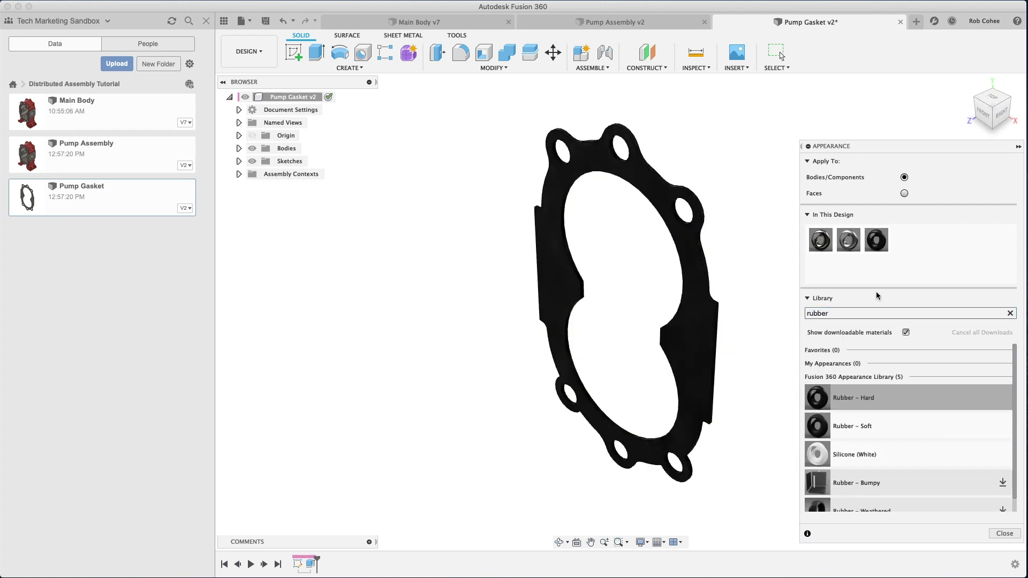
pyautogui.click(1005, 534)
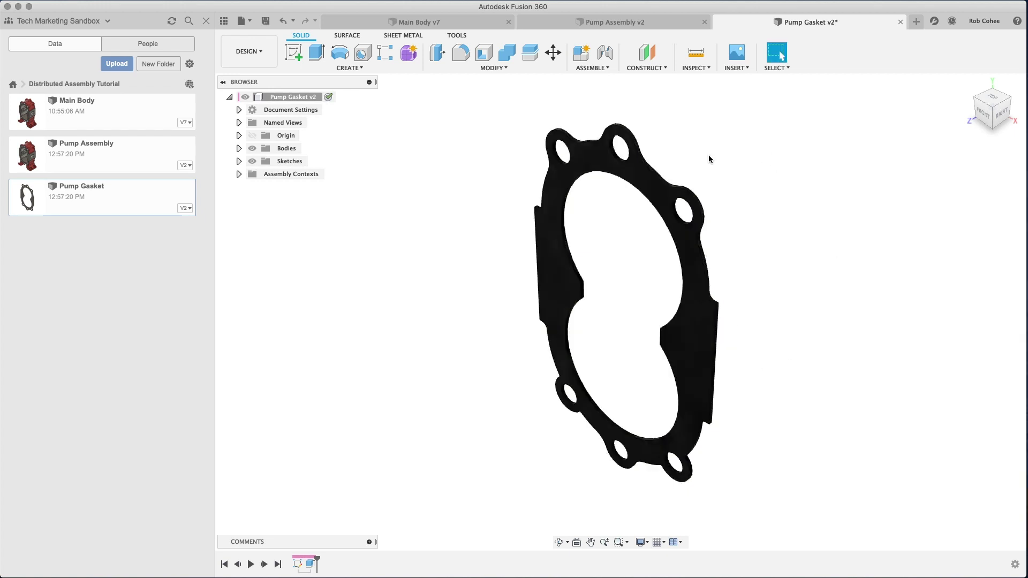
# Save Pump Gasket as a milestone described 'INITIAL MILESTONE', removing the V3 suffix.
pyautogui.click(271, 21)
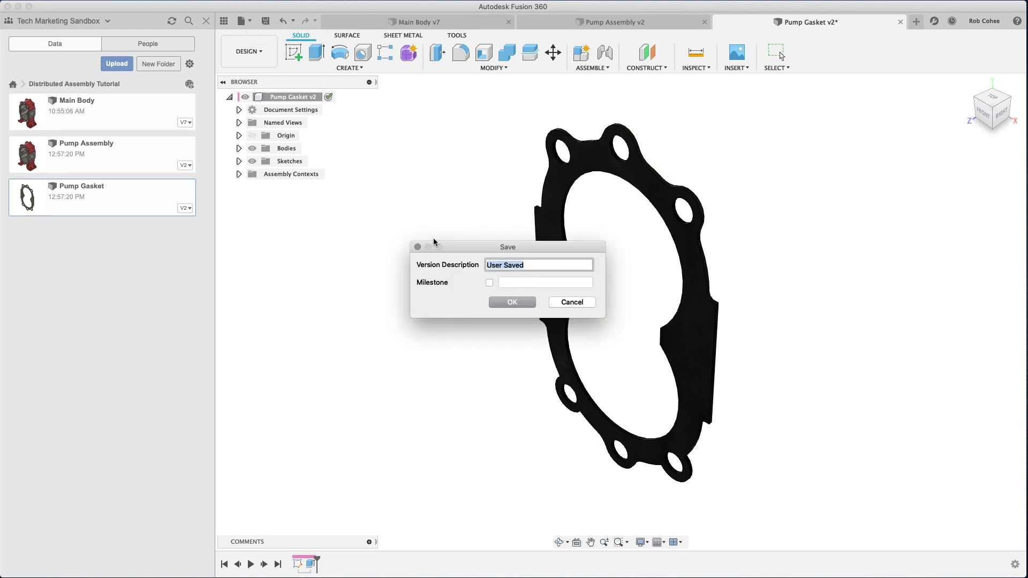
pyautogui.write('initia')
pyautogui.write('INITIAL MILESTONE')
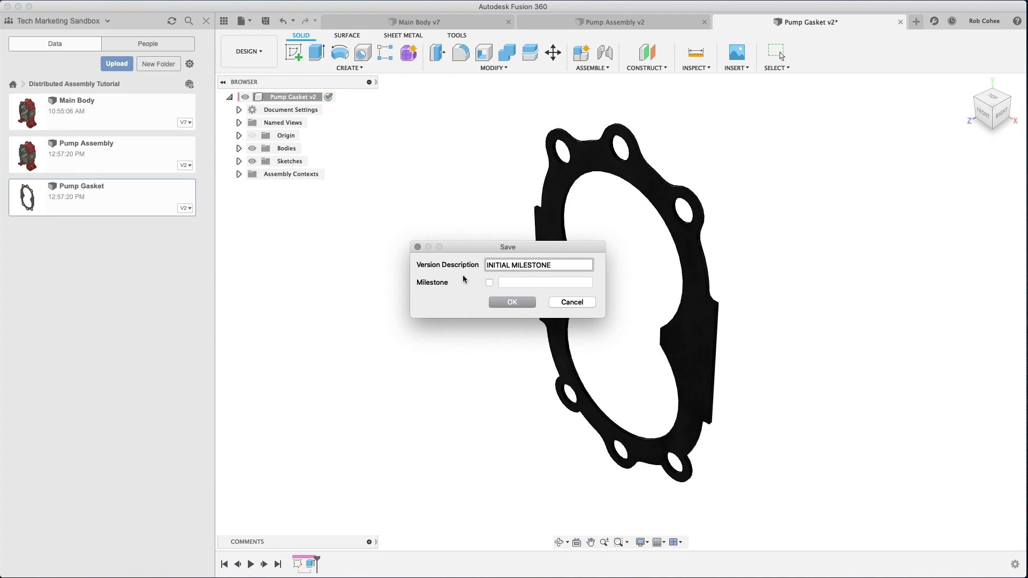
pyautogui.click(490, 283)
pyautogui.click(551, 283)
pyautogui.press('BackSpace')
pyautogui.press('BackSpace')
pyautogui.press('BackSpace')
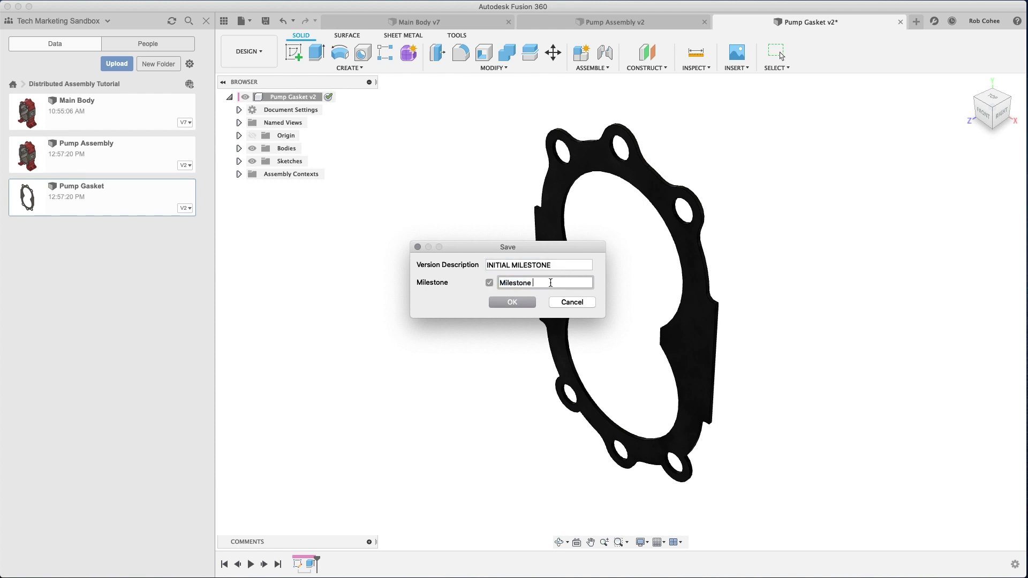
pyautogui.click(512, 302)
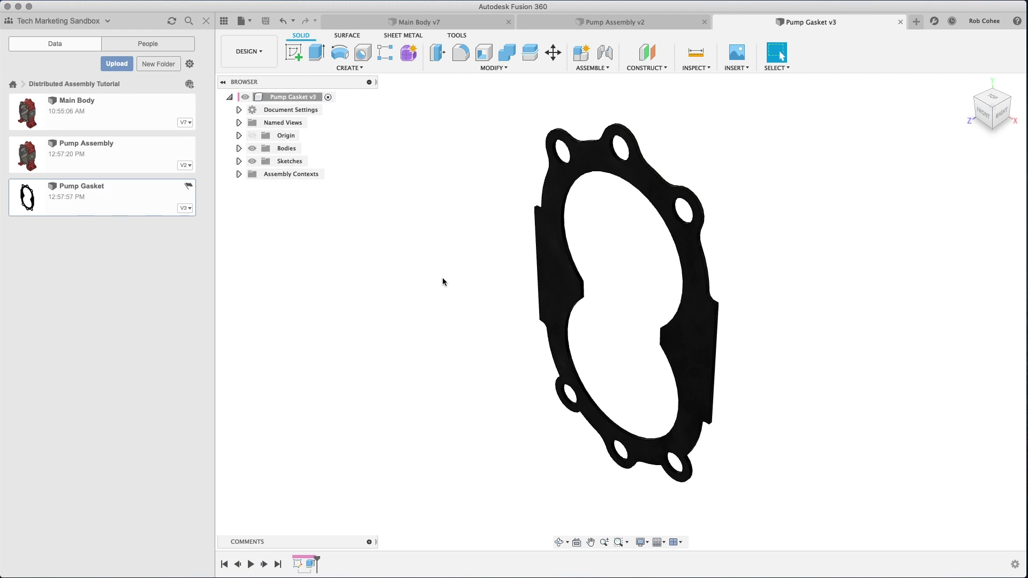
# Close the gasket tab and update Pump Assembly to the latest Pump Gasket v3.
pyautogui.click(900, 22)
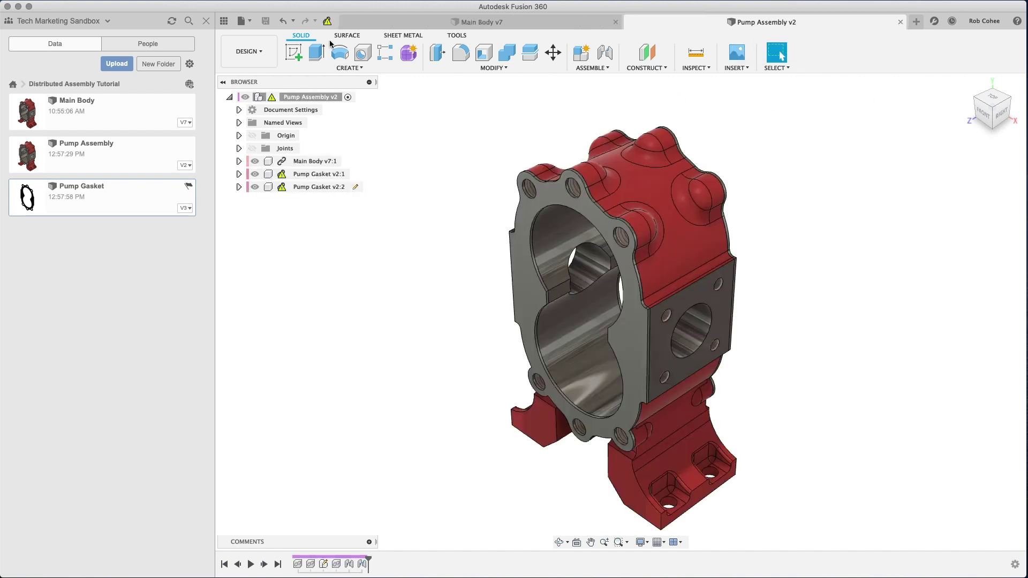
pyautogui.click(327, 21)
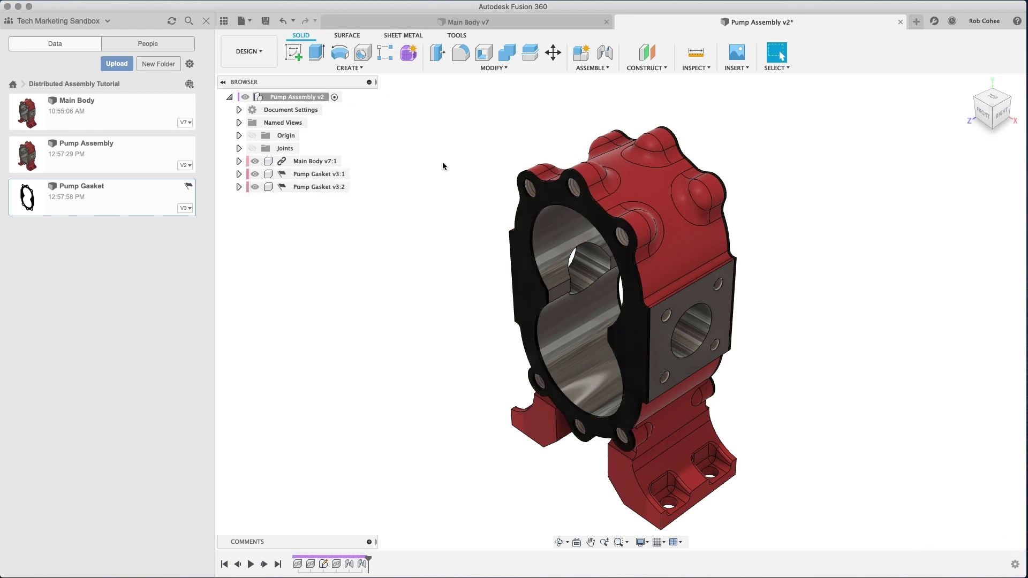
# Create a new empty design saved as END Cap, then close it.
pyautogui.click(916, 22)
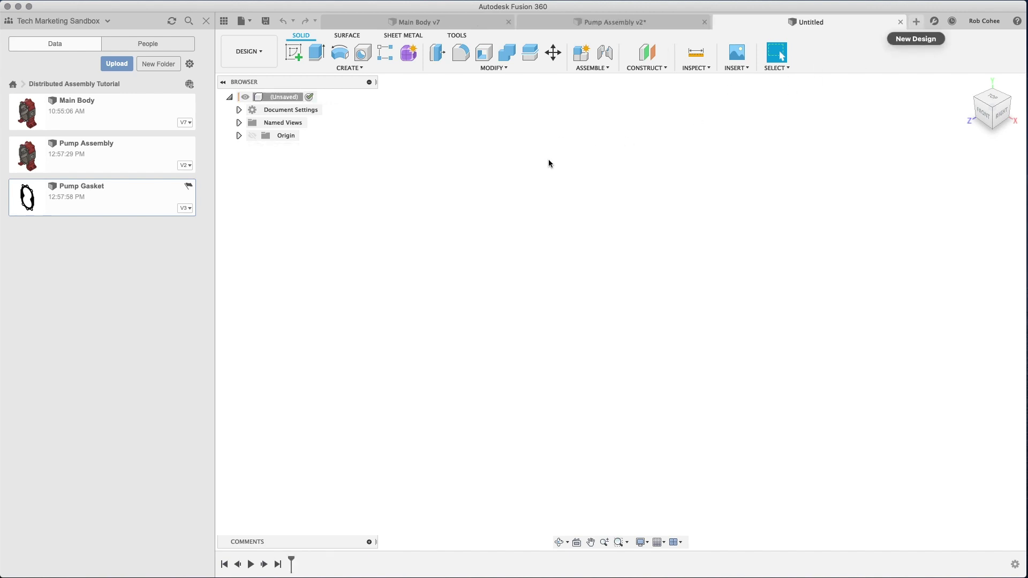
pyautogui.click(264, 22)
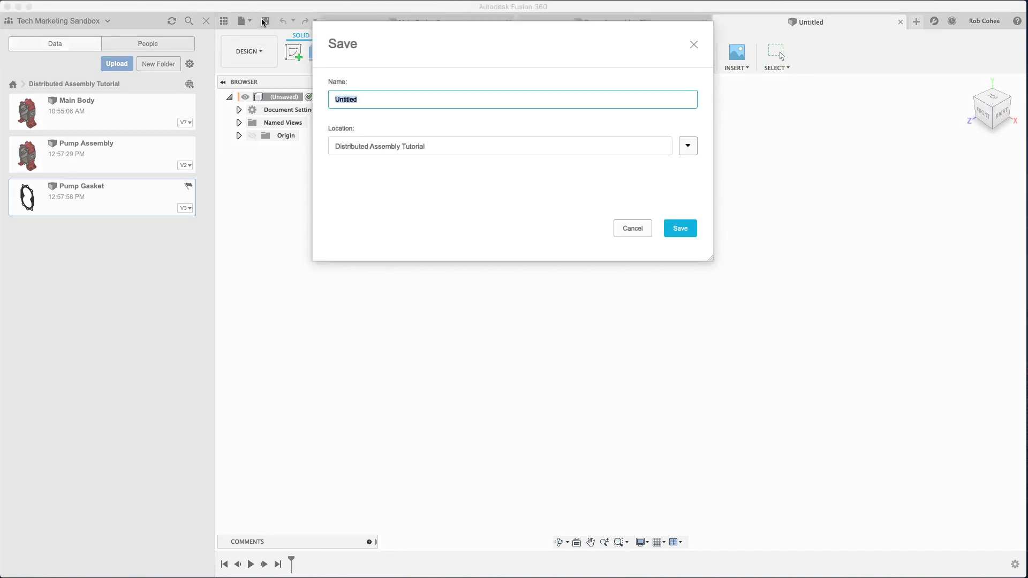
pyautogui.write('END Cap')
pyautogui.press('Return')
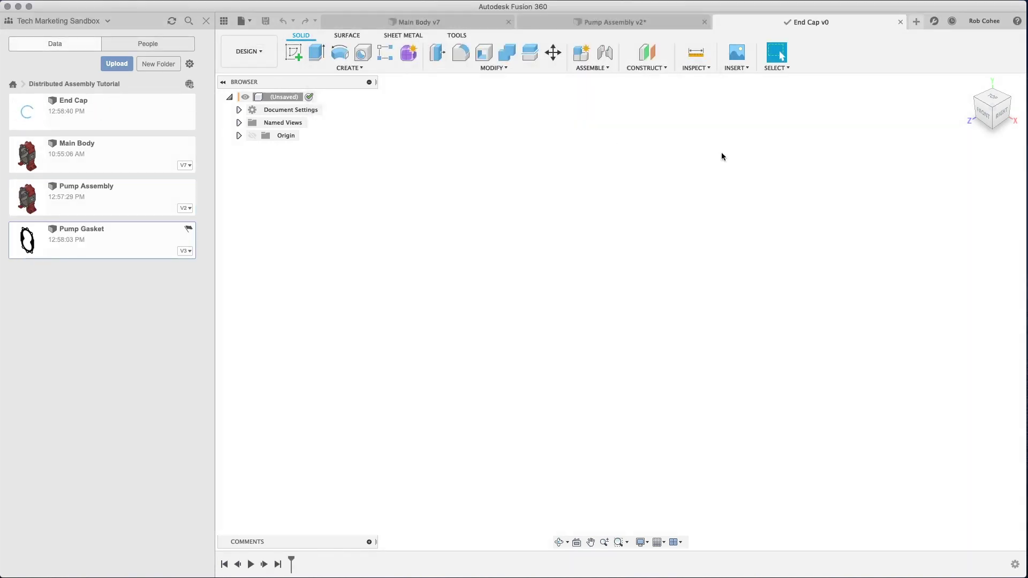
pyautogui.click(900, 22)
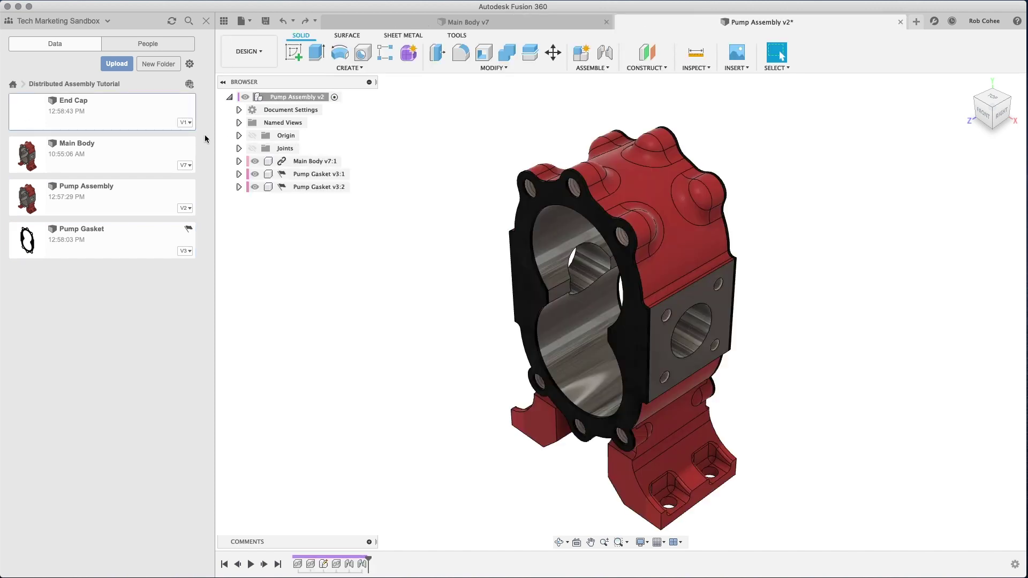
# Insert End Cap into Pump Assembly at its default position and select it.
pyautogui.rightClick(155, 114)
pyautogui.click(143, 130)
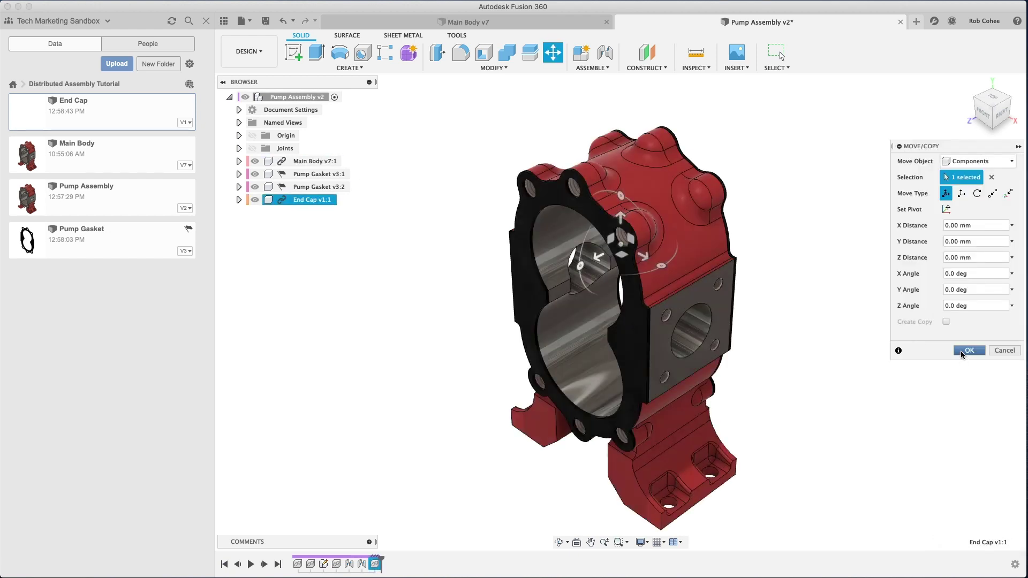
pyautogui.click(962, 354)
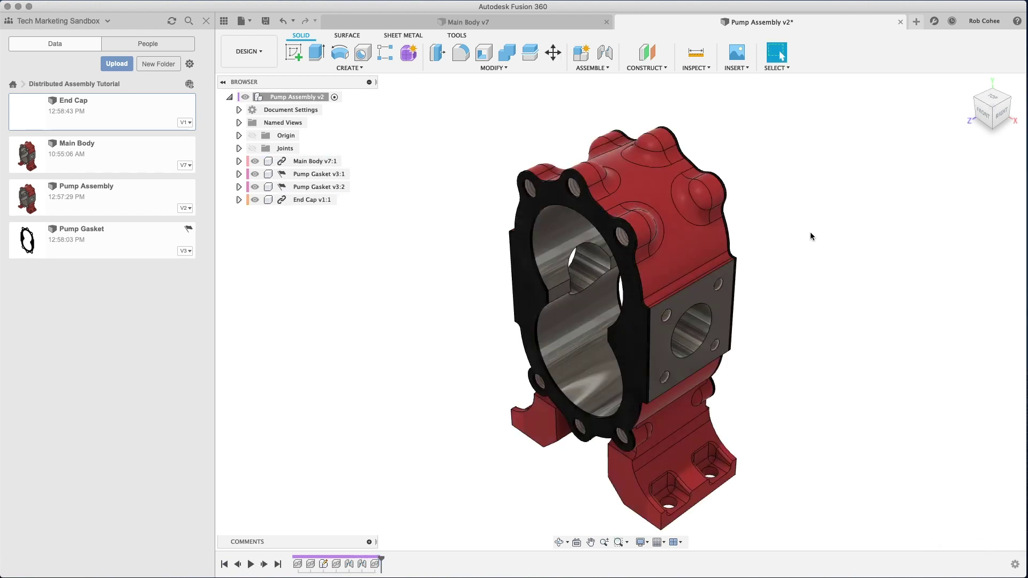
pyautogui.click(319, 203)
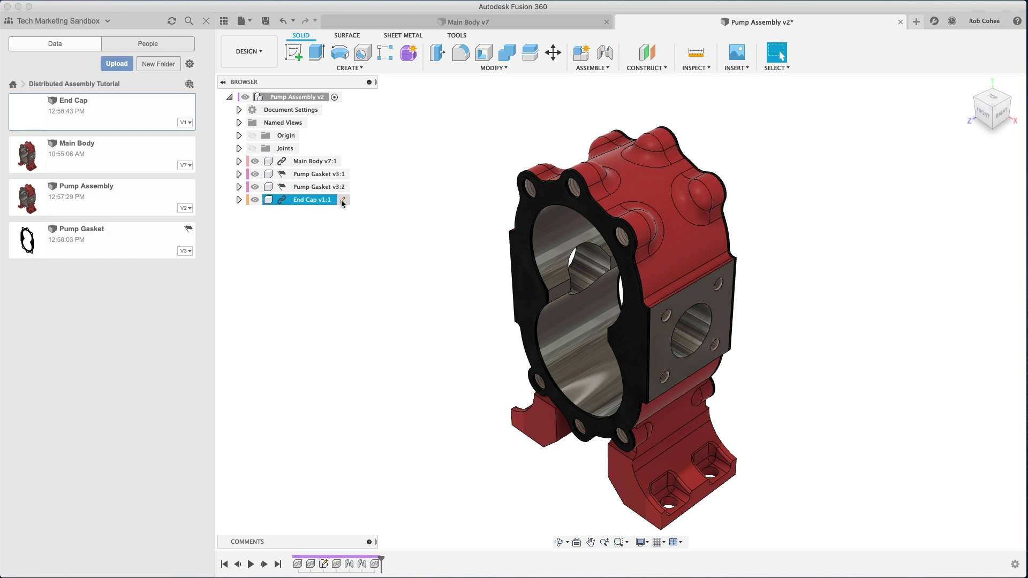
# Edit End Cap in place and sketch it with the projected gasket face outline.
pyautogui.click(342, 200)
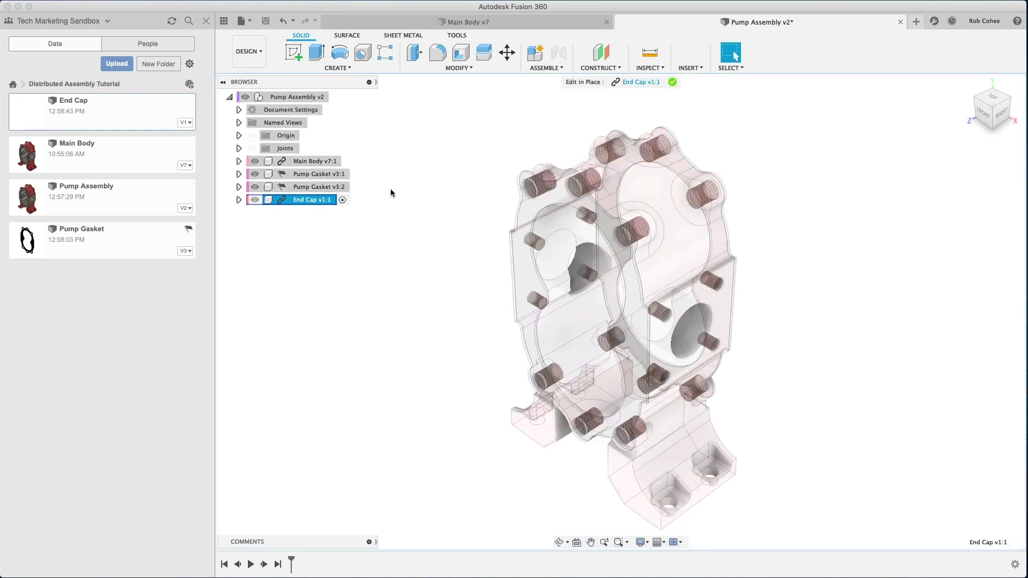
pyautogui.click(294, 52)
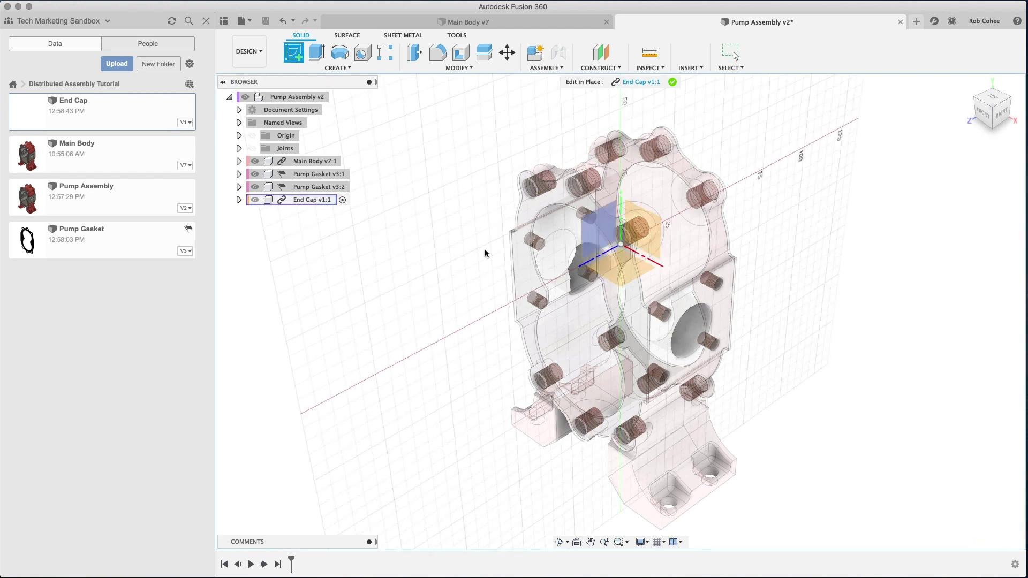
pyautogui.click(517, 272)
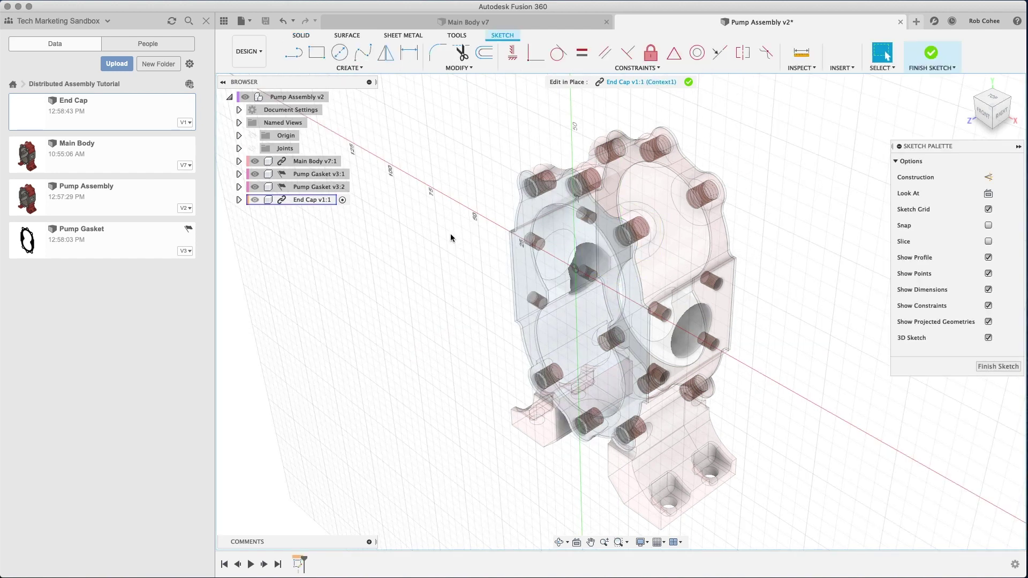
pyautogui.click(255, 174)
pyautogui.press('p')
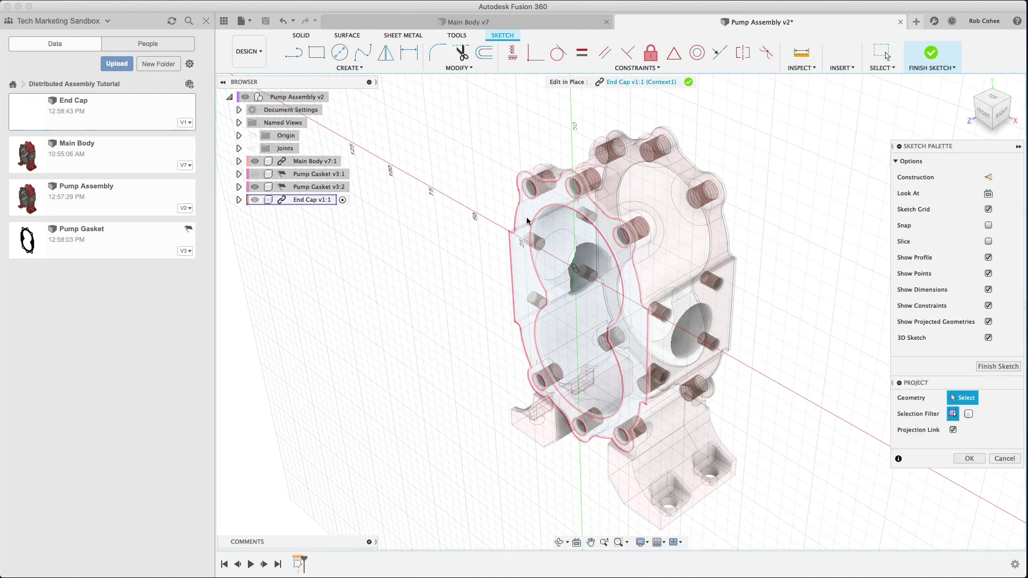
pyautogui.click(524, 221)
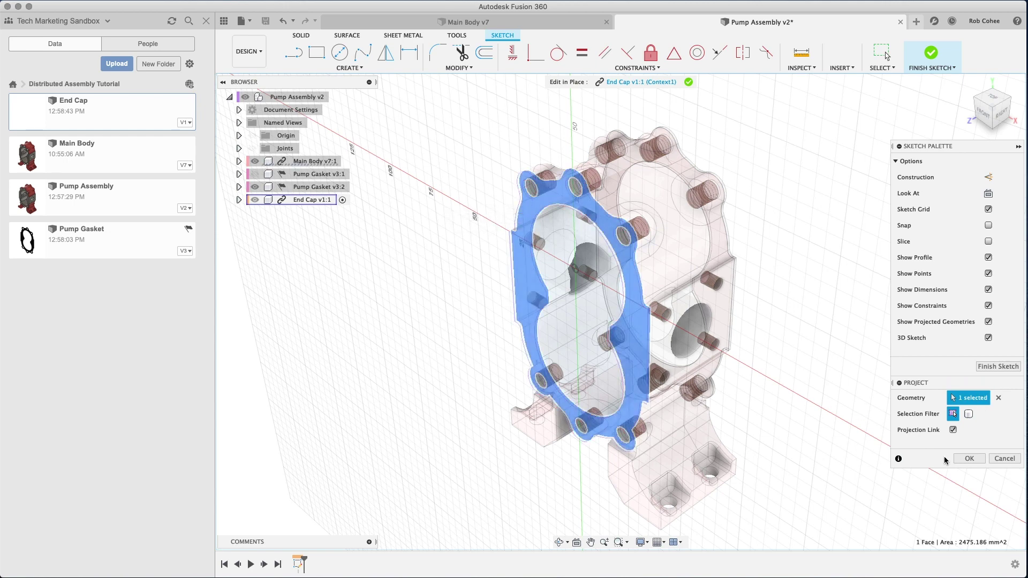
pyautogui.click(969, 459)
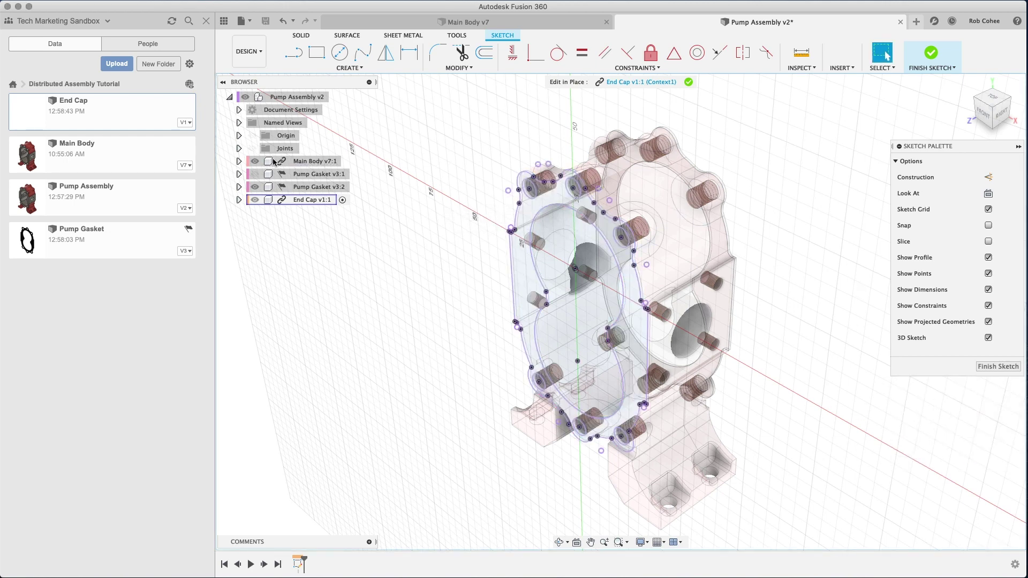
# Hide Main Body and the second Pump Gasket, then finish the End Cap sketch.
pyautogui.click(255, 162)
pyautogui.click(255, 187)
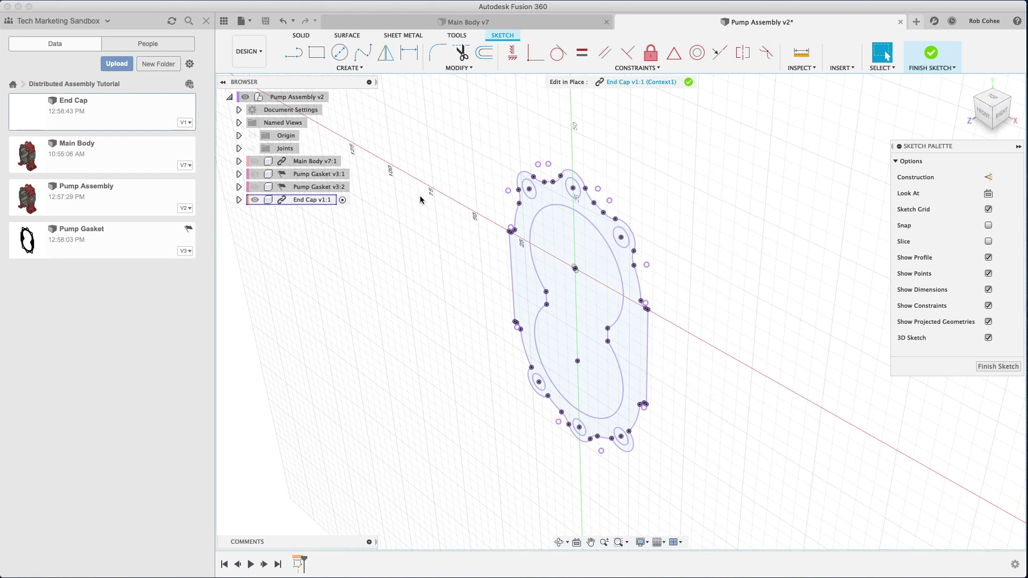
pyautogui.click(931, 53)
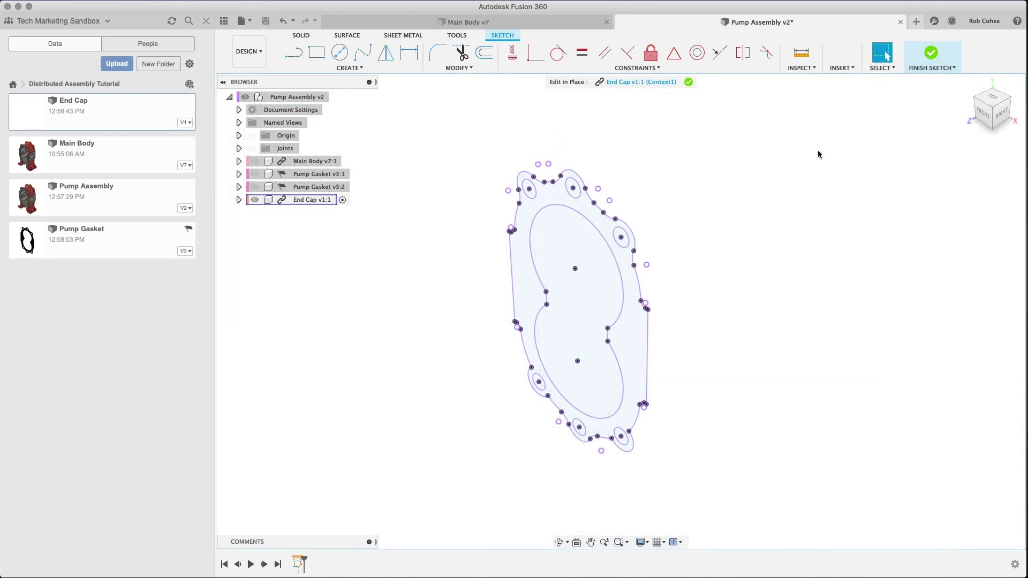
# Extrude the End Cap plate 10 mm, then extrude Sketch1's inner loop as a raised boss.
pyautogui.write('e10')
pyautogui.press('Return')
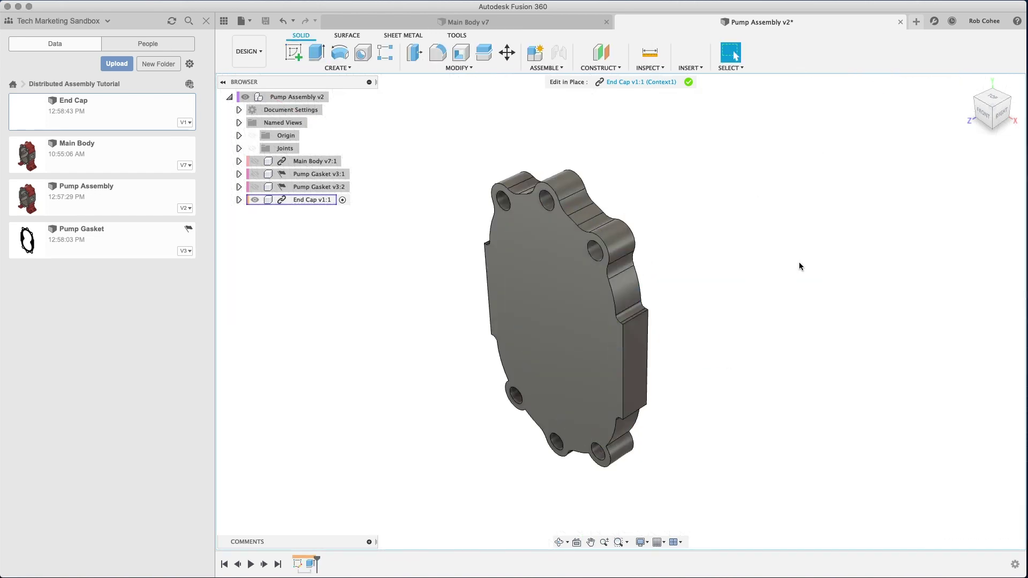
pyautogui.keyDown('shift'); pyautogui.moveTo(799, 262); pyautogui.dragTo(616, 278, button='middle'); pyautogui.keyUp('shift')
pyautogui.click(238, 200)
pyautogui.click(248, 238)
pyautogui.click(272, 252)
pyautogui.press('e')
pyautogui.click(598, 286)
pyautogui.press('Return')
# Chamfer the boss's inner loop edges.
pyautogui.keyDown('shift'); pyautogui.moveTo(838, 305); pyautogui.dragTo(757, 336, button='middle'); pyautogui.keyUp('shift')
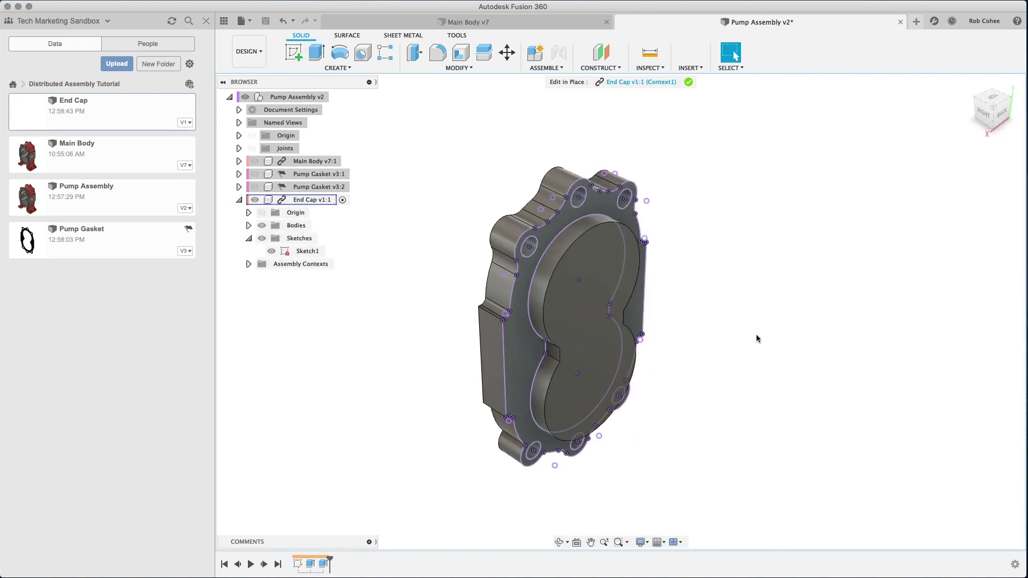
pyautogui.write('scham')
pyautogui.press('Return')
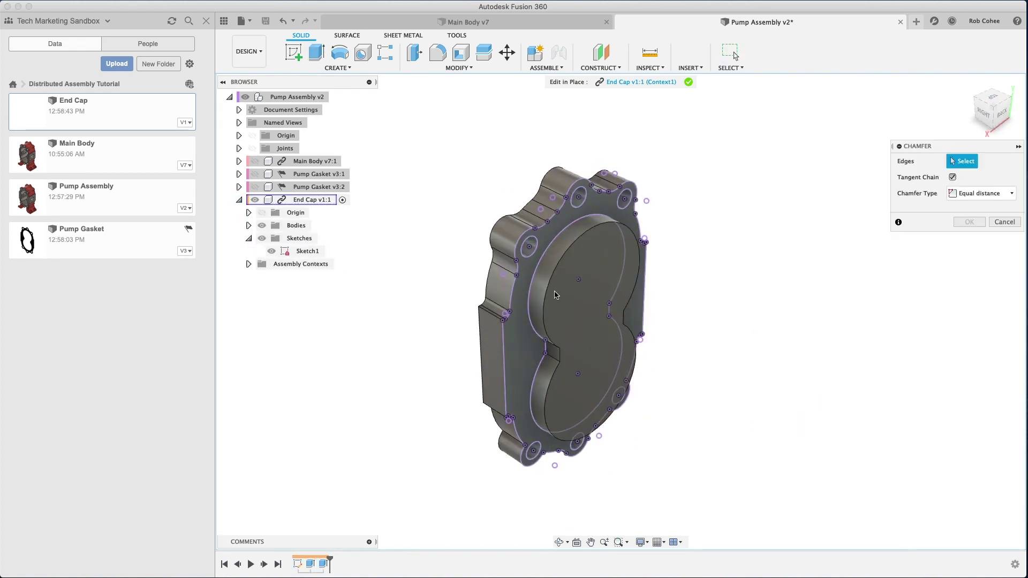
pyautogui.click(624, 320)
pyautogui.click(969, 238)
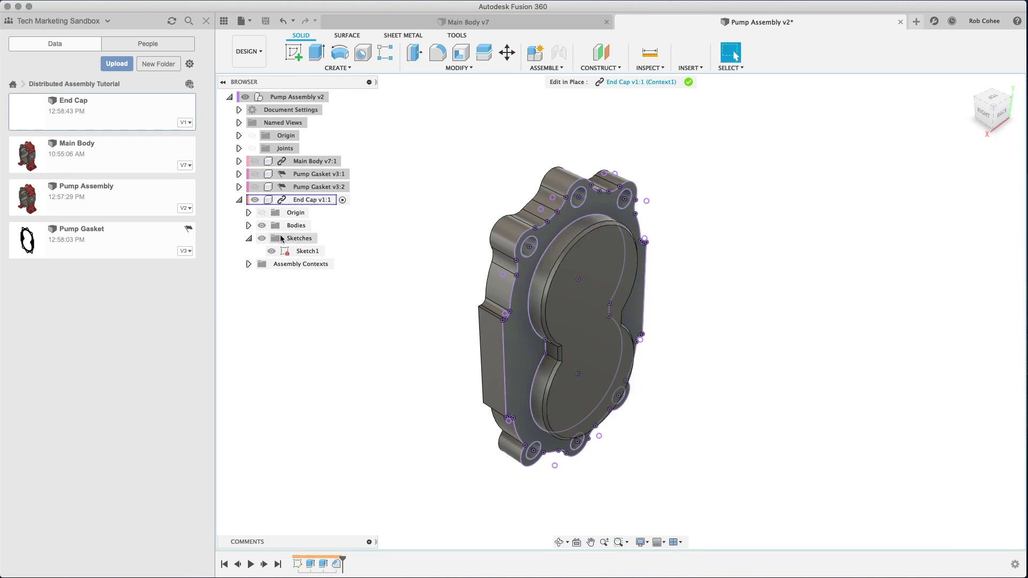
# Sketch two linked 25 mm circles on the boss face at the origin and lower bore.
pyautogui.rightClick(574, 269)
pyautogui.click(562, 319)
pyautogui.press('p')
pyautogui.click(603, 204)
pyautogui.press('Return')
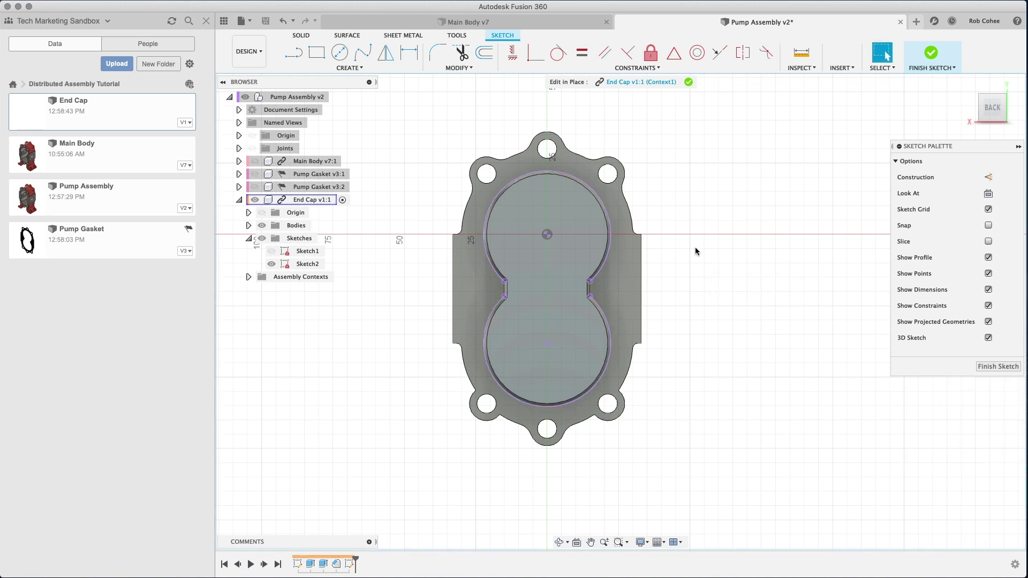
pyautogui.press('c')
pyautogui.click(546, 234)
pyautogui.press('Return')
pyautogui.click(546, 342)
pyautogui.click(534, 254)
pyautogui.press('Return')
# Extrude both circles -2 mm as shallow recesses.
pyautogui.press('e')
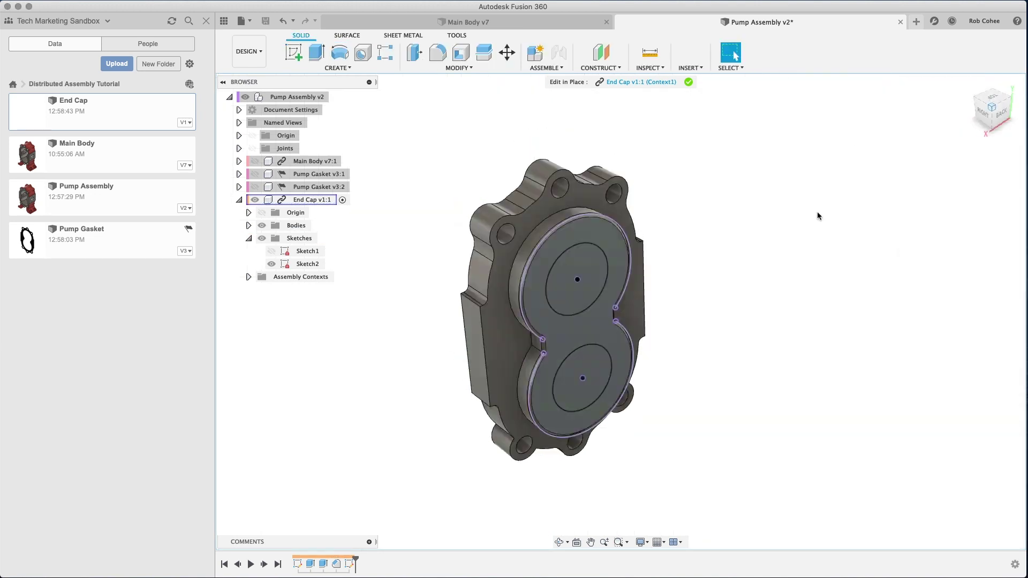
pyautogui.write('-2')
pyautogui.press('Return')
# Start Sketch3 on the End Cap's flat back face with Sketch1's curves shown.
pyautogui.keyDown('shift'); pyautogui.moveTo(733, 315); pyautogui.dragTo(643, 279, button='middle'); pyautogui.keyUp('shift')
pyautogui.click(597, 272)
pyautogui.click(272, 251)
# Project the two bore arcs into Sketch3 and turn the view to FRONT.
pyautogui.moveTo(339, 291)
pyautogui.keyDown('shift'); pyautogui.mouseDown(button='middle')
pyautogui.moveTo(434, 285)
pyautogui.moveTo(535, 348)
pyautogui.mouseUp(button='middle'); pyautogui.keyUp('shift')
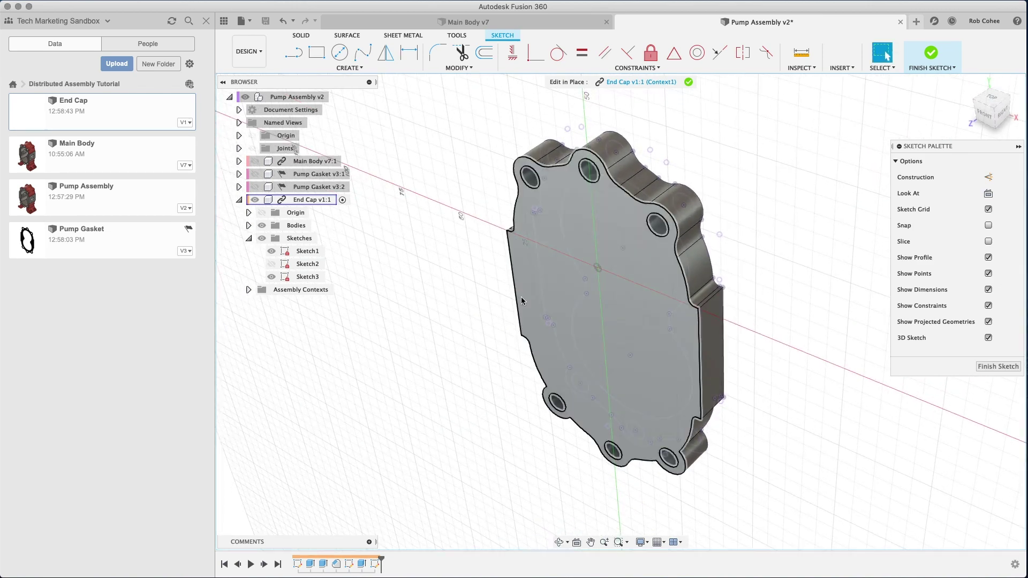
pyautogui.click(262, 225)
pyautogui.press('e')
pyautogui.press('Escape')
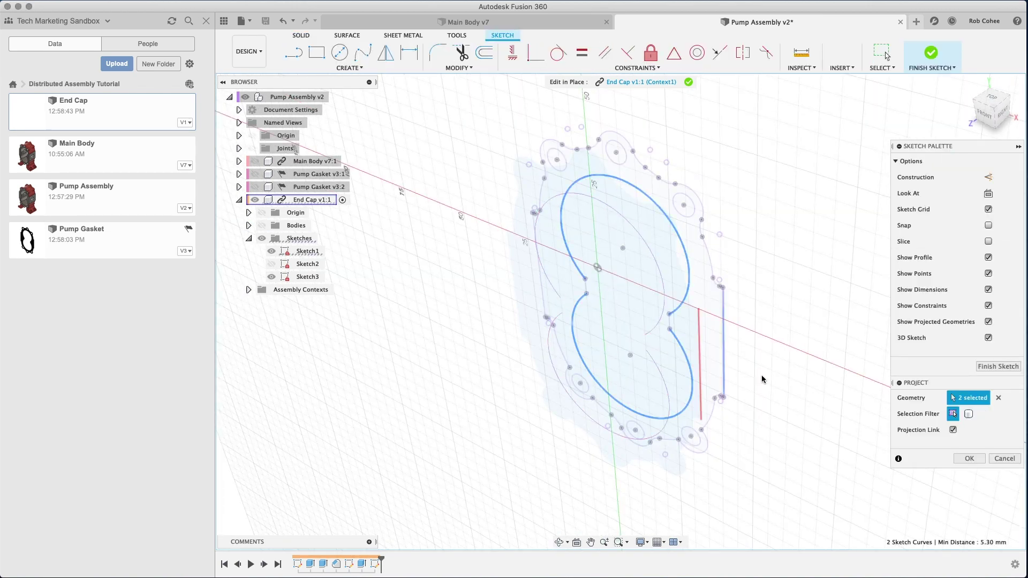
pyautogui.click(272, 251)
pyautogui.click(262, 225)
pyautogui.click(985, 114)
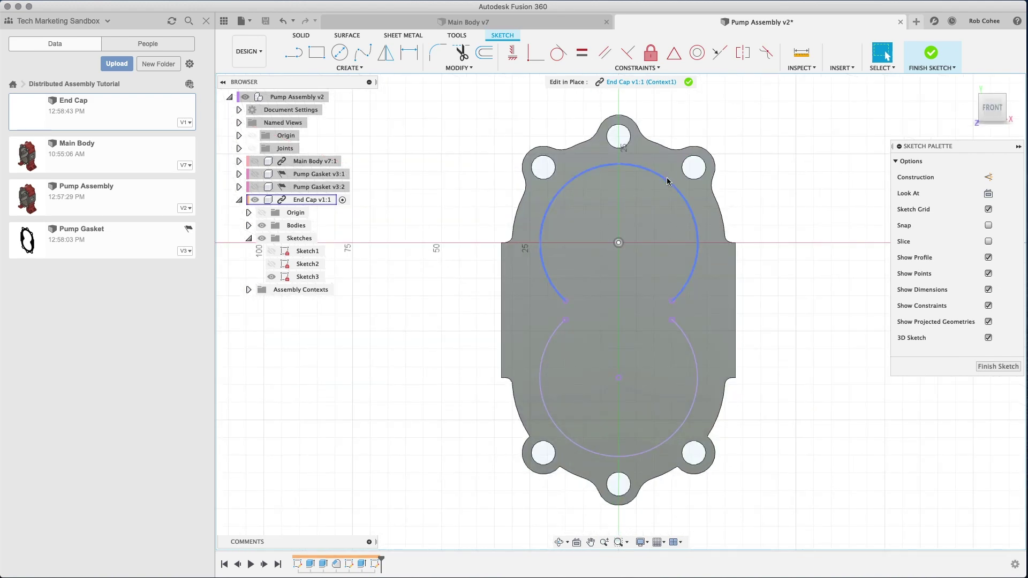
# Attempt a centre-to-centre slot from the origin to the lower bore, then undo it.
pyautogui.click(349, 68)
pyautogui.moveTo(389, 142)
pyautogui.click(428, 148)
pyautogui.click(618, 243)
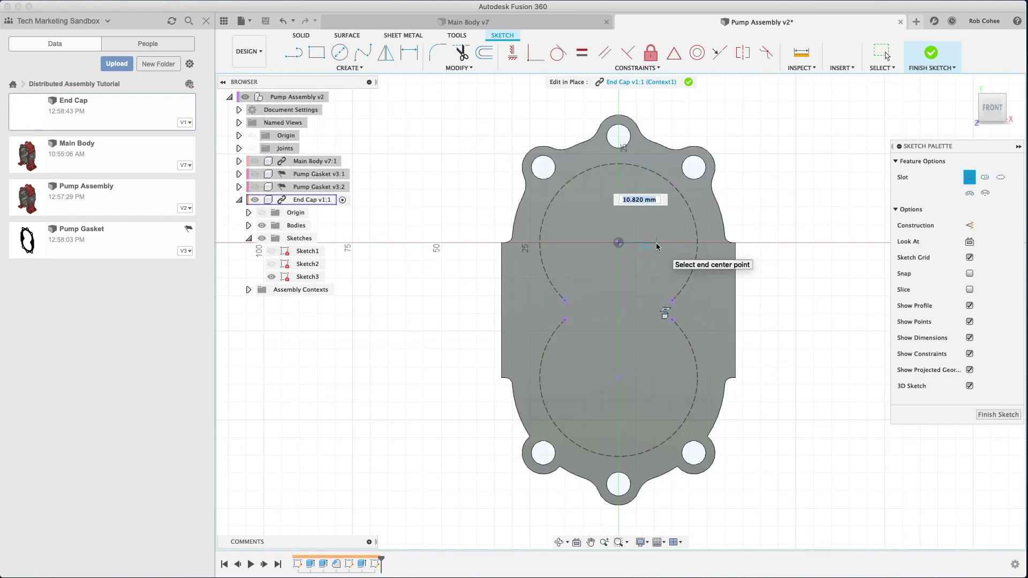
pyautogui.press('Escape')
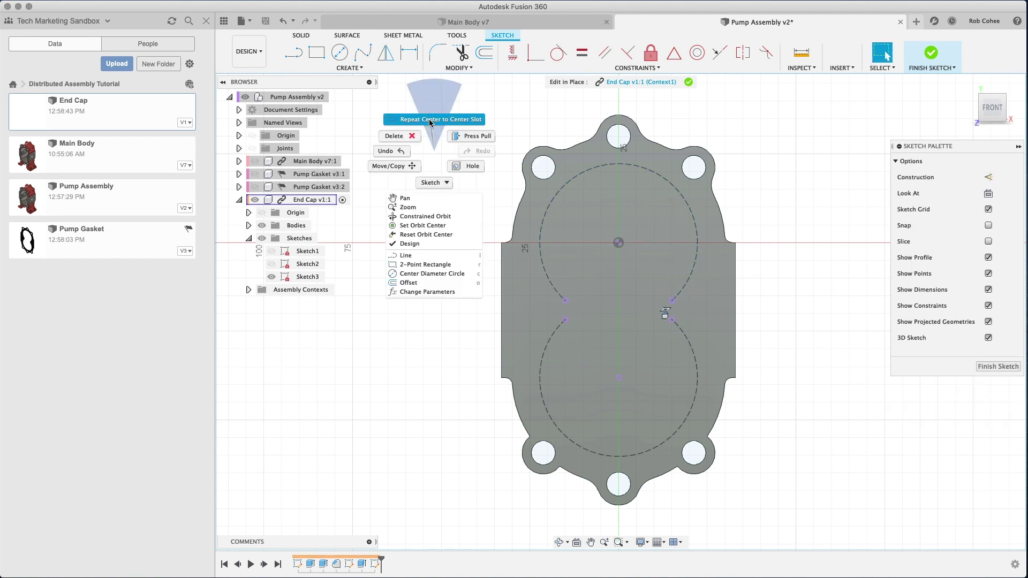
pyautogui.press('Return')
pyautogui.click(618, 243)
pyautogui.click(619, 377)
pyautogui.write('35/2')
pyautogui.press('Return')
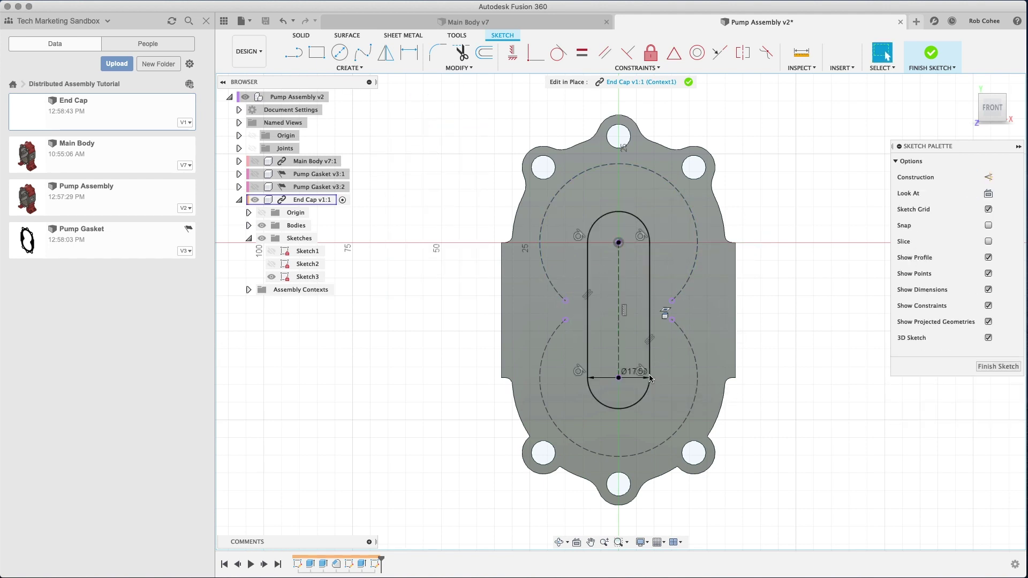
pyautogui.hotkey('ctrl', 'z')
# Redraw the centre-to-centre slot between the origin and lower bore at 35 mm width.
pyautogui.press('Return')
pyautogui.click(619, 242)
pyautogui.click(619, 378)
pyautogui.press('Return')
# Add two 14 mm circles centred on the left and right edges.
pyautogui.press('c')
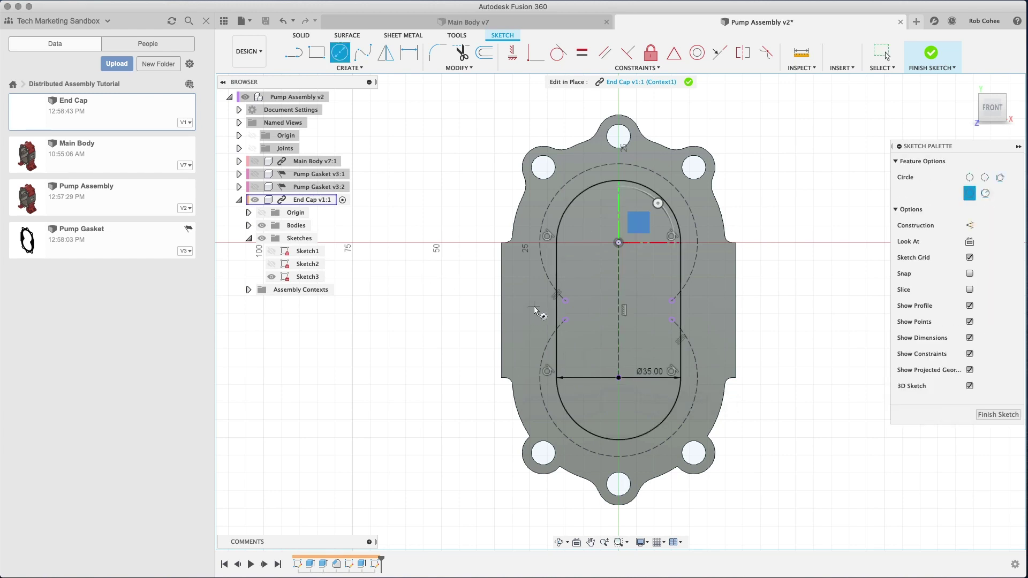
pyautogui.click(533, 308)
pyautogui.press('Return')
pyautogui.click(708, 310)
pyautogui.write('14')
pyautogui.press('Return')
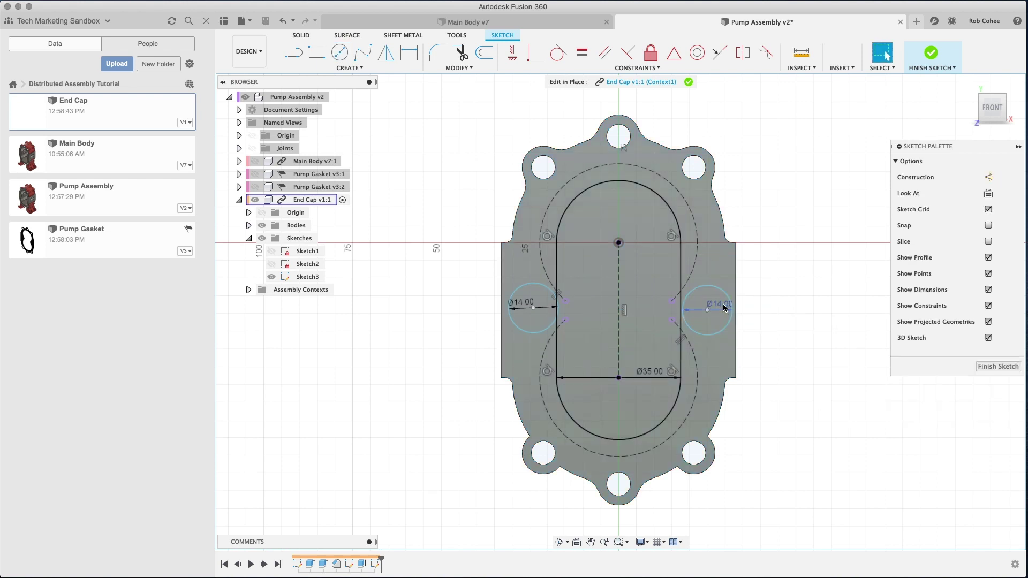
# Draw a horizontal construction line joining the two 14 mm circle centres.
pyautogui.press('l')
pyautogui.press('x')
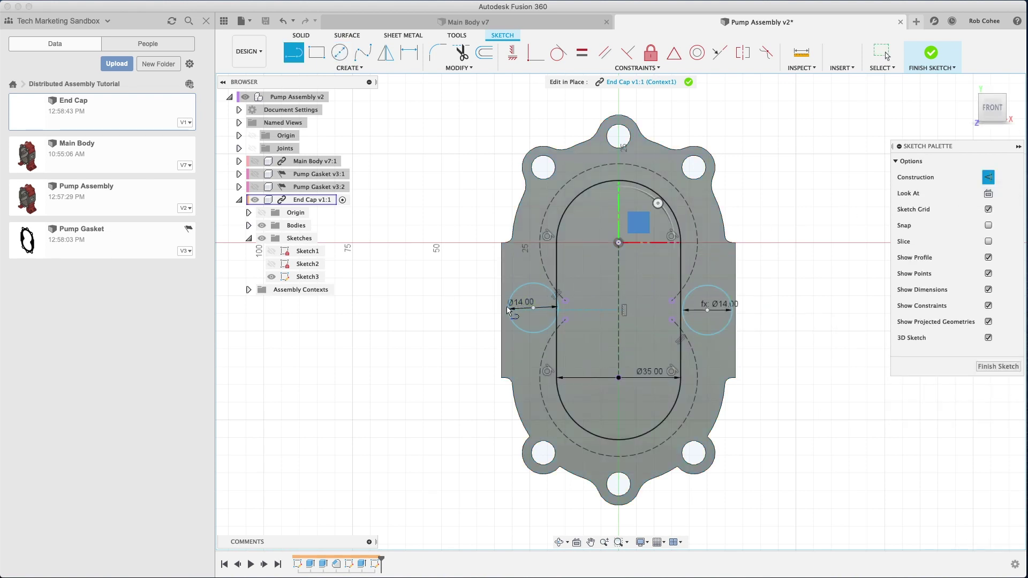
pyautogui.click(502, 310)
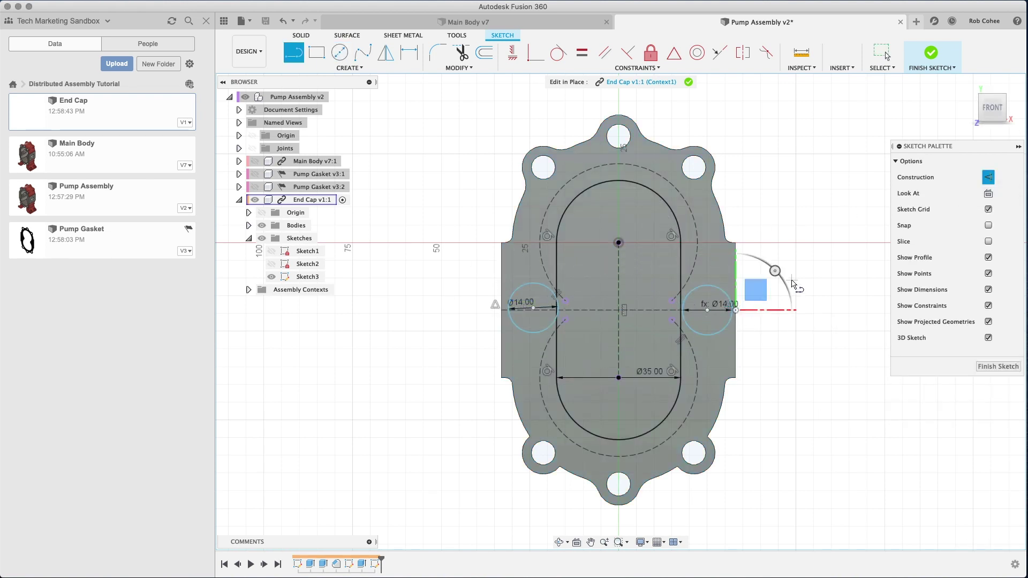
pyautogui.rightClick(822, 238)
pyautogui.click(849, 236)
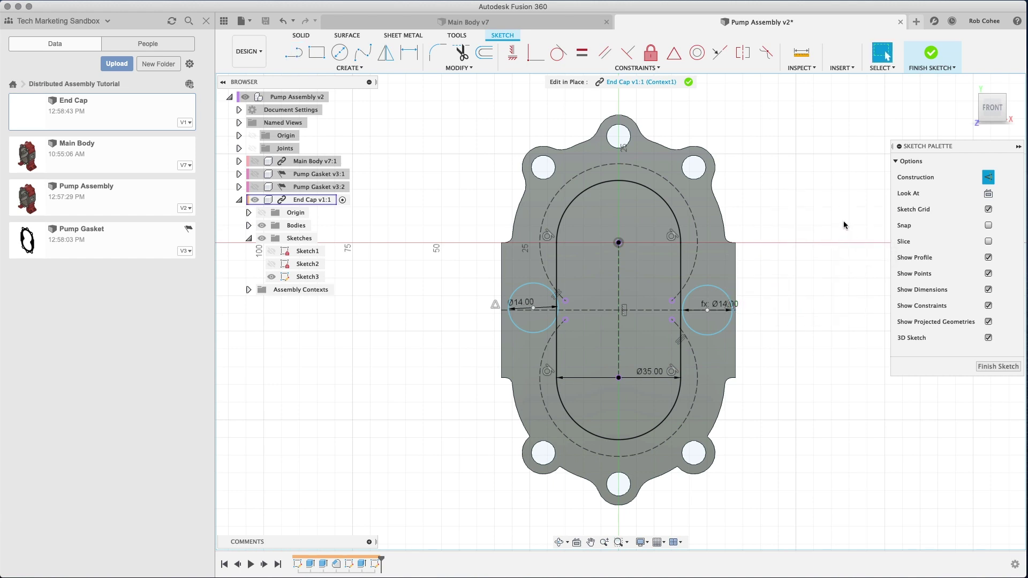
pyautogui.click(530, 62)
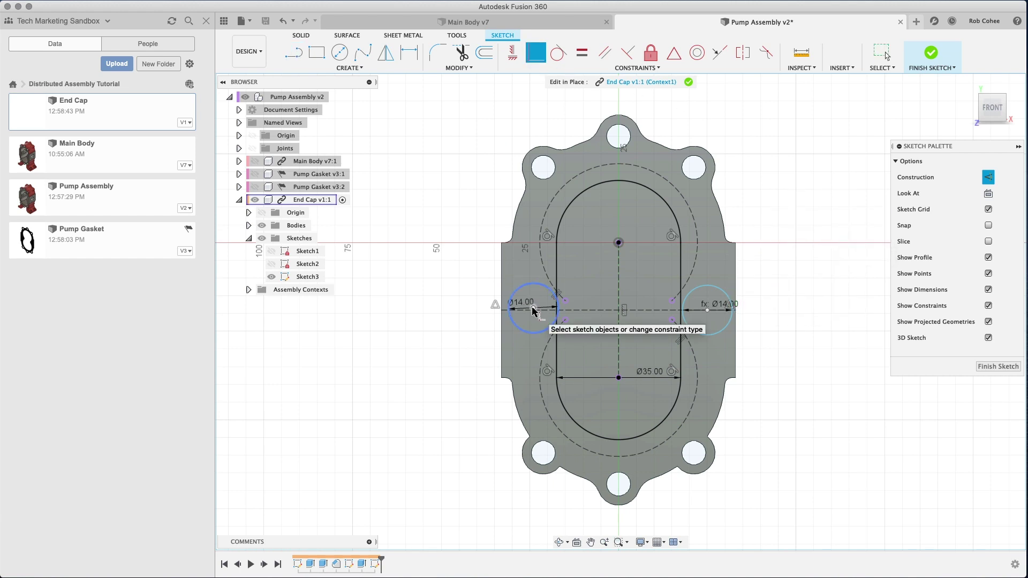
pyautogui.click(706, 310)
pyautogui.click(664, 312)
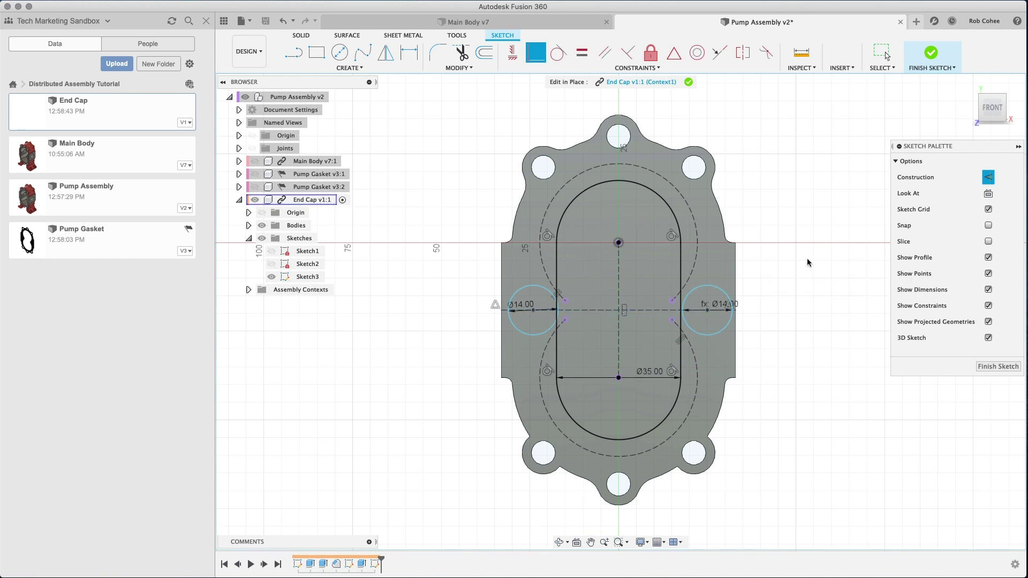
pyautogui.press('Escape')
# Add a 24.048 distance dimension from the left circle, then delete it.
pyautogui.press('d')
pyautogui.click(551, 331)
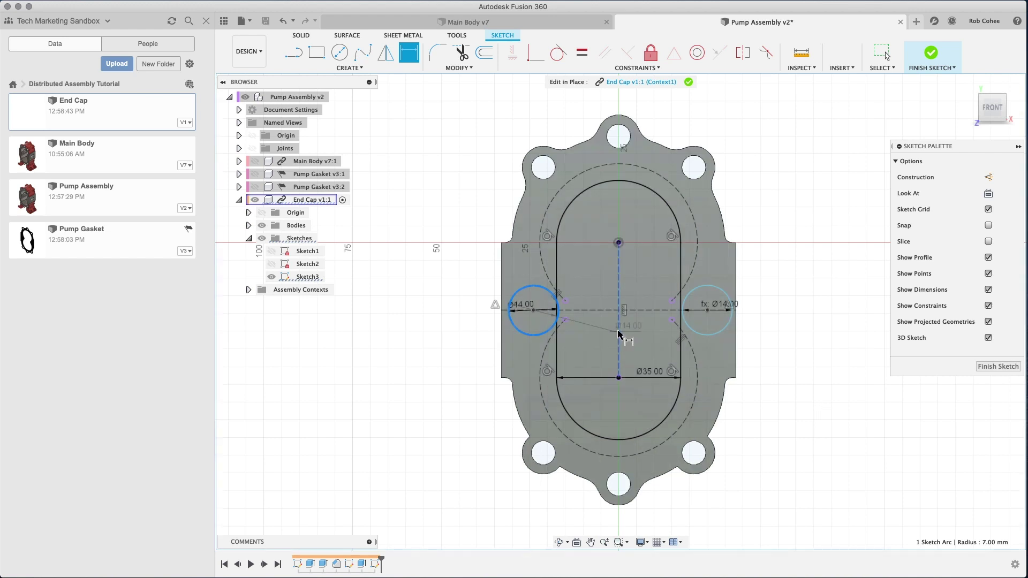
pyautogui.click(617, 333)
pyautogui.click(454, 341)
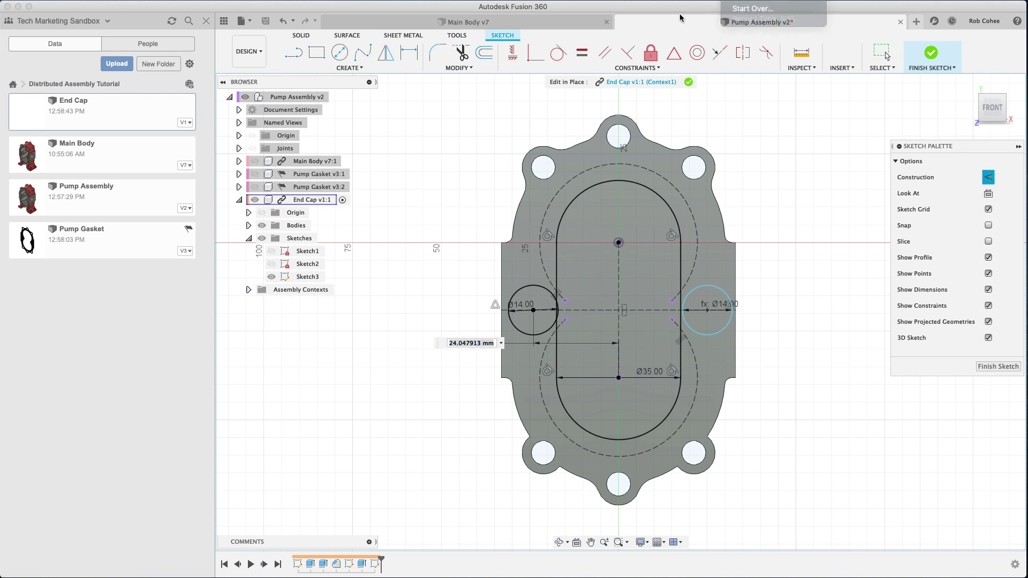
pyautogui.press('Escape')
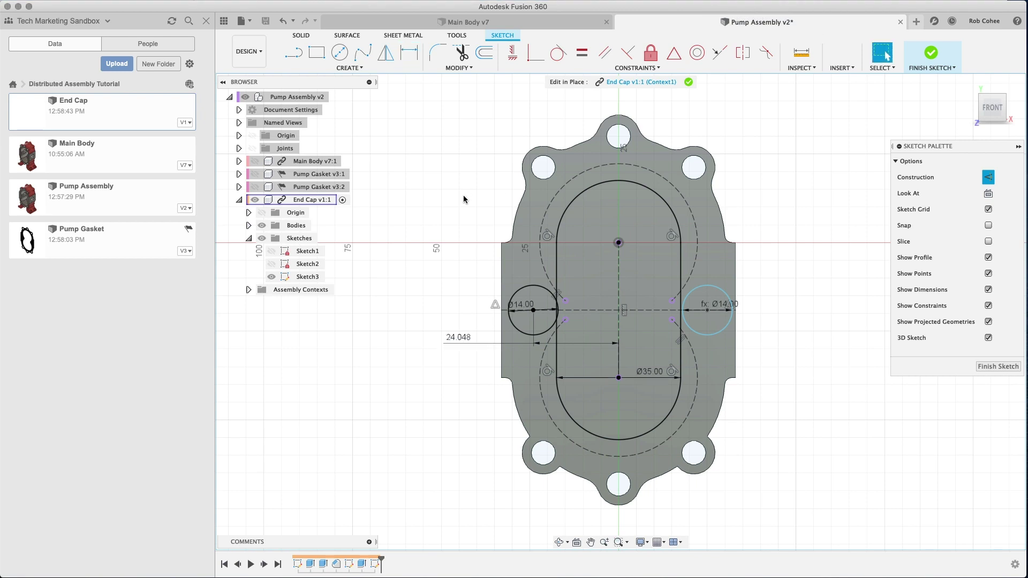
pyautogui.rightClick(458, 341)
pyautogui.click(431, 279)
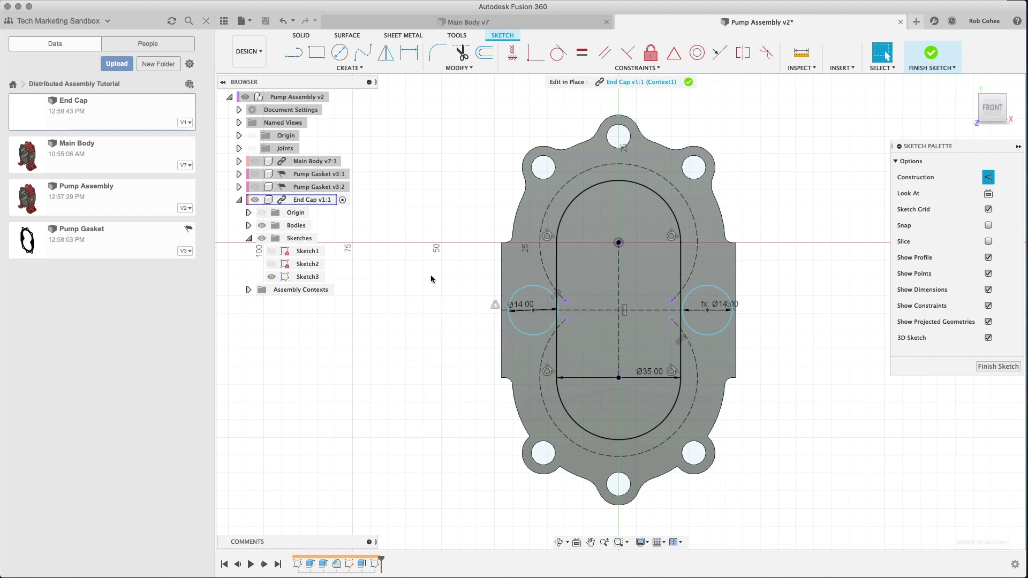
# Finish Sketch3, exit End Cap editing, and edit Main Body v7:1 in place.
pyautogui.click(931, 54)
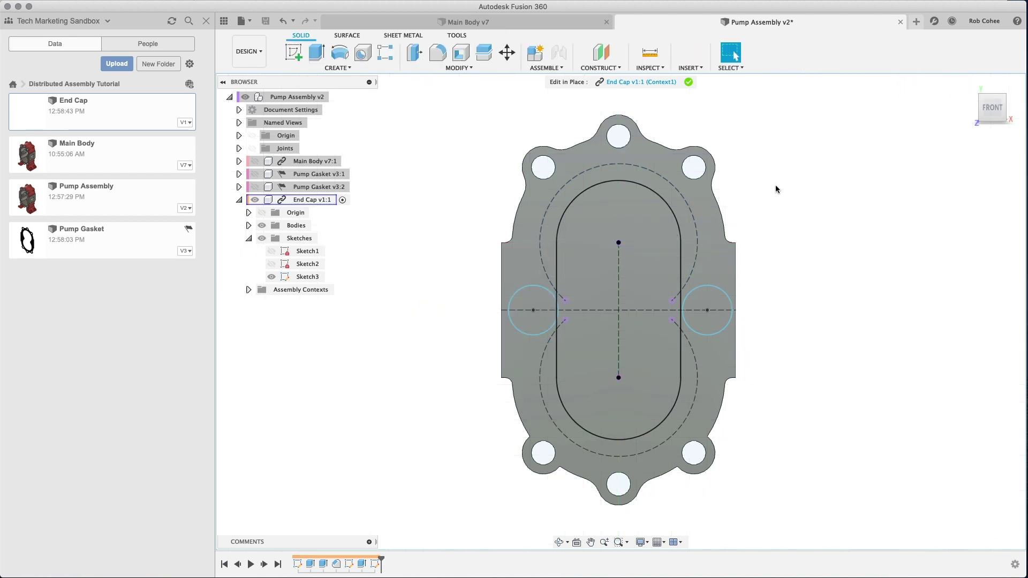
pyautogui.click(689, 82)
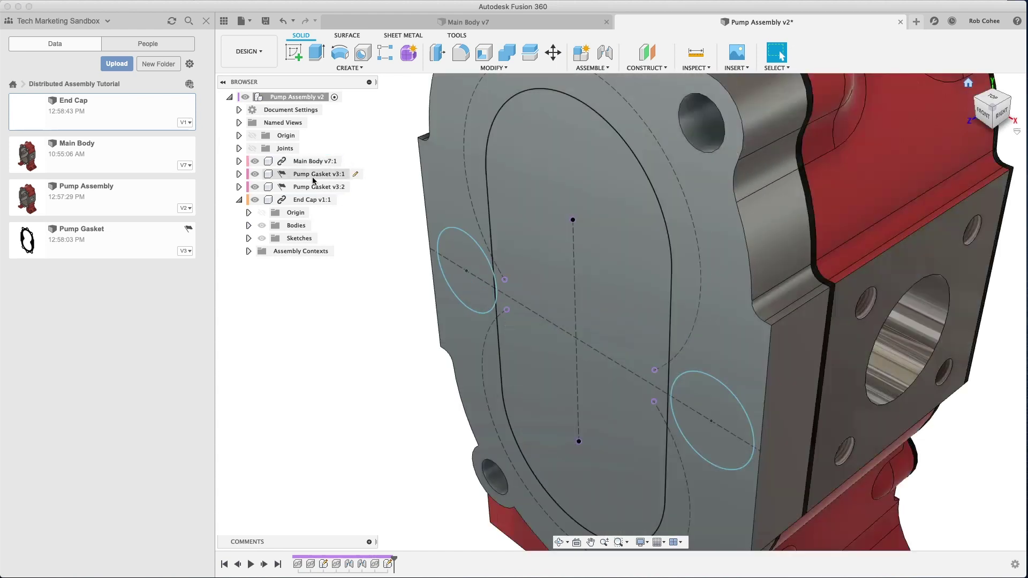
pyautogui.click(335, 161)
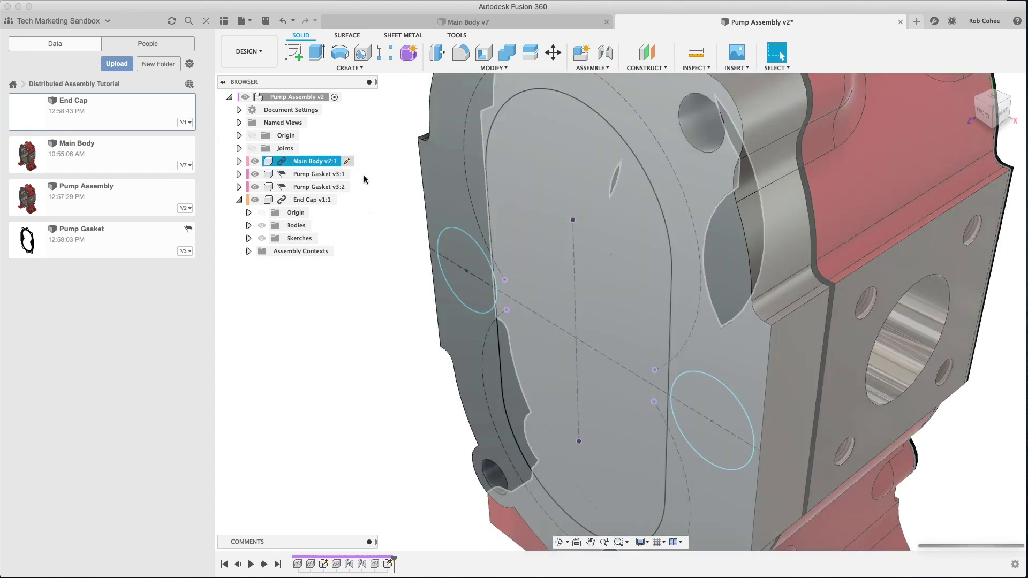
pyautogui.click(347, 161)
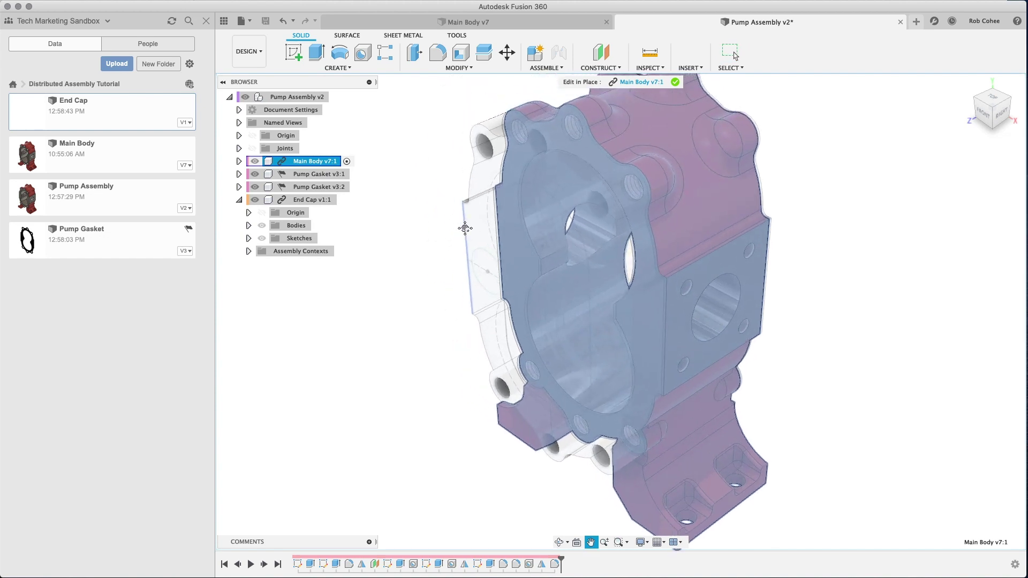
pyautogui.click(255, 200)
pyautogui.click(255, 174)
pyautogui.click(255, 187)
pyautogui.click(419, 240)
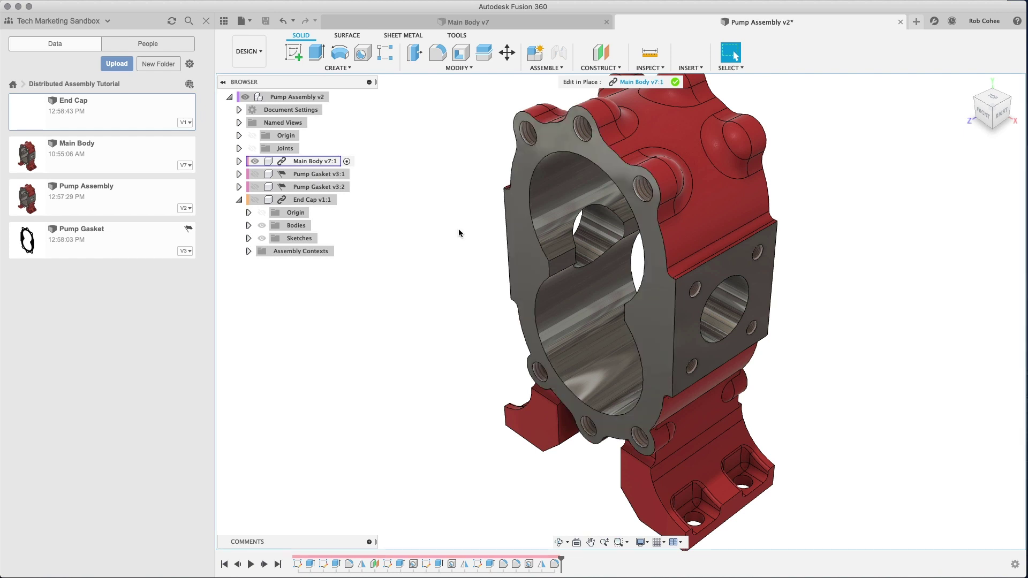
pyautogui.click(298, 564)
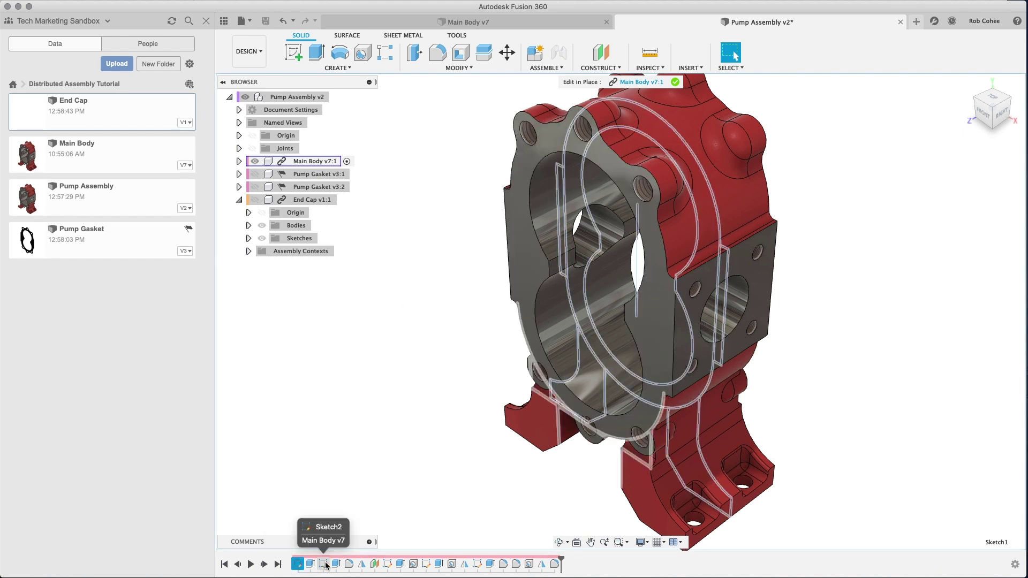
pyautogui.click(413, 564)
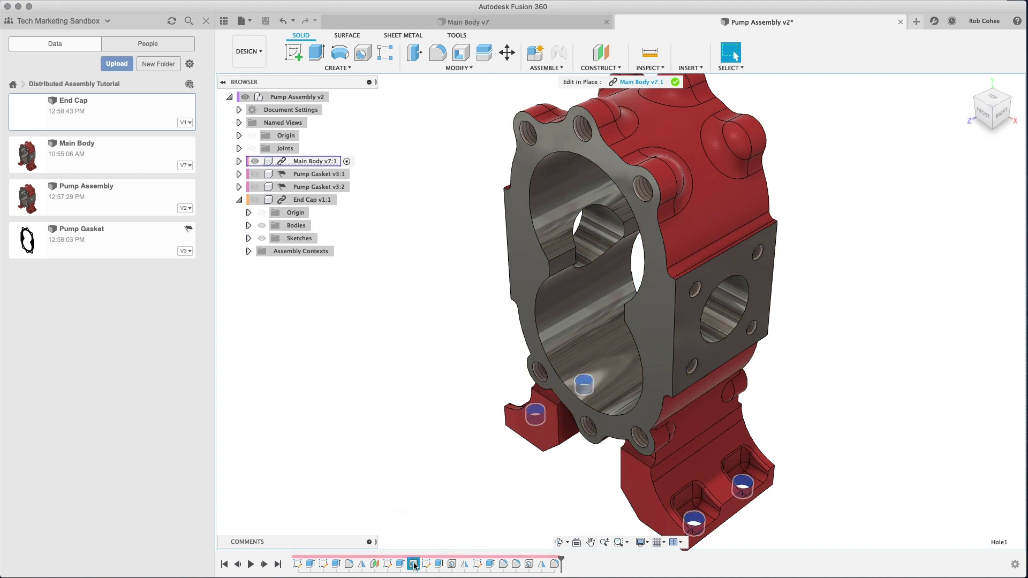
pyautogui.click(452, 565)
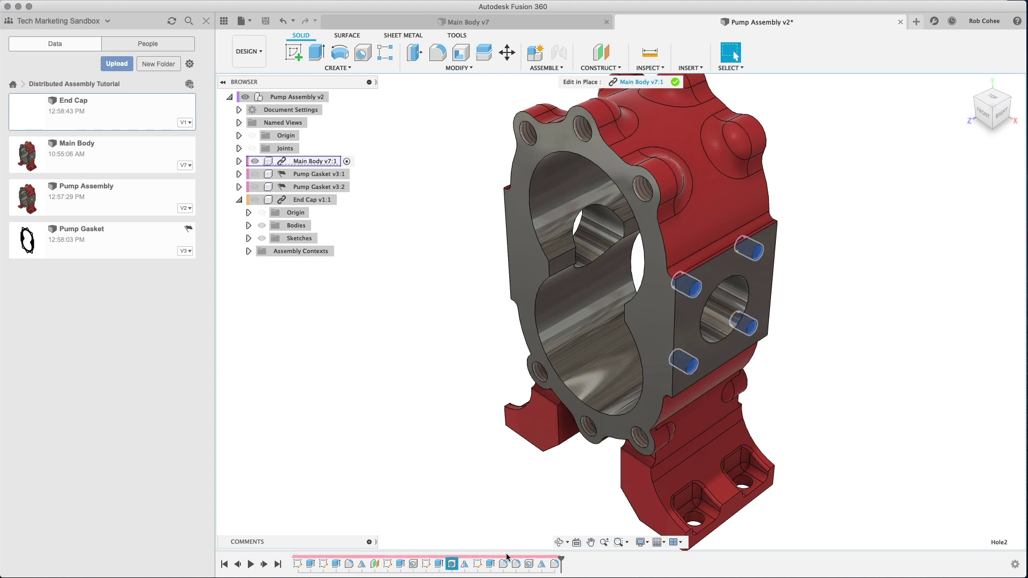
pyautogui.click(529, 565)
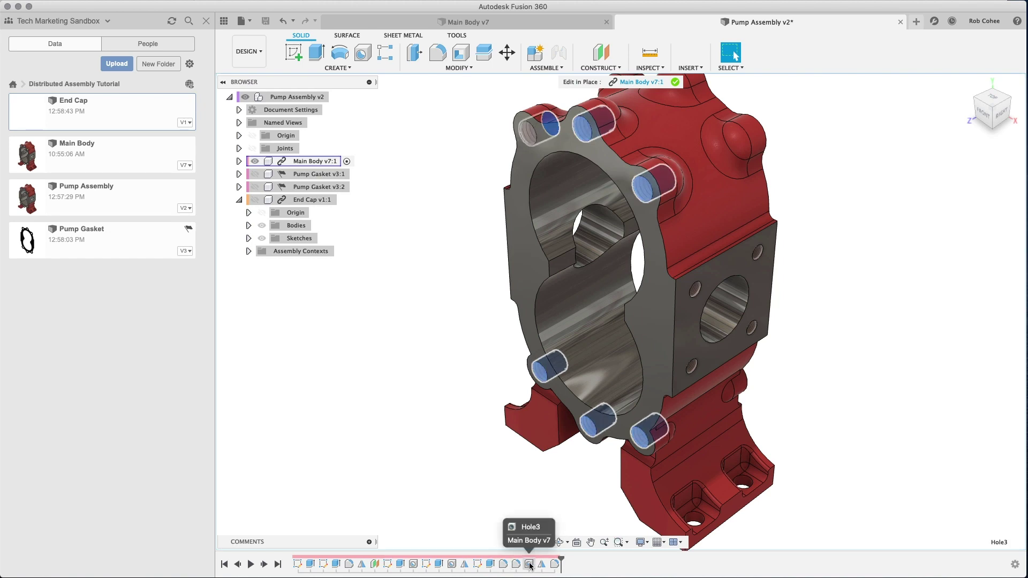
pyautogui.click(478, 565)
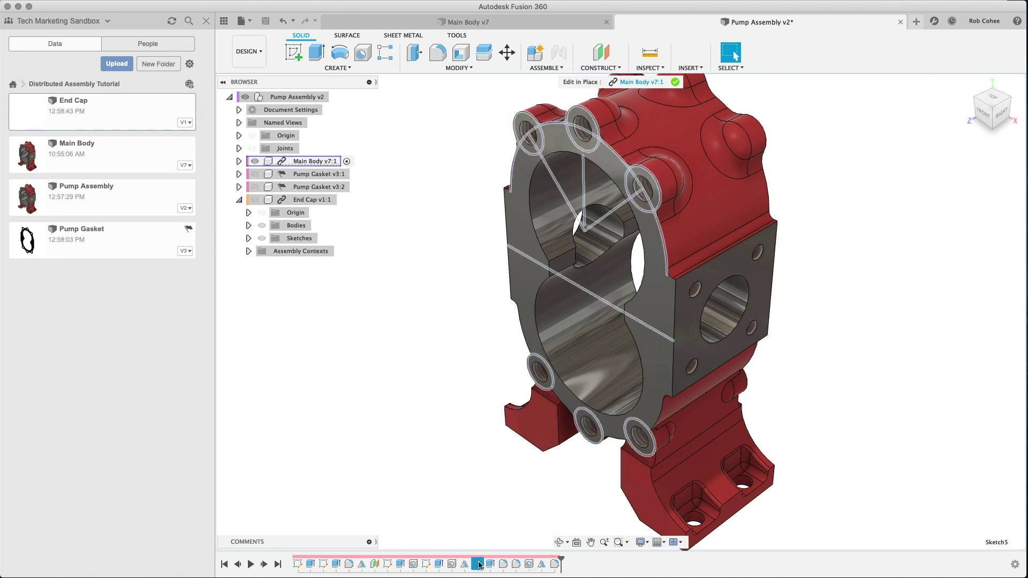
# Open Sketch5 and place two points on the waist centreline, left and right.
pyautogui.doubleClick(477, 564)
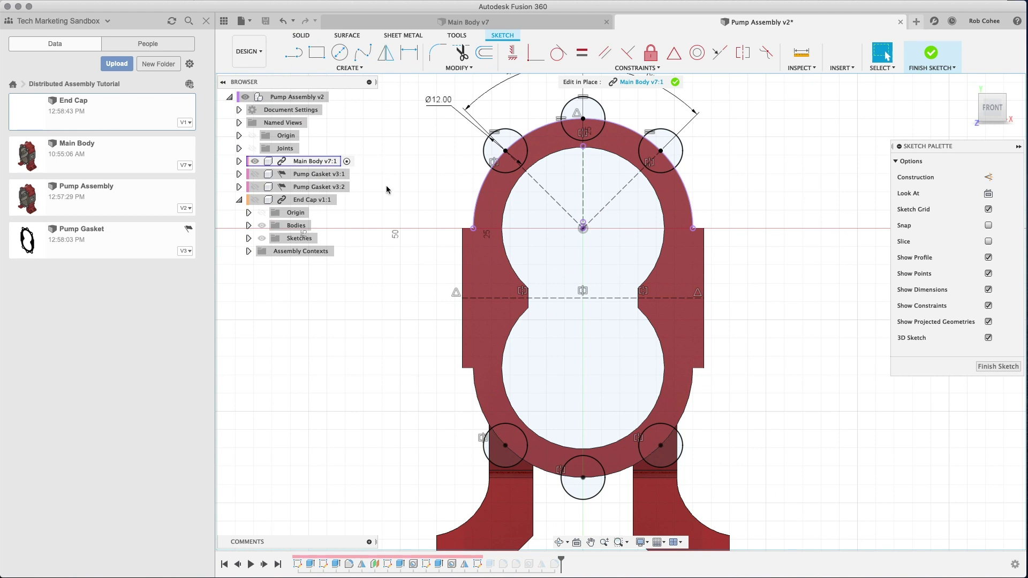
pyautogui.click(349, 68)
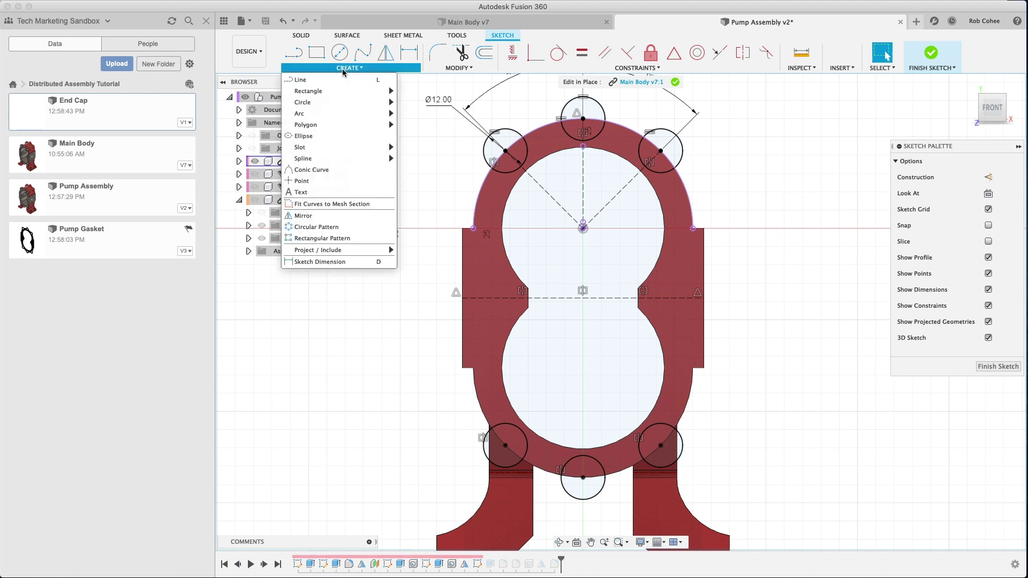
pyautogui.click(324, 184)
pyautogui.click(490, 299)
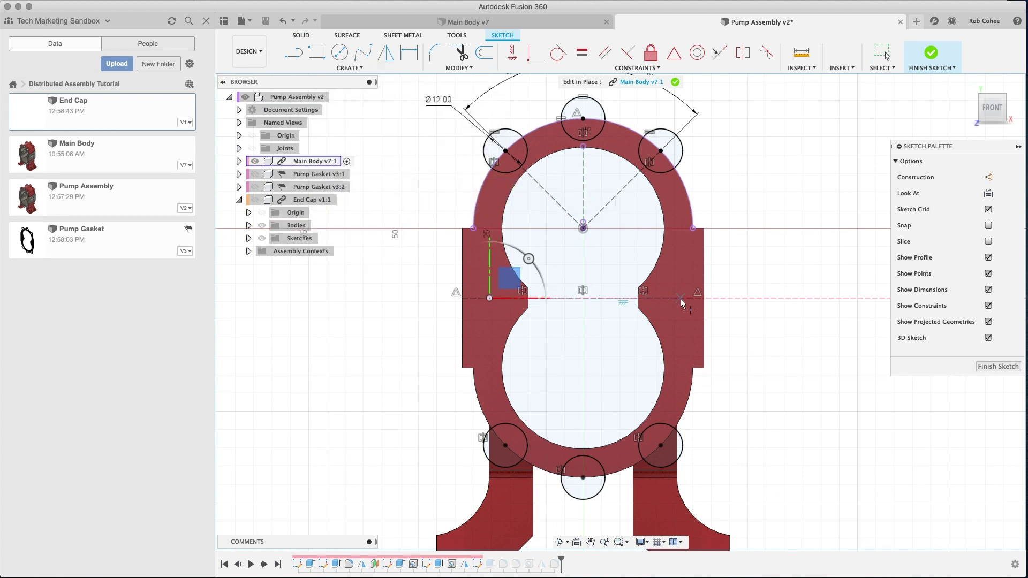
pyautogui.click(678, 298)
pyautogui.rightClick(778, 258)
pyautogui.press('Escape')
# Dimension each point 9 mm from its side notch, linking the right dimension to the left.
pyautogui.press('d')
pyautogui.click(529, 303)
pyautogui.click(490, 298)
pyautogui.click(415, 322)
pyautogui.write('9')
pyautogui.press('Return')
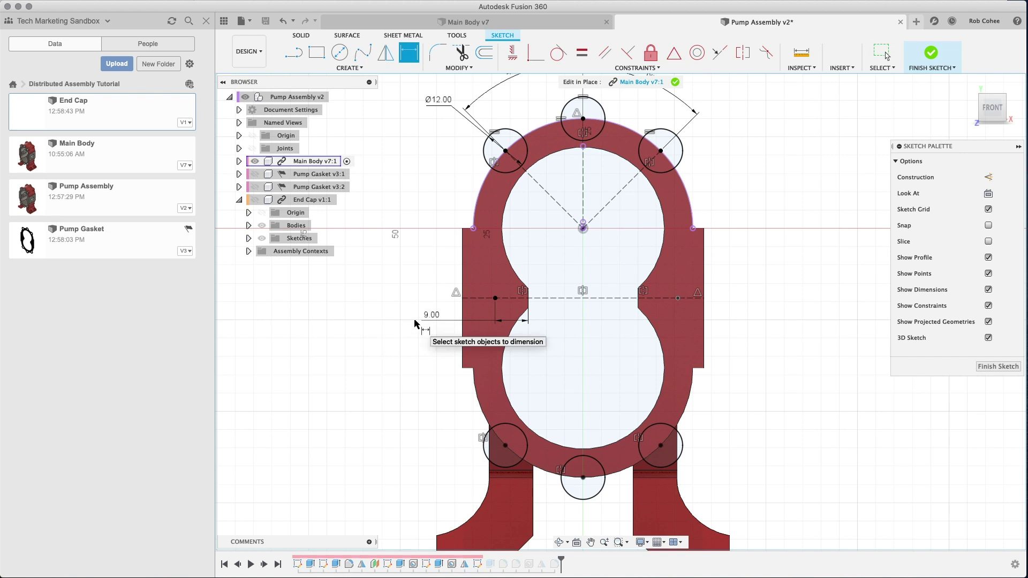
pyautogui.click(678, 299)
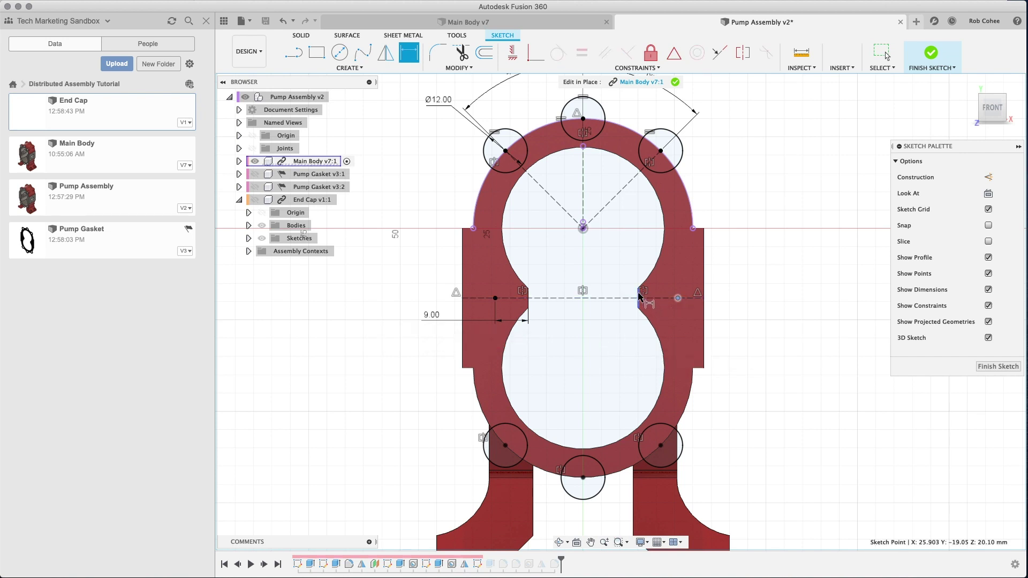
pyautogui.click(639, 296)
pyautogui.click(726, 316)
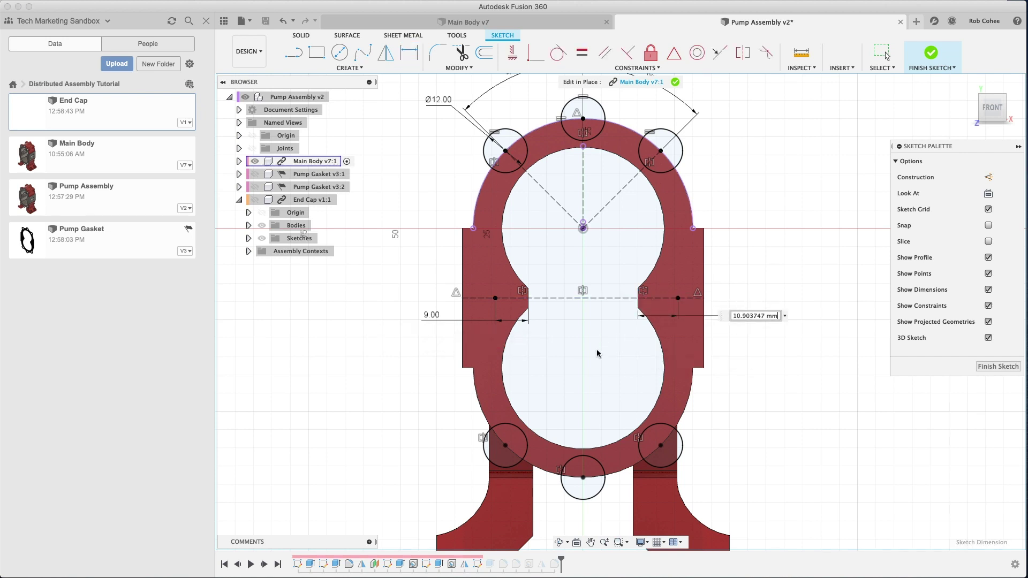
pyautogui.click(432, 317)
pyautogui.press('Return')
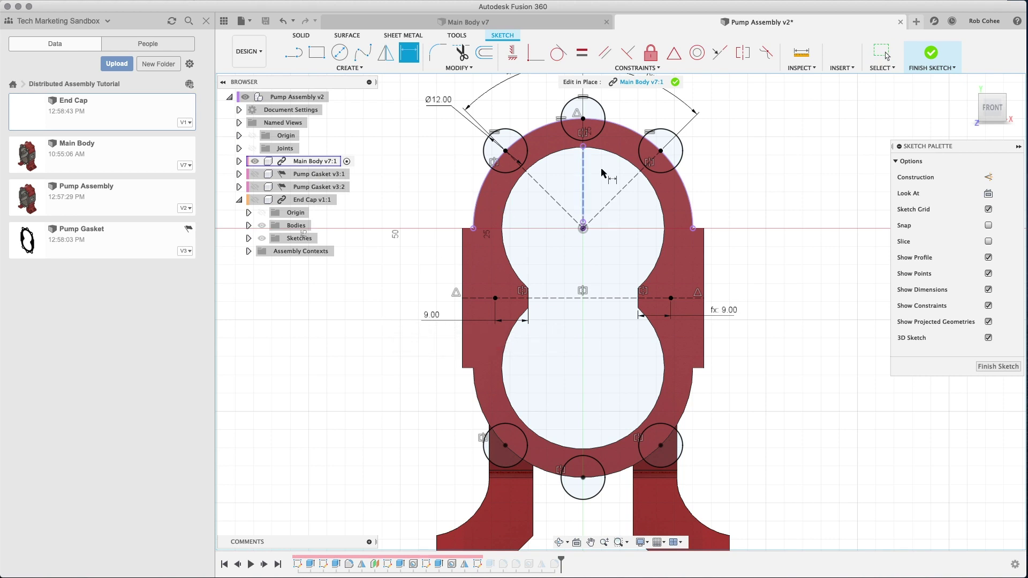
pyautogui.press('Escape')
# Add the two new Sketch5 points to the Hole feature for eight holes, then exit Main Body editing.
pyautogui.press('F6')
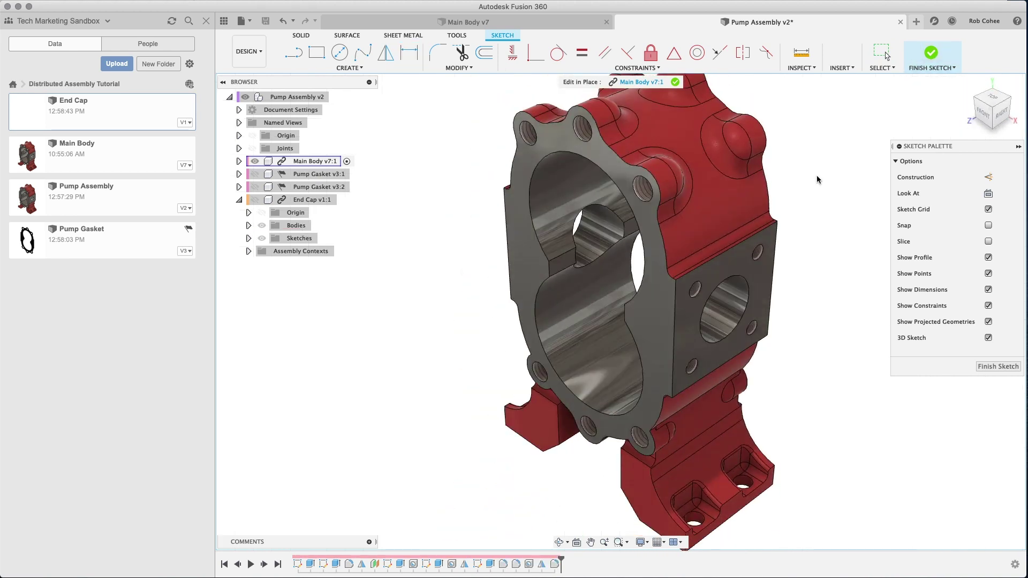
pyautogui.press('Escape')
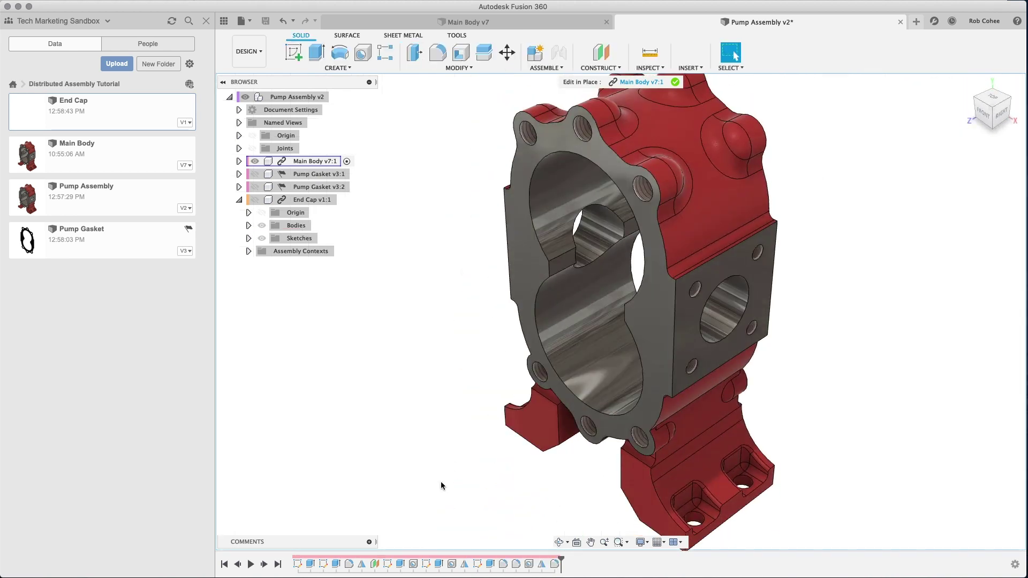
pyautogui.doubleClick(542, 564)
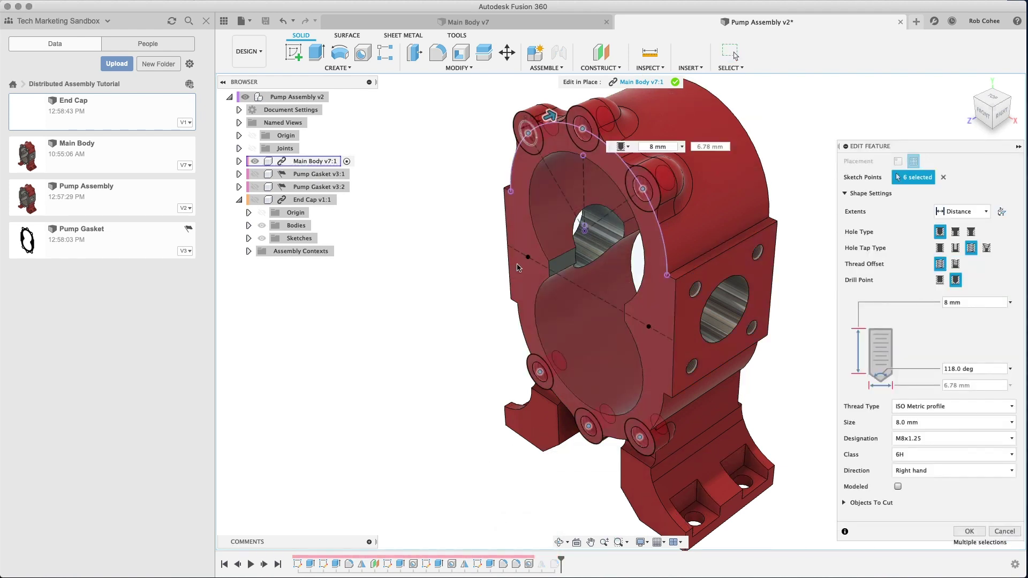
pyautogui.click(528, 257)
pyautogui.click(649, 326)
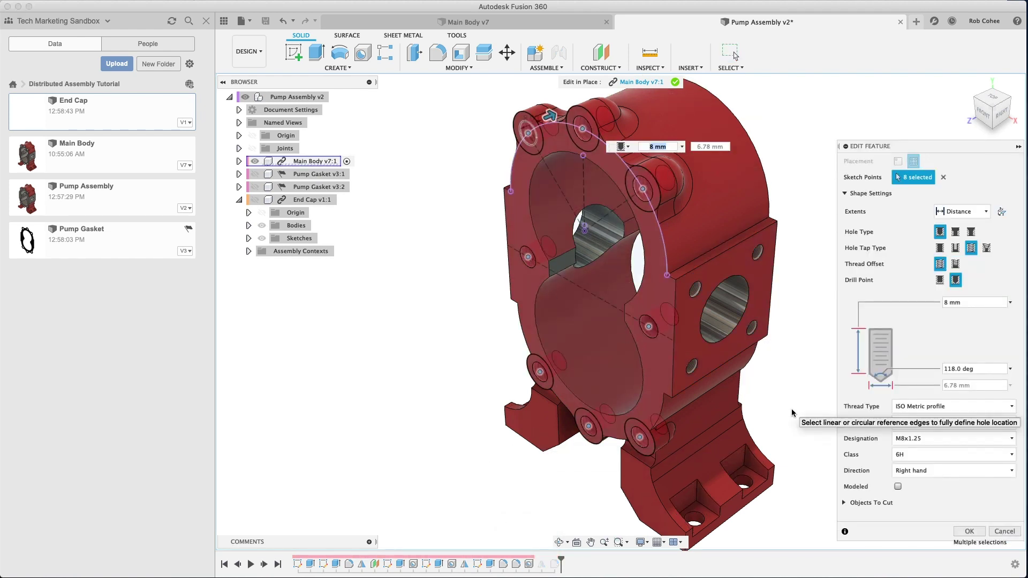
pyautogui.click(969, 532)
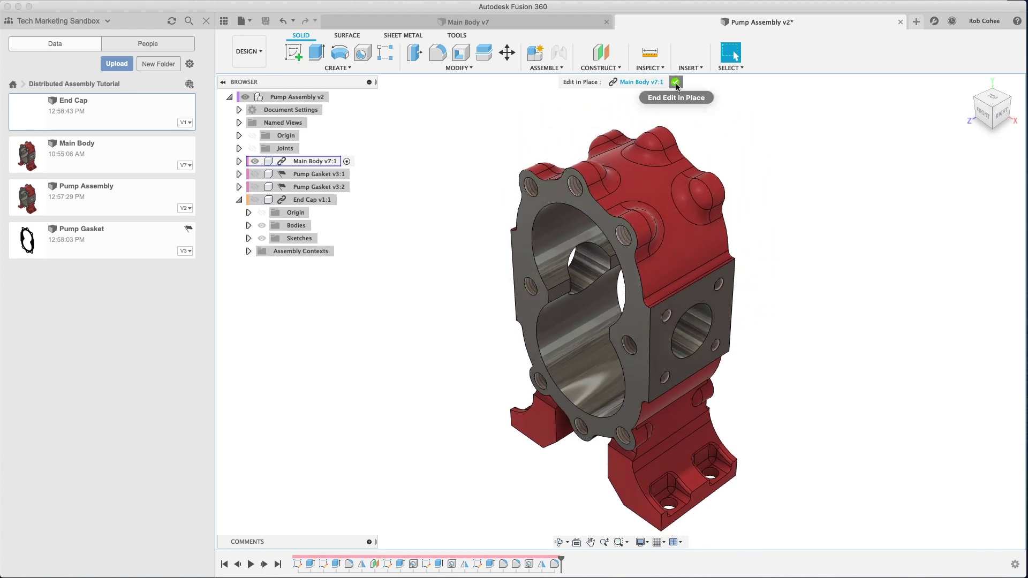
pyautogui.click(675, 82)
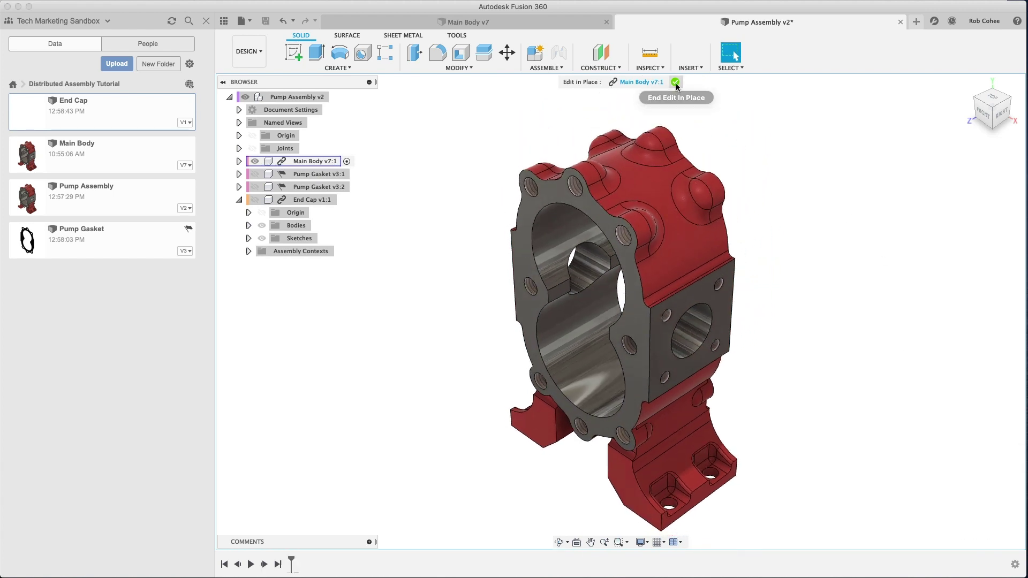
# Save the assembly, show both Pump Gaskets, and hide the End Cap.
pyautogui.click(265, 21)
pyautogui.press('Return')
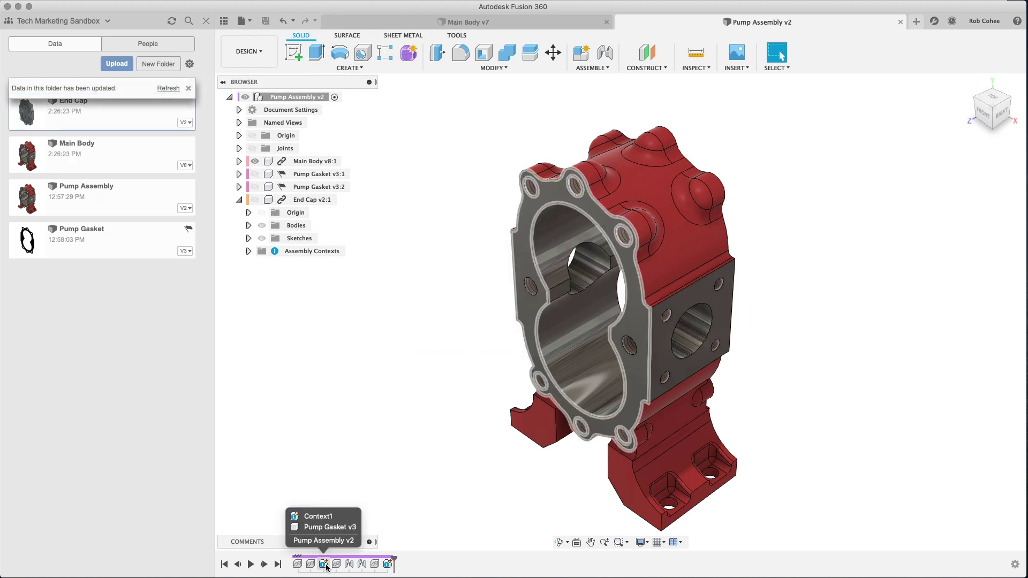
pyautogui.click(255, 174)
pyautogui.click(255, 186)
pyautogui.click(255, 200)
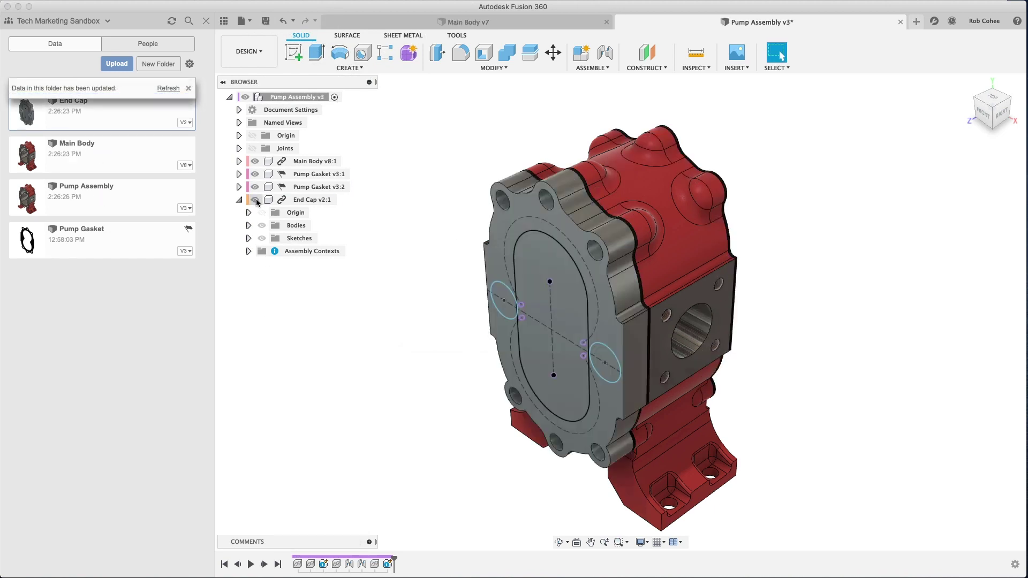
pyautogui.press('v')
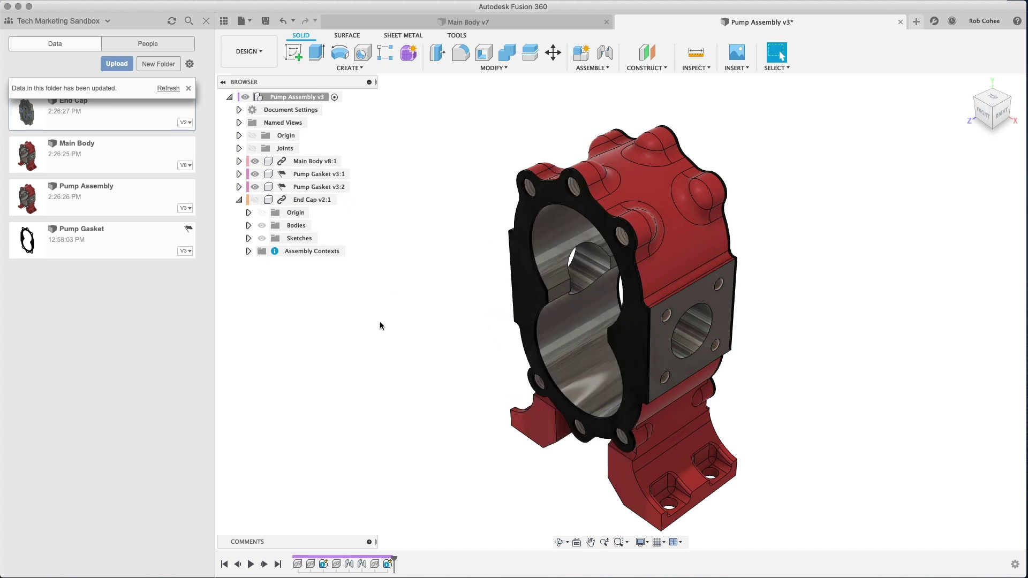
# Synchronize the gasket's assembly context with the new hole pattern.
pyautogui.rightClick(326, 565)
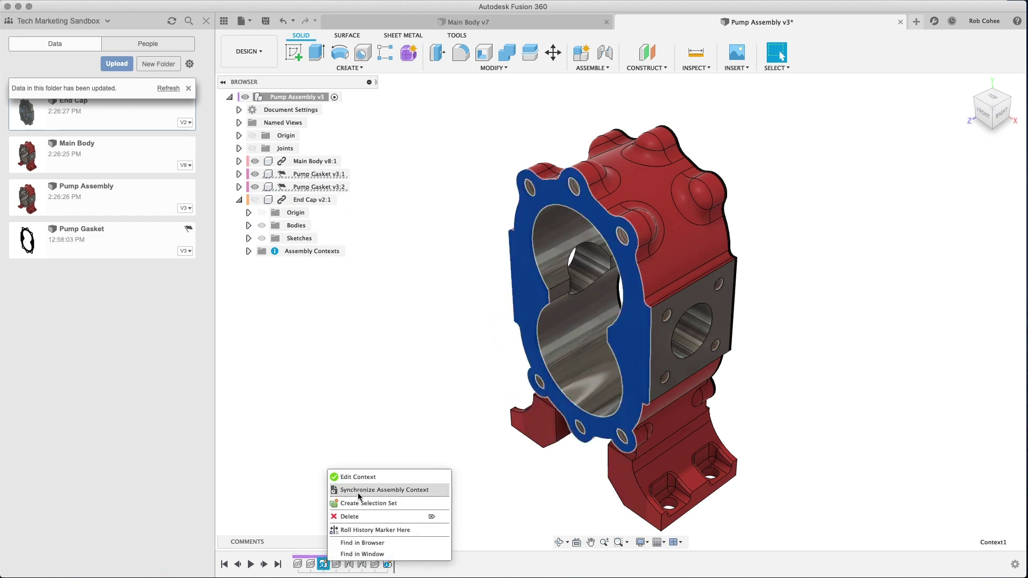
pyautogui.click(354, 489)
pyautogui.click(422, 264)
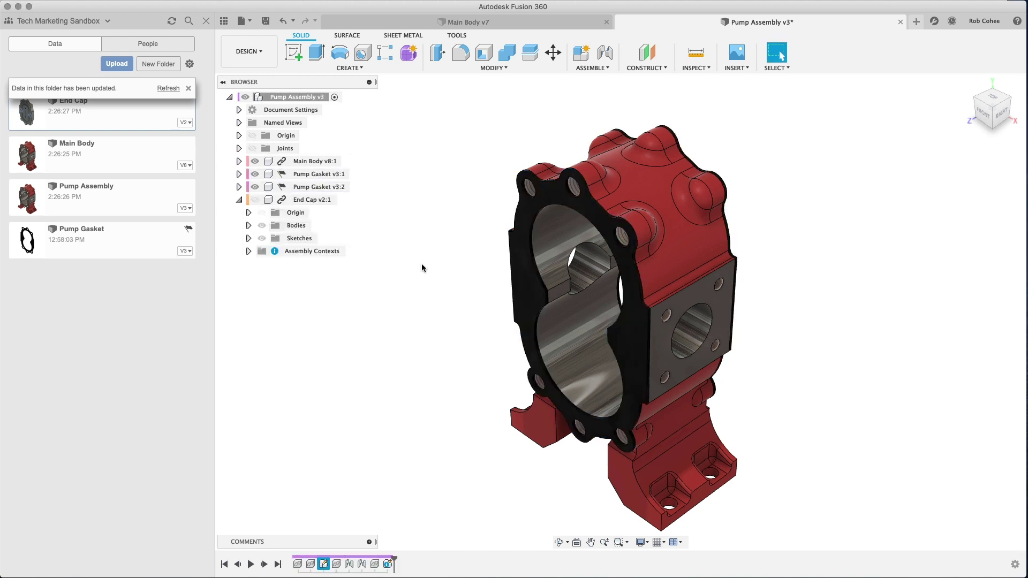
# Edit the first Pump Gasket in place and open then finish its profile sketch.
pyautogui.click(330, 174)
pyautogui.click(356, 175)
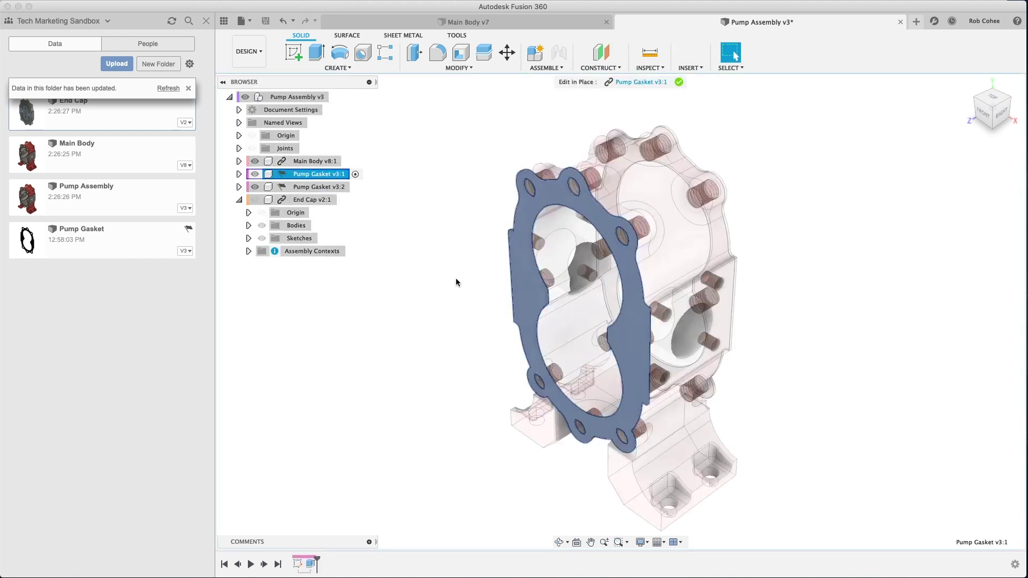
pyautogui.doubleClick(298, 564)
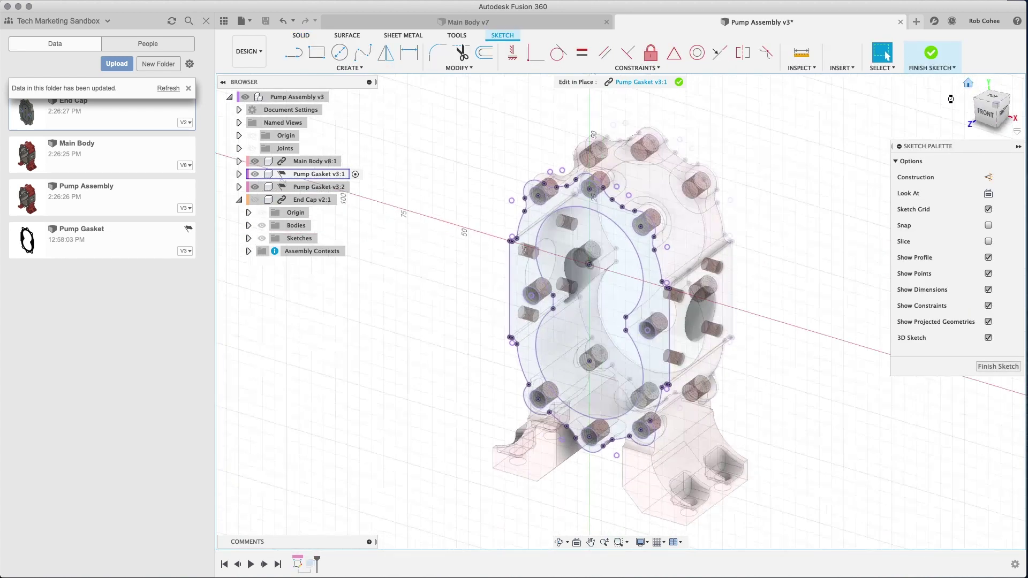
pyautogui.click(969, 85)
pyautogui.click(932, 57)
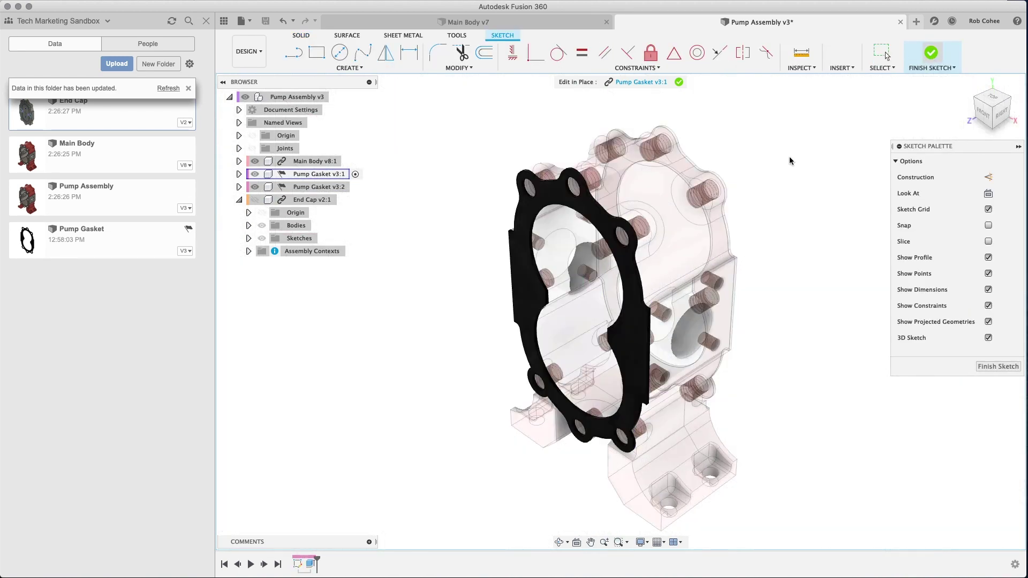
# Redefine the gasket extrusion on the updated profile at 1 mm, then exit in-place editing.
pyautogui.rightClick(312, 569)
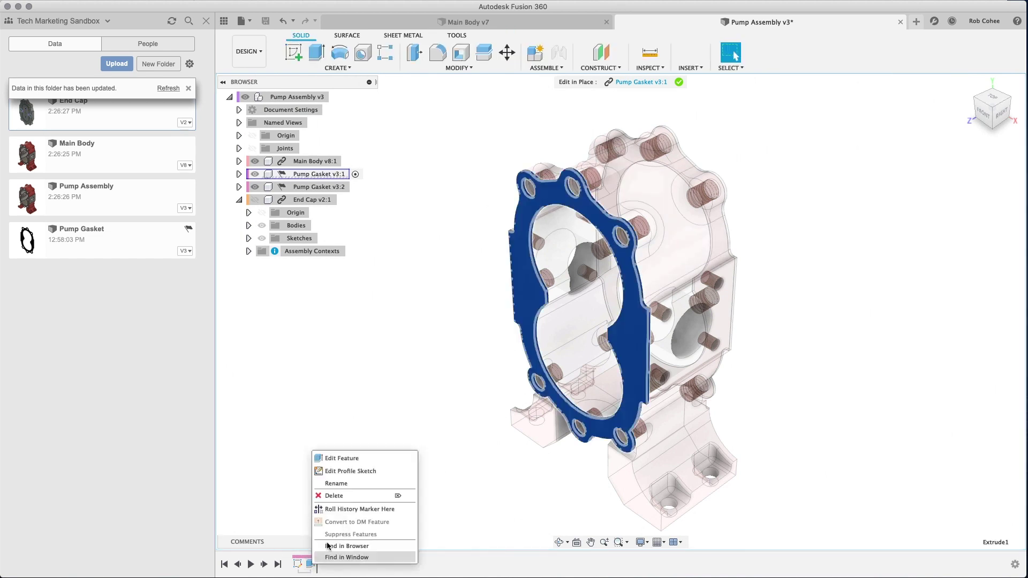
pyautogui.click(357, 460)
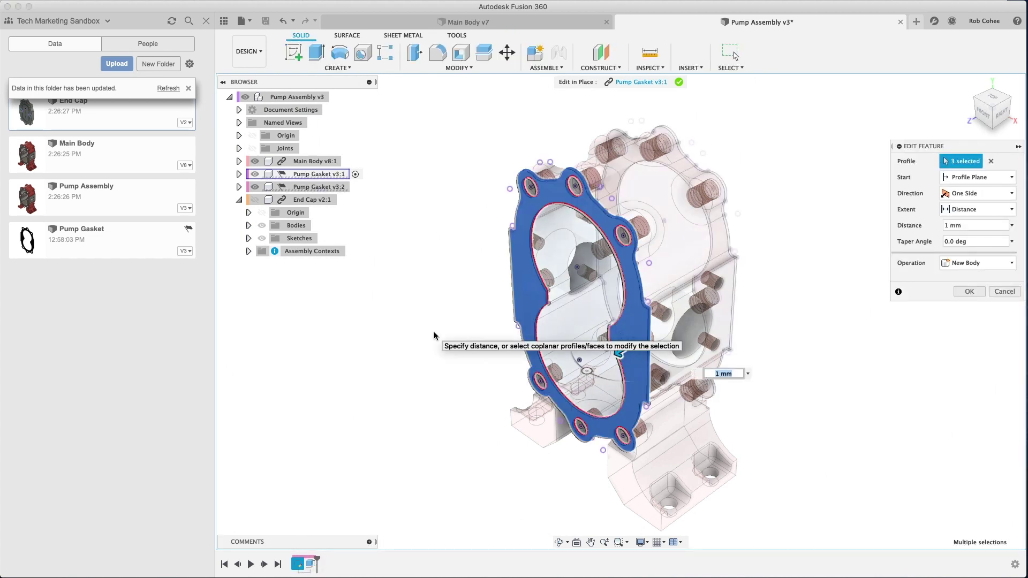
pyautogui.click(991, 162)
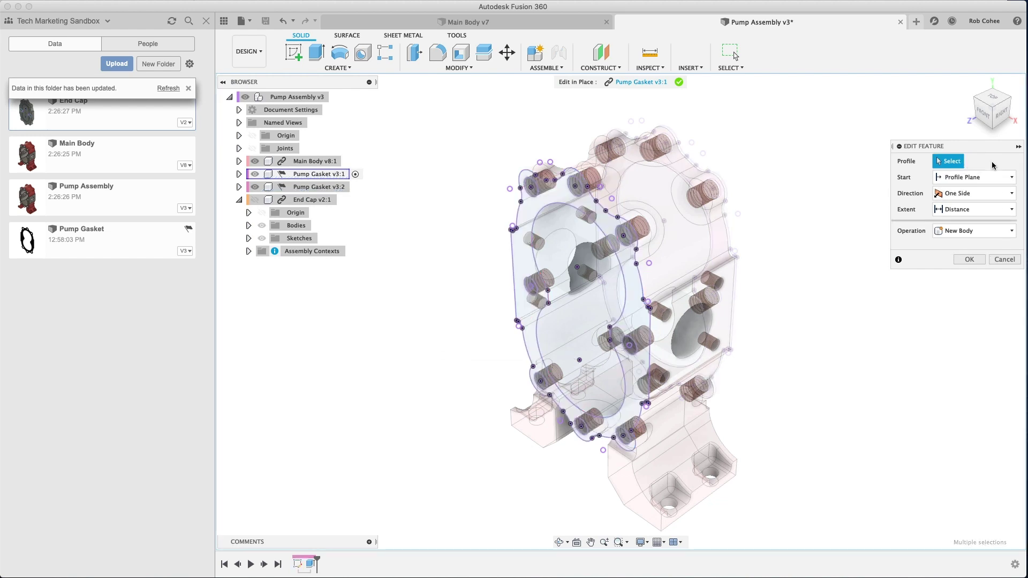
pyautogui.click(547, 291)
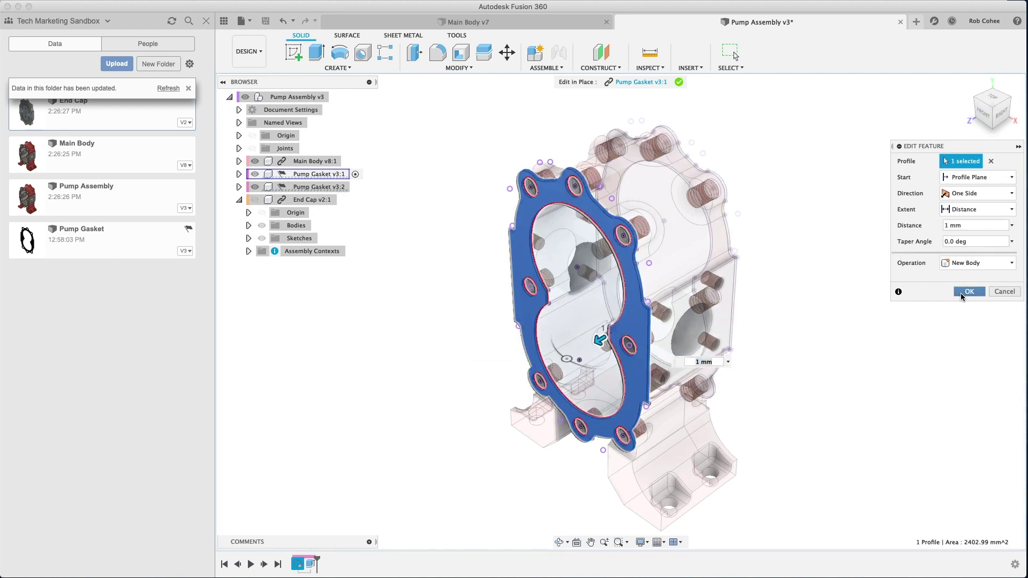
pyautogui.click(968, 292)
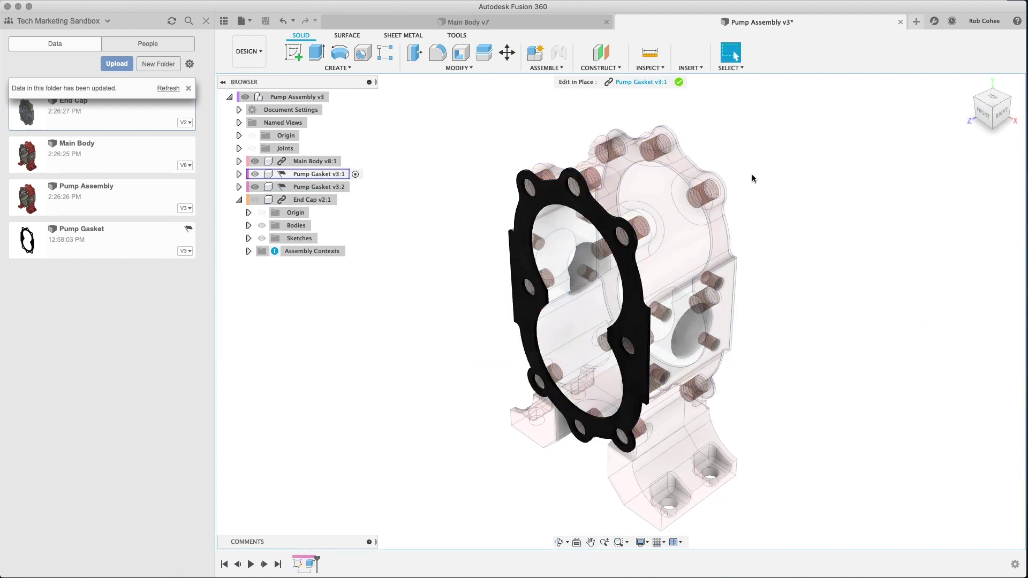
pyautogui.click(679, 82)
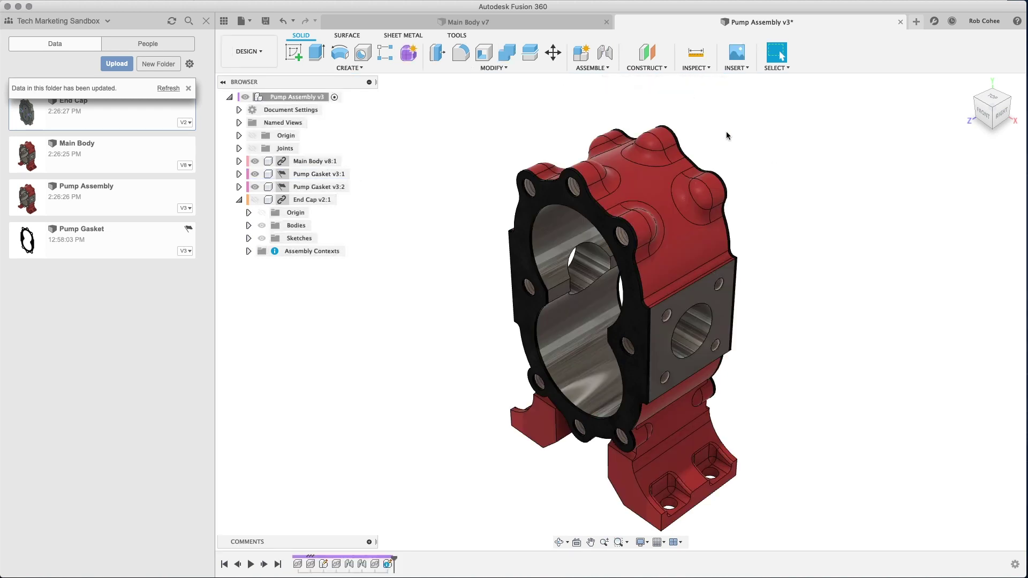
# Show and synchronize the End Cap, then edit it in place with a new assembly context.
pyautogui.click(255, 200)
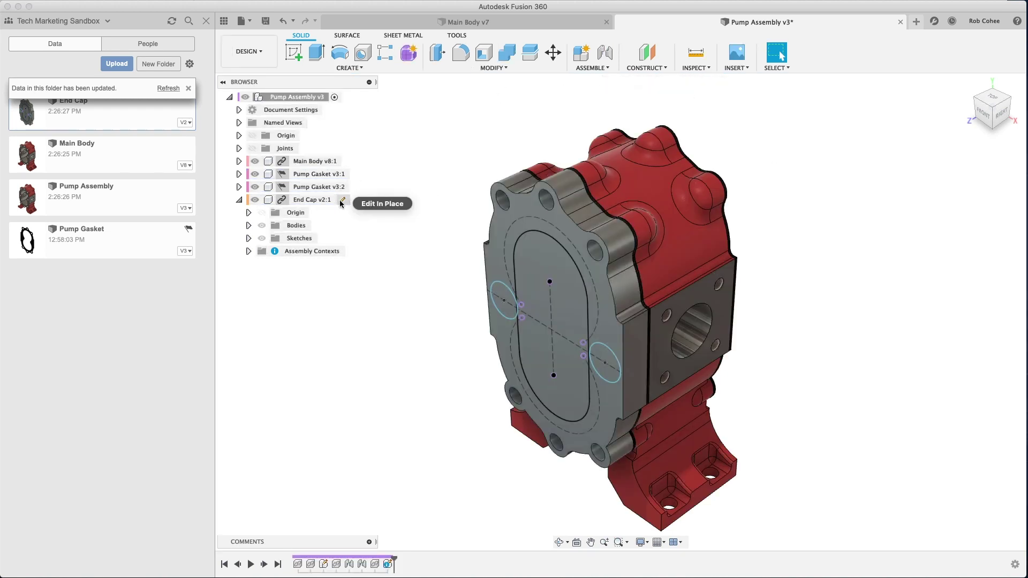
pyautogui.rightClick(388, 564)
pyautogui.click(404, 489)
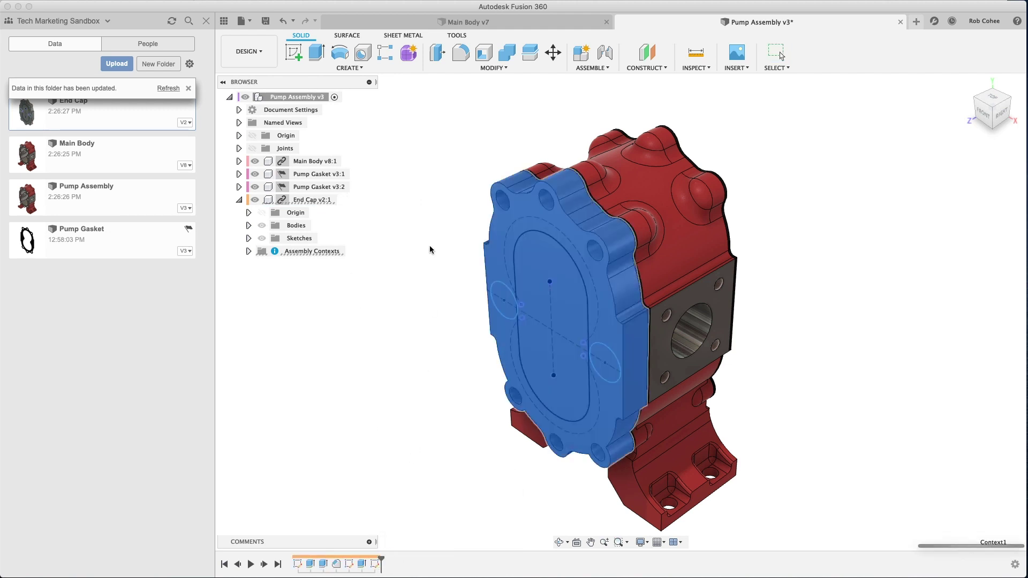
pyautogui.click(336, 200)
pyautogui.click(343, 200)
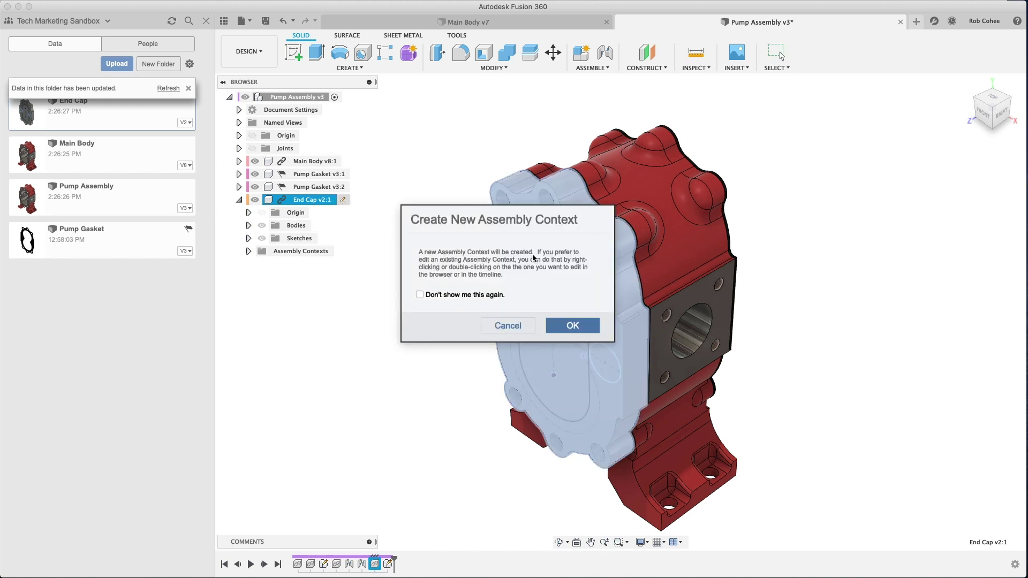
pyautogui.click(573, 326)
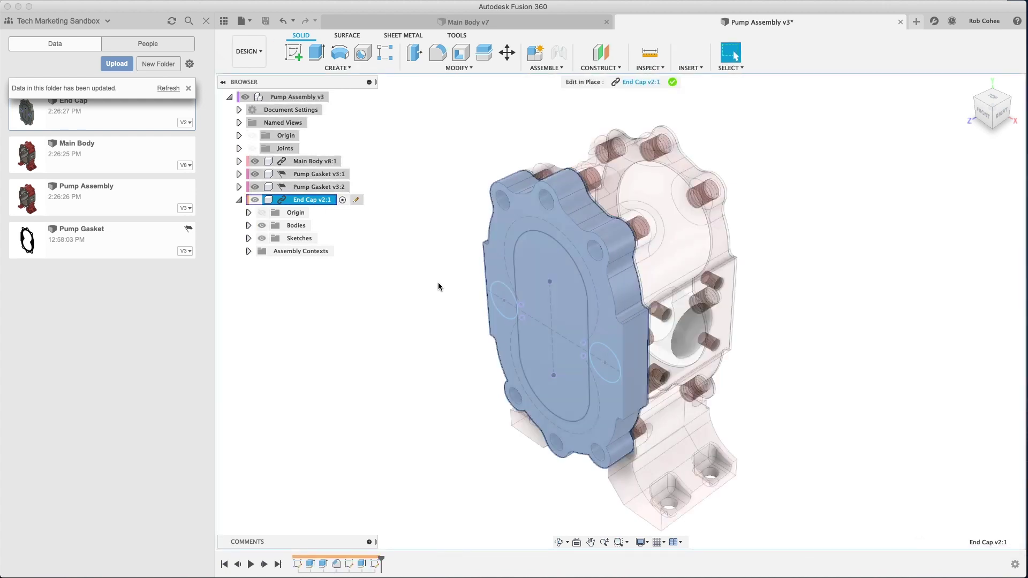
# Rebuild Extrude1 from two gasket profiles at 11 mm thickness.
pyautogui.rightClick(310, 564)
pyautogui.click(344, 454)
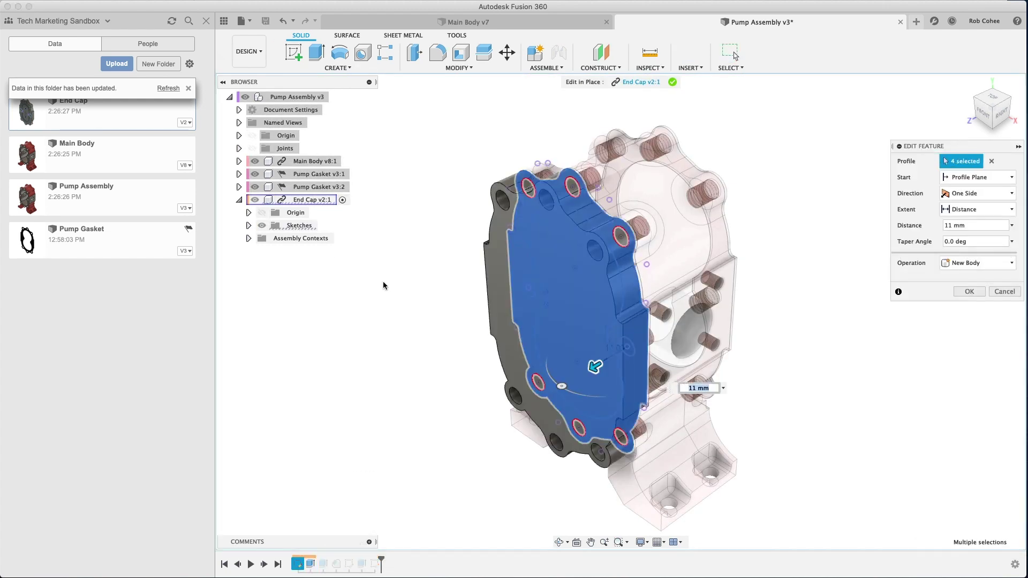
pyautogui.click(992, 162)
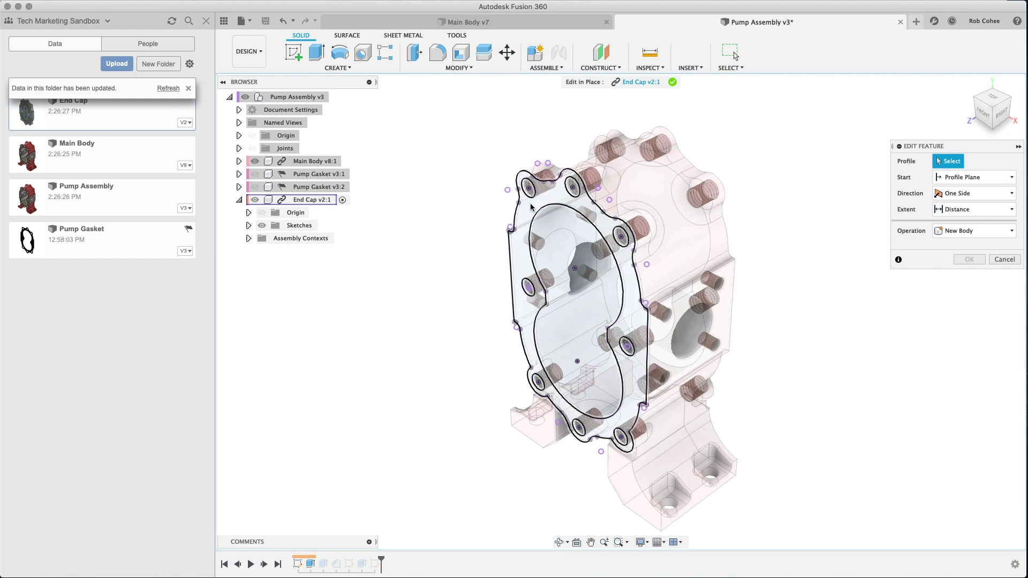
pyautogui.click(531, 208)
pyautogui.click(481, 248)
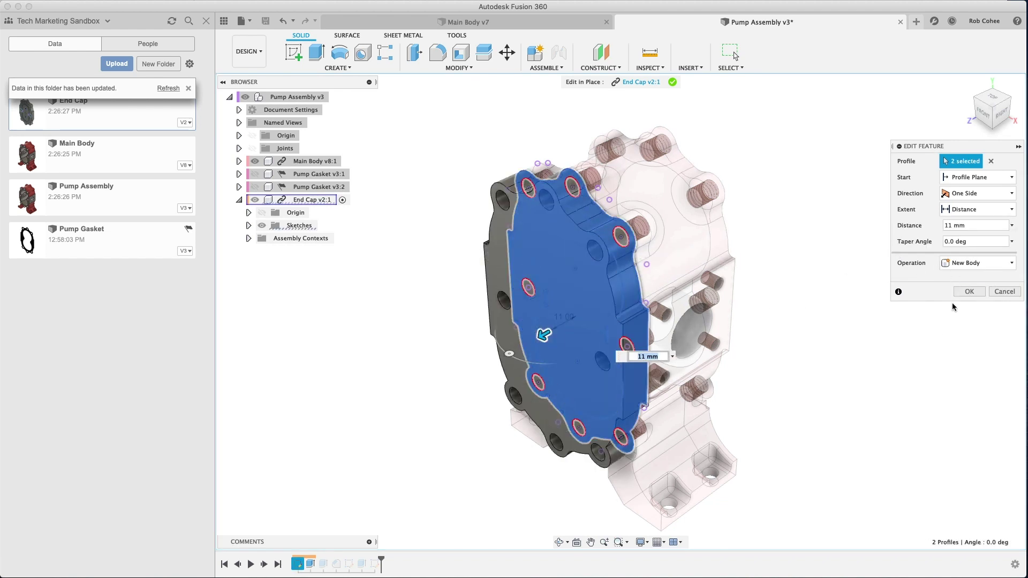
pyautogui.click(969, 291)
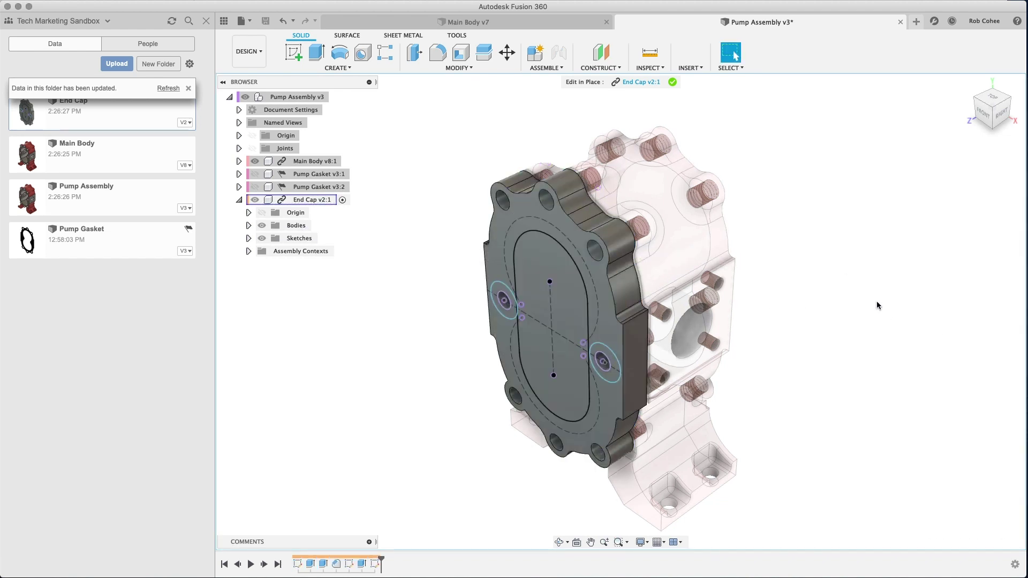
# Edit the End Cap sketch, make the left and right outer circles concentric with their holes, then finish.
pyautogui.doubleClick(376, 563)
pyautogui.scroll(5, 522, 261)
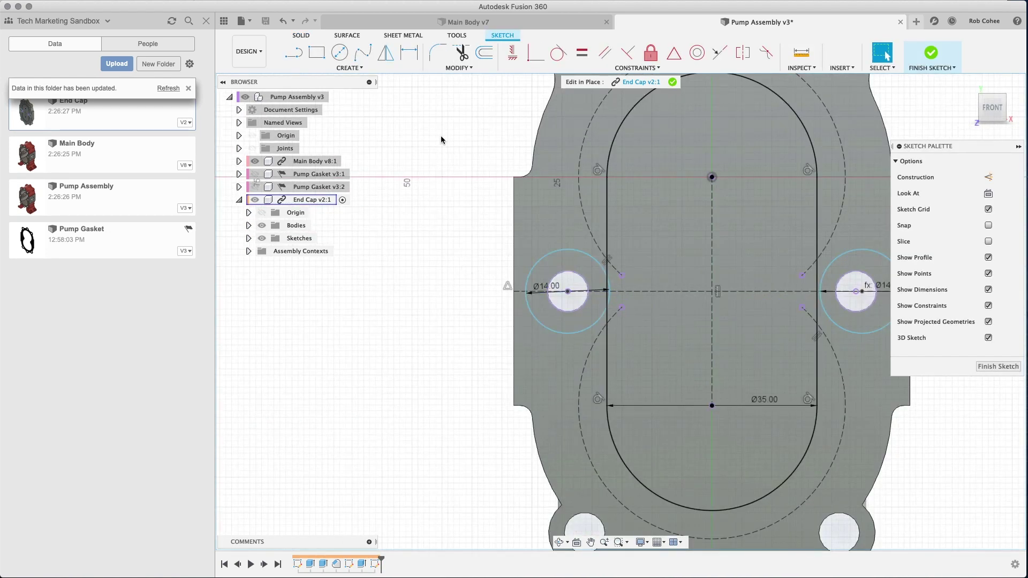
pyautogui.click(697, 53)
pyautogui.click(562, 251)
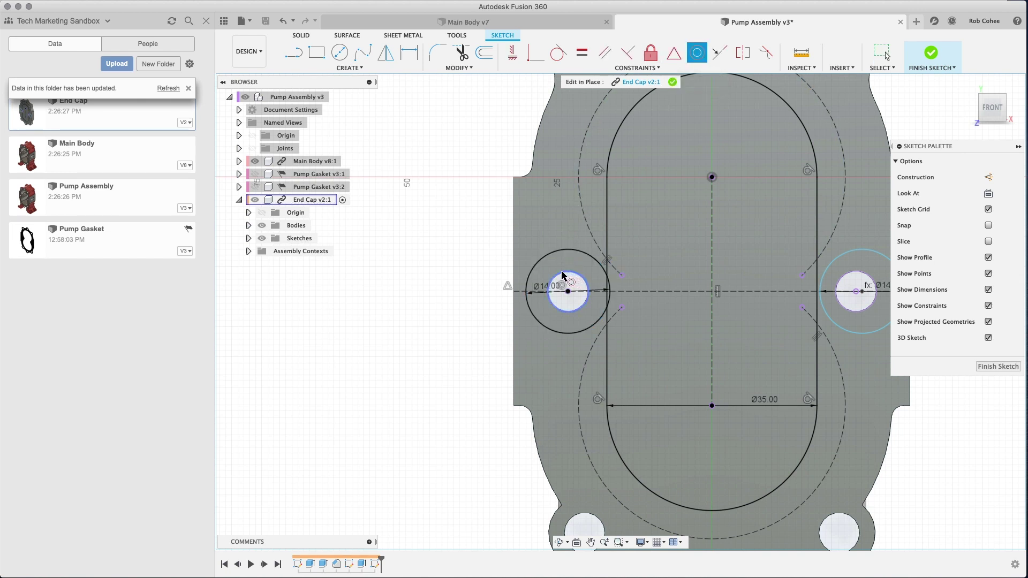
pyautogui.click(579, 275)
pyautogui.click(862, 255)
pyautogui.click(863, 279)
pyautogui.click(997, 369)
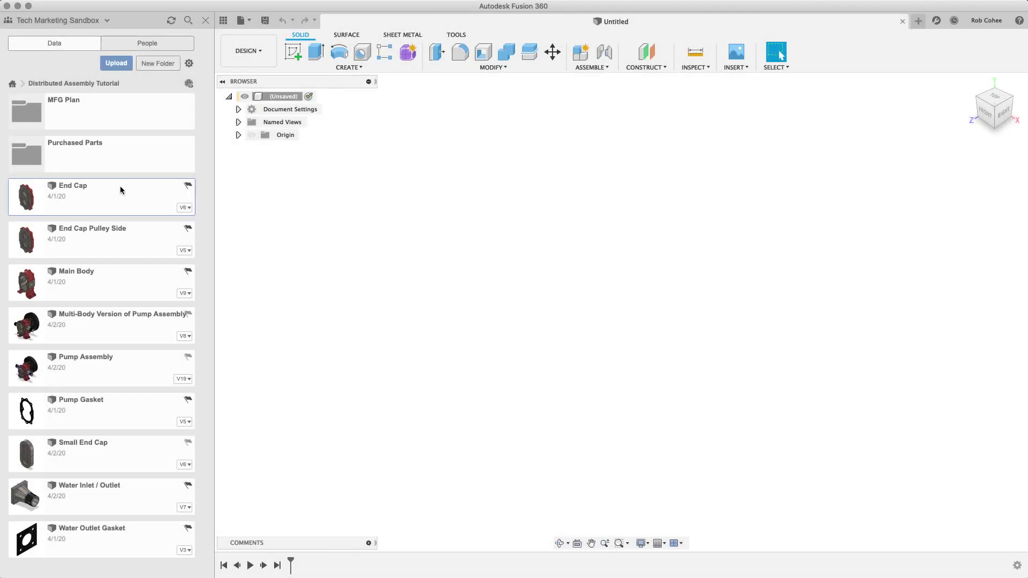
# Open End Cap v6, orbit to inspect it, return Home, and expand its Assembly Contexts.
pyautogui.doubleClick(115, 187)
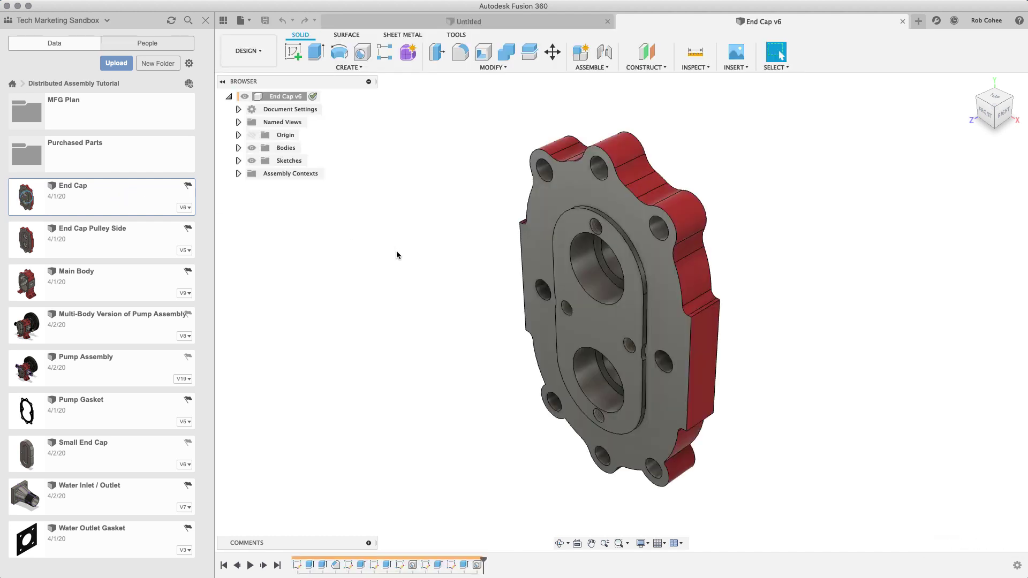
pyautogui.moveTo(515, 289)
pyautogui.keyDown('shift'); pyautogui.mouseDown(button='middle')
pyautogui.moveTo(459, 271)
pyautogui.moveTo(406, 271)
pyautogui.moveTo(515, 294)
pyautogui.mouseUp(button='middle'); pyautogui.keyUp('shift')
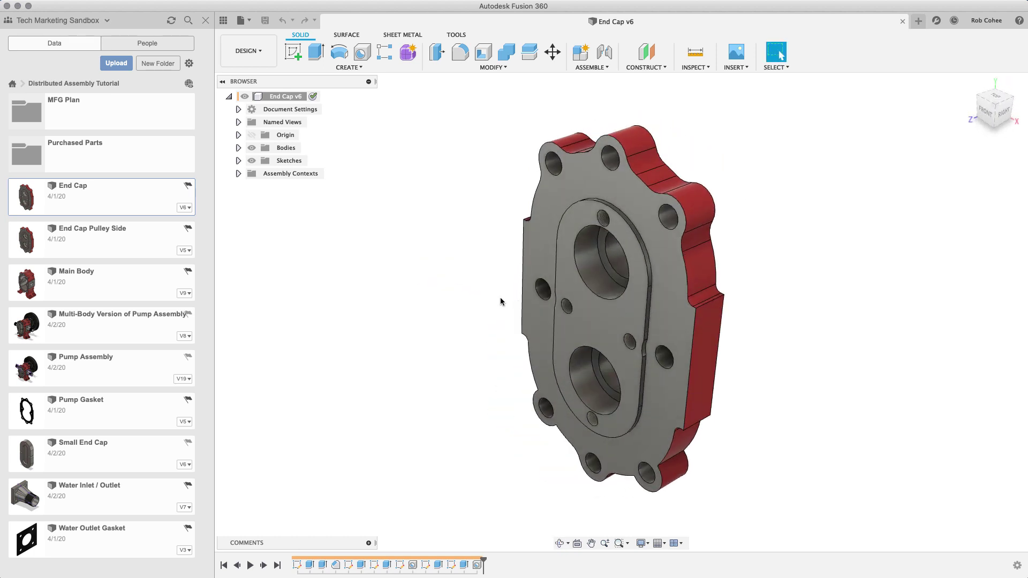
pyautogui.keyDown('shift'); pyautogui.moveTo(991, 102); pyautogui.dragTo(950, 165, button='middle'); pyautogui.keyUp('shift')
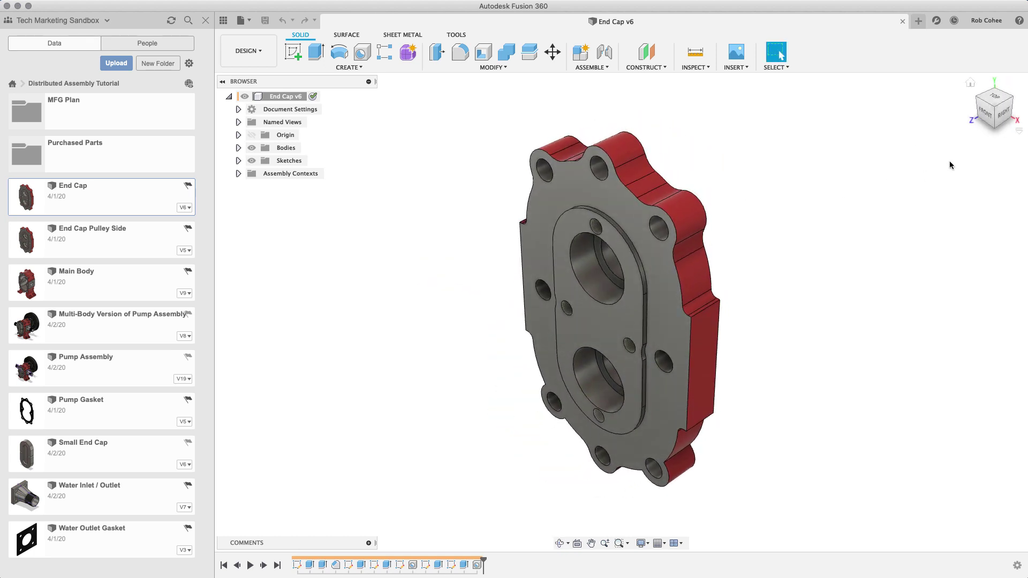
pyautogui.click(1011, 99)
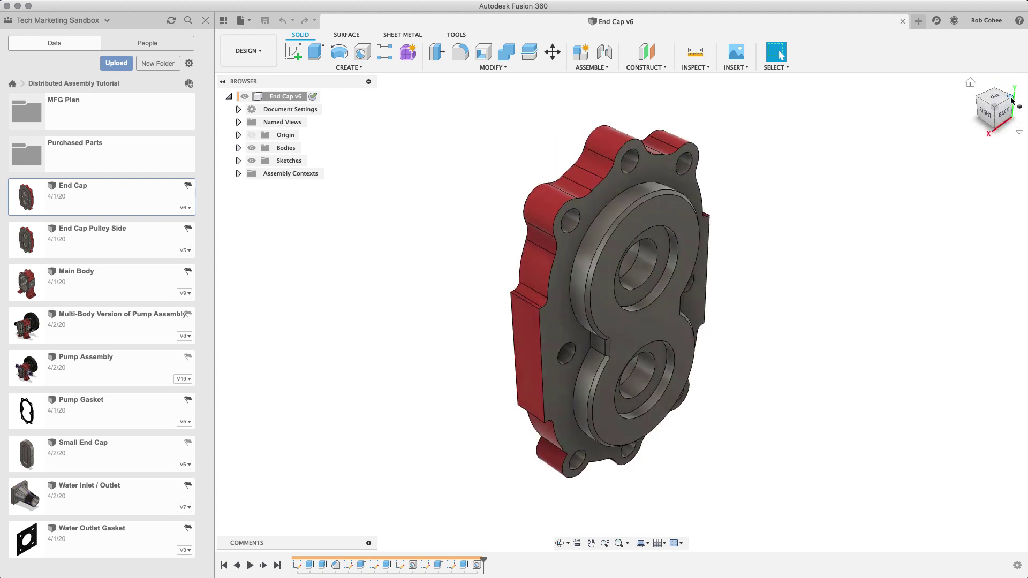
pyautogui.click(971, 83)
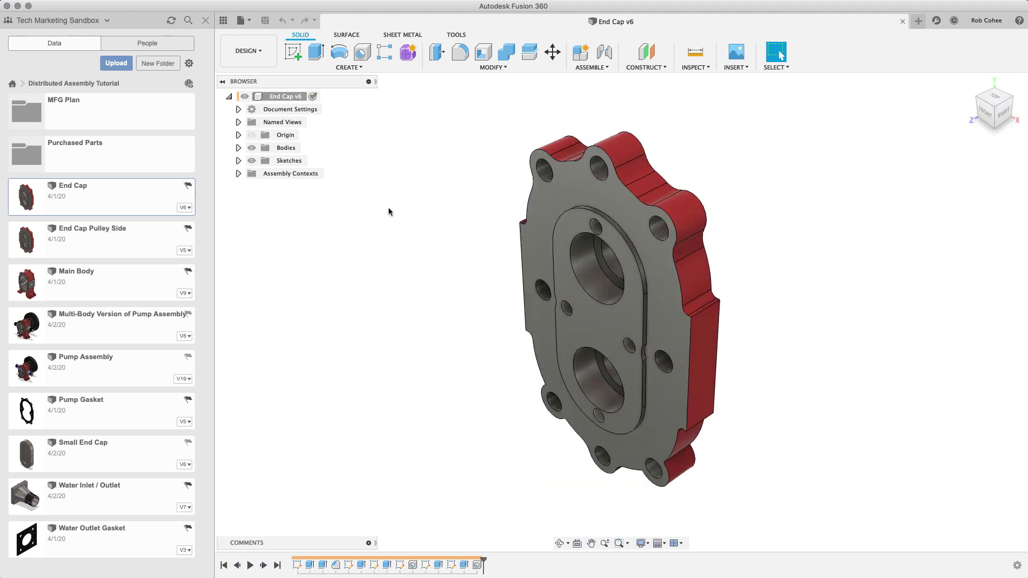
pyautogui.click(238, 174)
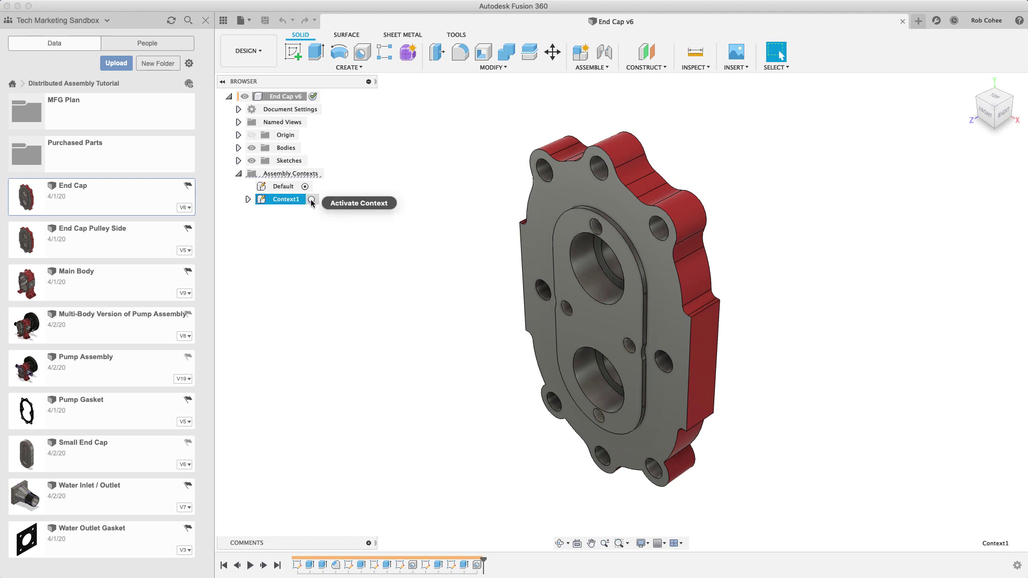
# Activate Context1 and create a sketch on the End Cap's red side face.
pyautogui.click(311, 199)
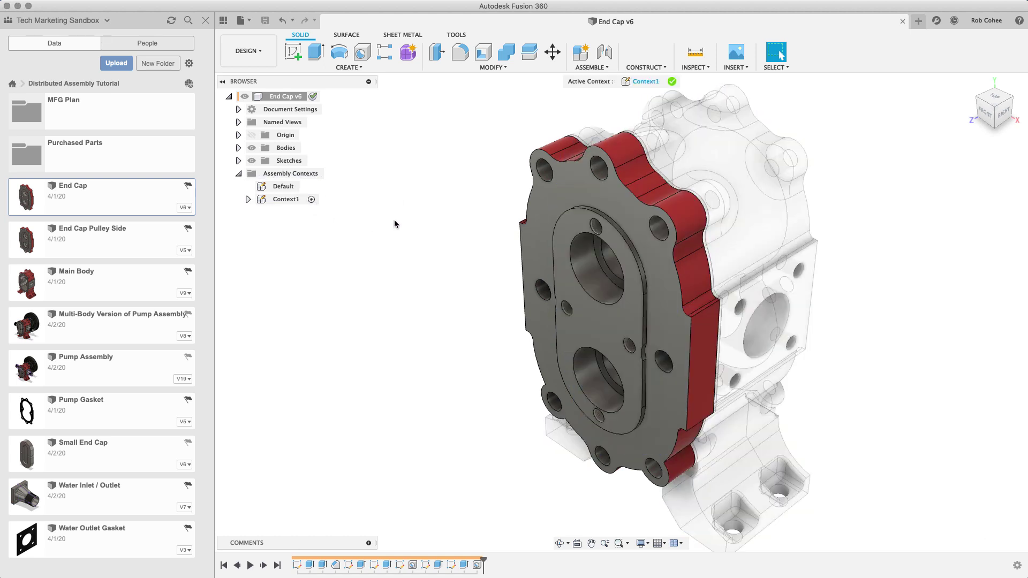
pyautogui.moveTo(395, 224); pyautogui.dragTo(680, 319, button='middle')
pyautogui.click(678, 320)
pyautogui.rightClick(676, 322)
pyautogui.click(654, 374)
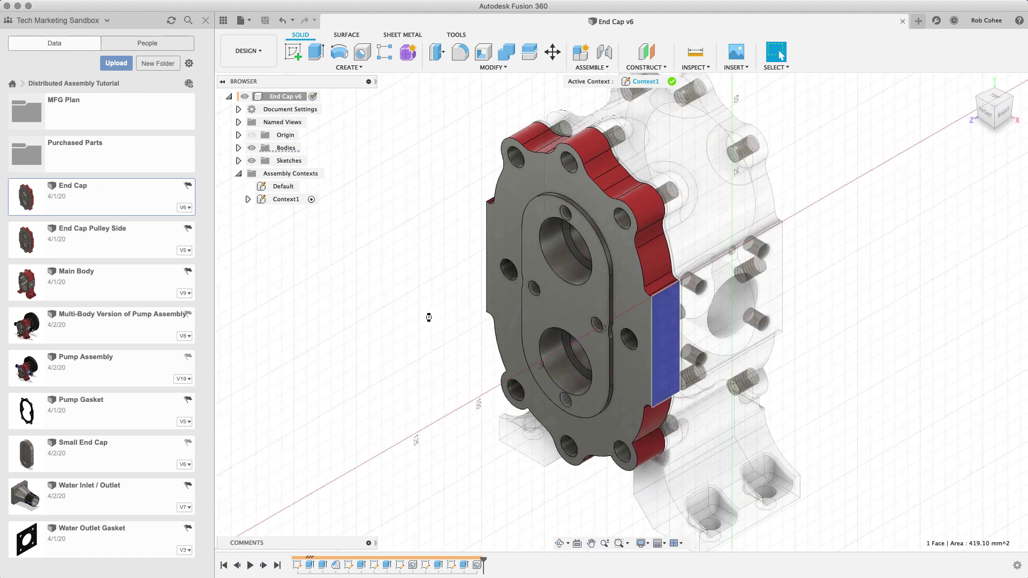
# Project the pump body's square plate face and the End Cap's side face into the sketch.
pyautogui.moveTo(417, 304); pyautogui.dragTo(406, 284, button='middle')
pyautogui.press('p')
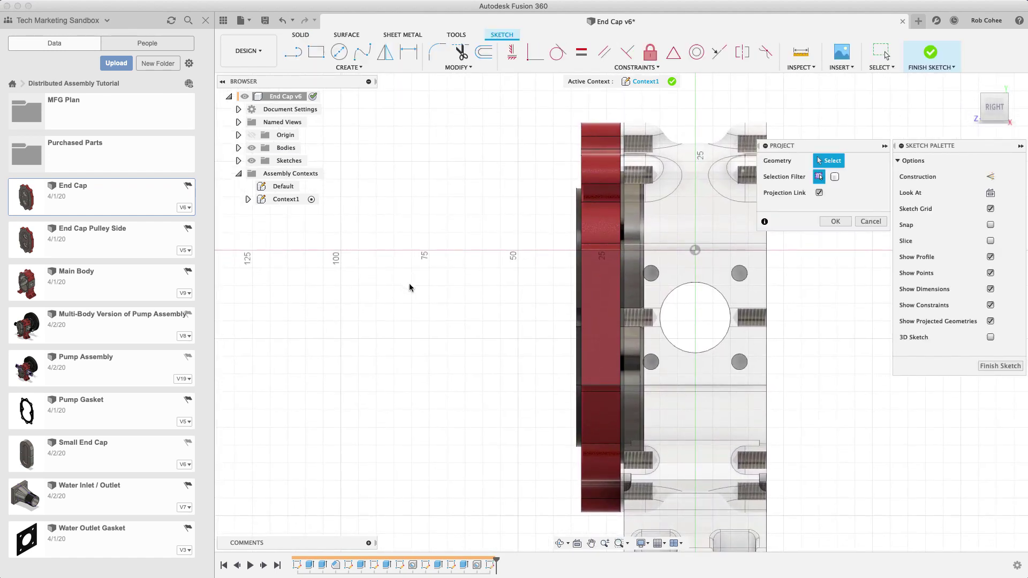
pyautogui.click(693, 268)
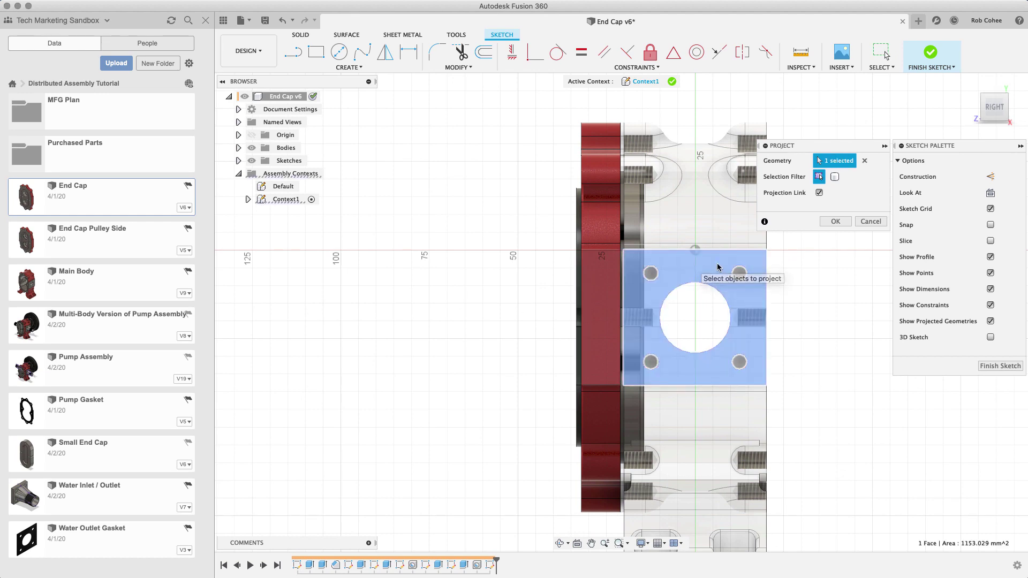
pyautogui.click(832, 222)
pyautogui.keyDown('shift'); pyautogui.moveTo(764, 266); pyautogui.dragTo(872, 297, button='middle'); pyautogui.keyUp('shift')
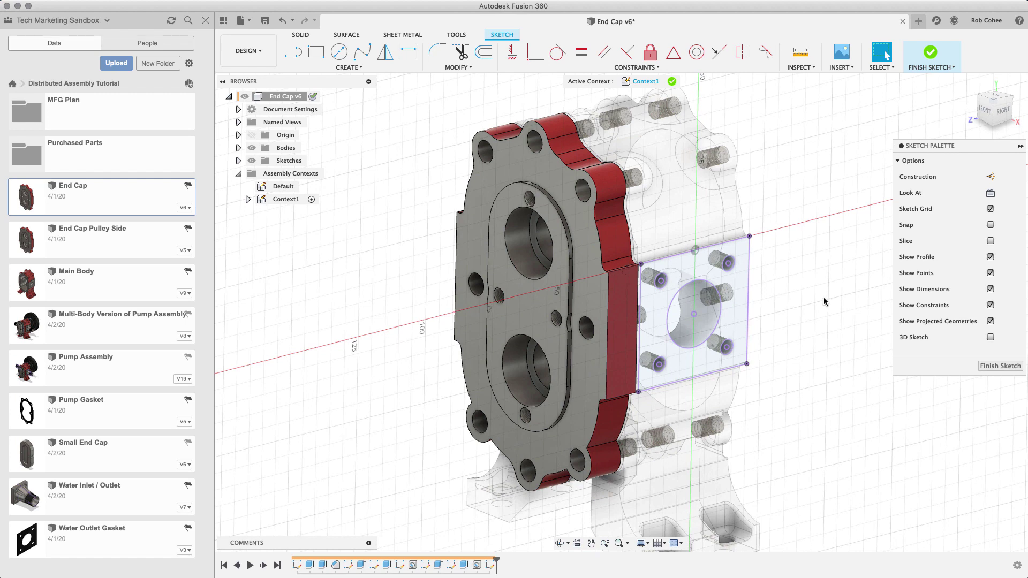
pyautogui.press('p')
pyautogui.click(629, 327)
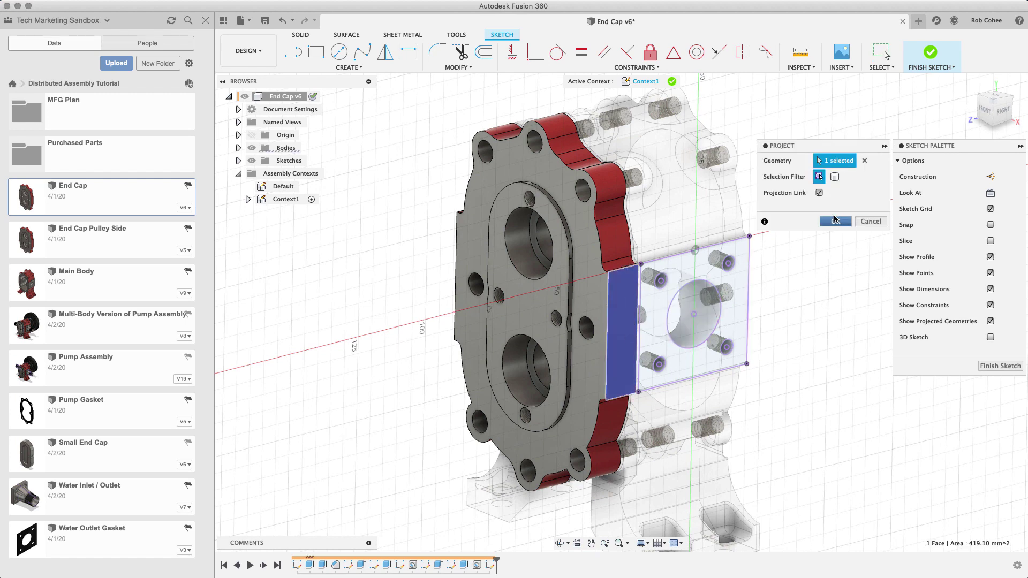
pyautogui.click(835, 222)
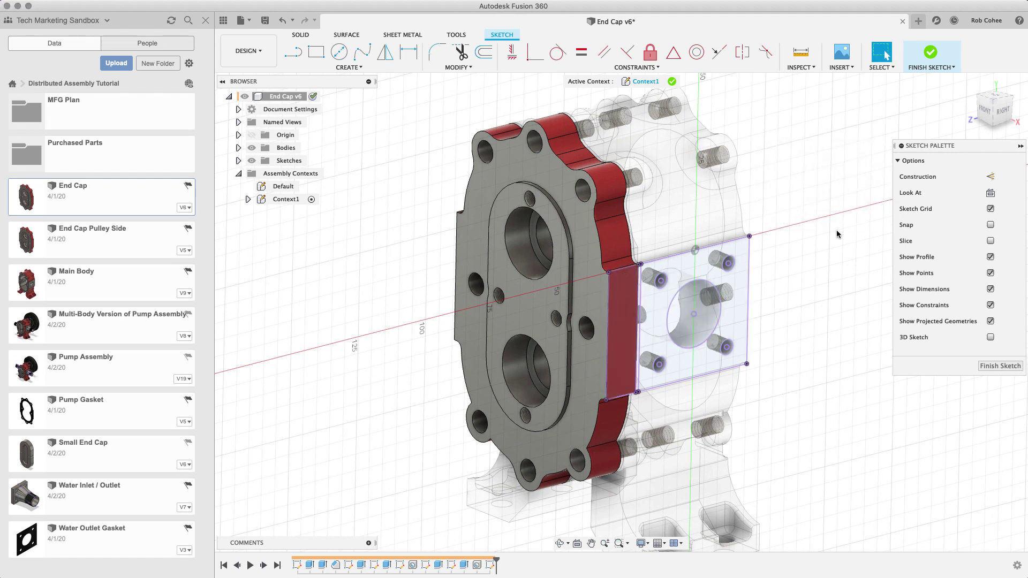
# Draw a line from the plate's upper corner to its lower corner to close the outline.
pyautogui.scroll(5, 820, 248)
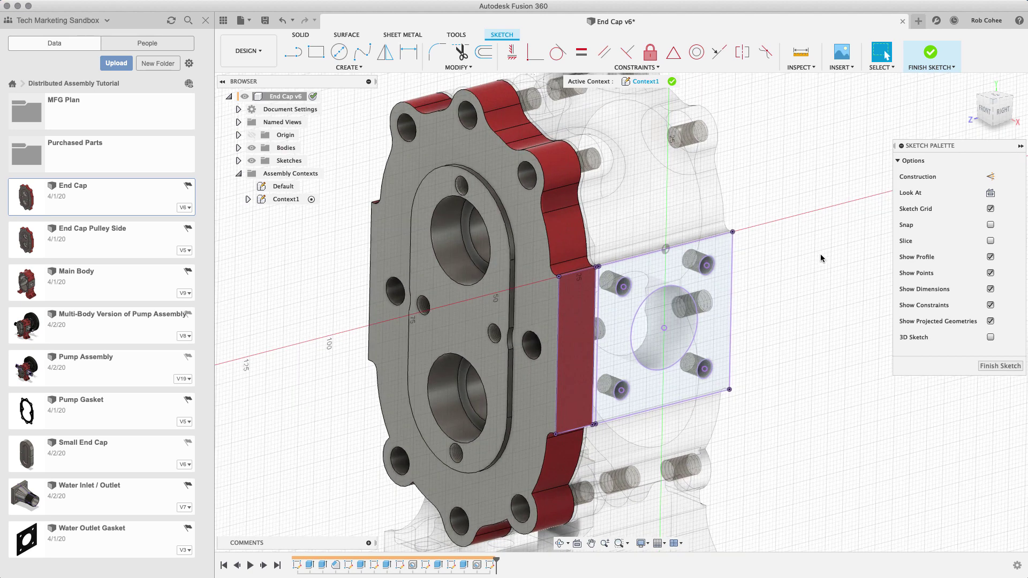
pyautogui.scroll(1, 584, 303)
pyautogui.press('l')
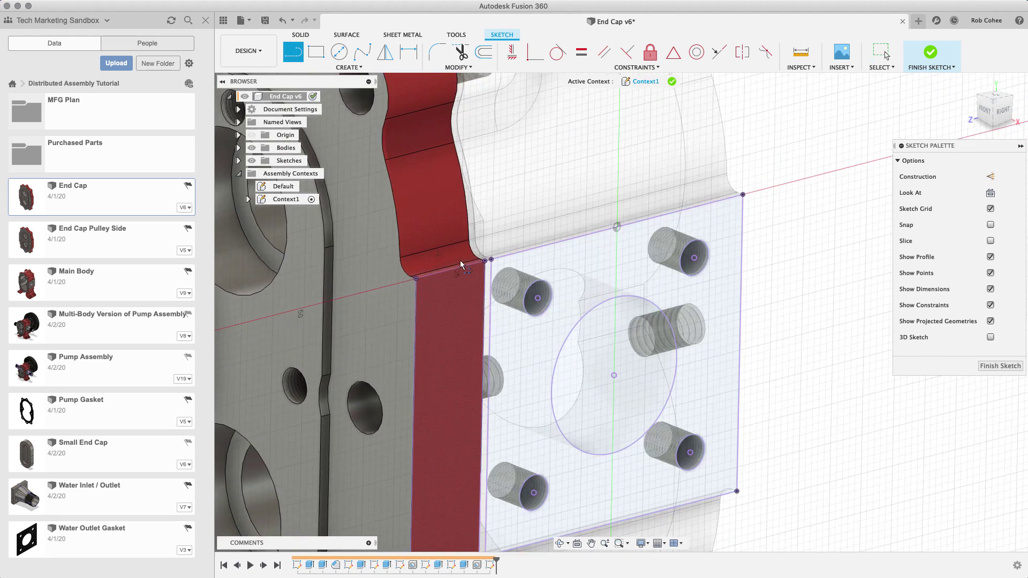
pyautogui.click(488, 260)
pyautogui.moveTo(494, 340); pyautogui.dragTo(558, 209, button='middle')
pyautogui.click(531, 431)
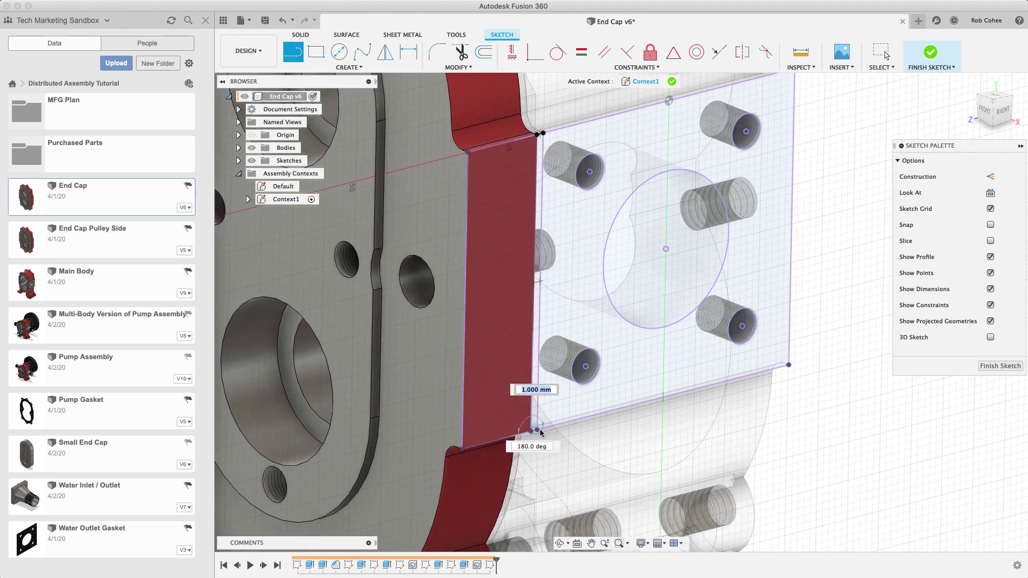
pyautogui.click(538, 432)
pyautogui.scroll(-5, 649, 379)
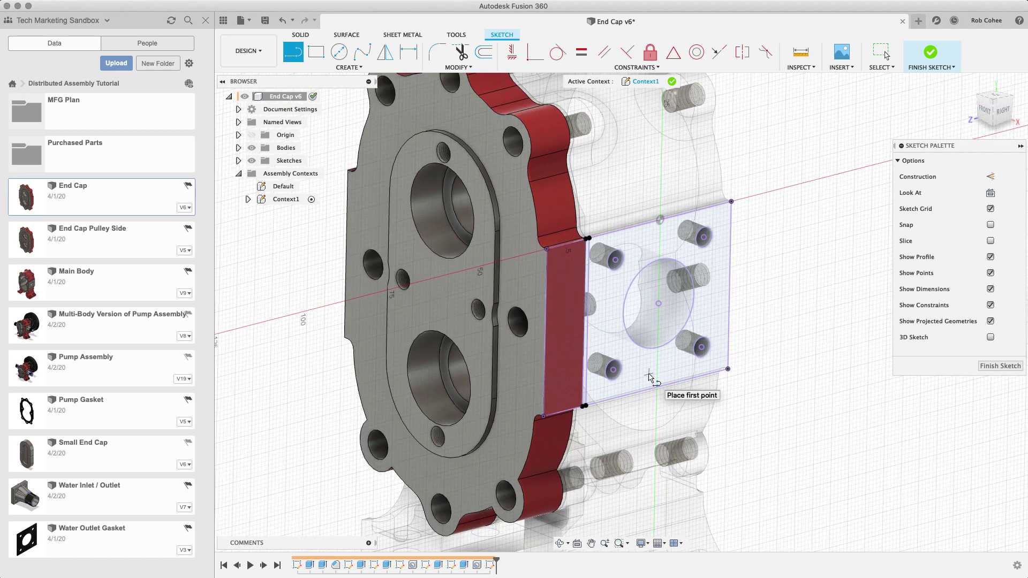
# Finish the sketch and extrude the strip and two plate profiles 6 mm into a joined flange.
pyautogui.click(999, 366)
pyautogui.press('e')
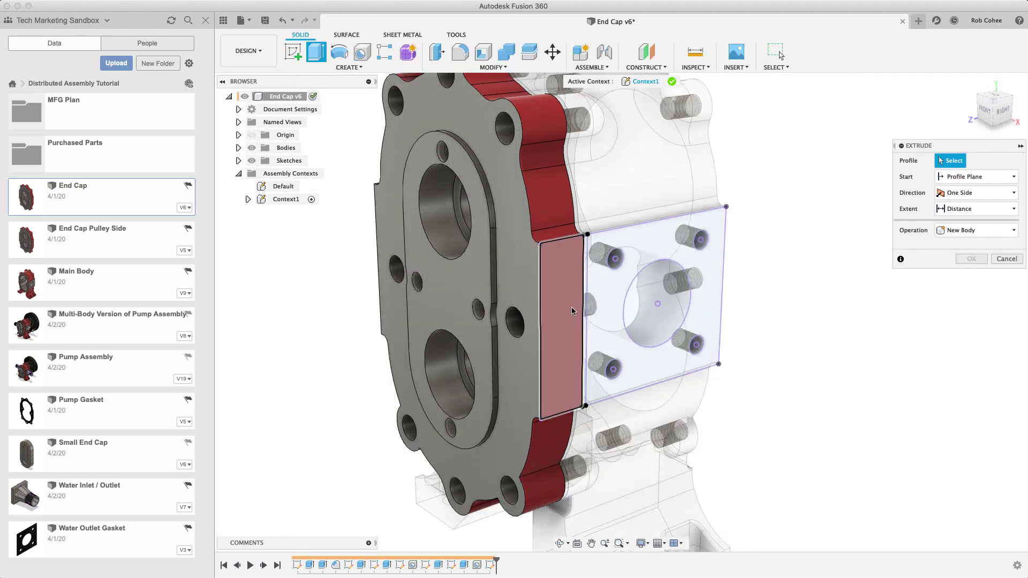
pyautogui.click(571, 306)
pyautogui.click(622, 301)
pyautogui.click(621, 281)
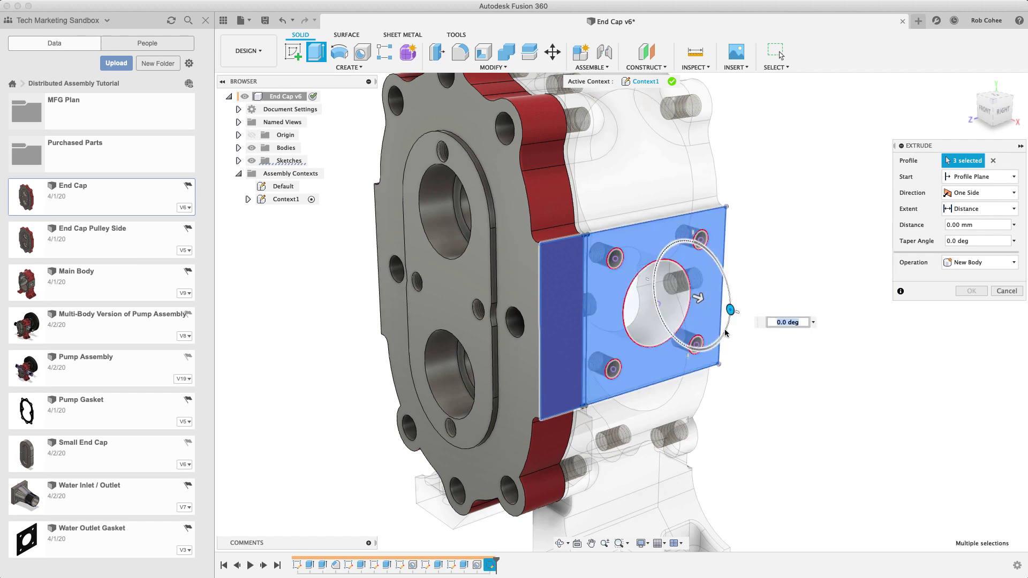
pyautogui.moveTo(709, 304); pyautogui.dragTo(753, 303)
pyautogui.click(972, 290)
# Orbit to check the flange, return Home, and activate the Default assembly context.
pyautogui.moveTo(881, 334)
pyautogui.keyDown('shift'); pyautogui.mouseDown(button='middle')
pyautogui.moveTo(886, 321)
pyautogui.moveTo(865, 350)
pyautogui.moveTo(872, 344)
pyautogui.mouseUp(button='middle'); pyautogui.keyUp('shift')
pyautogui.press('Escape')
pyautogui.click(970, 84)
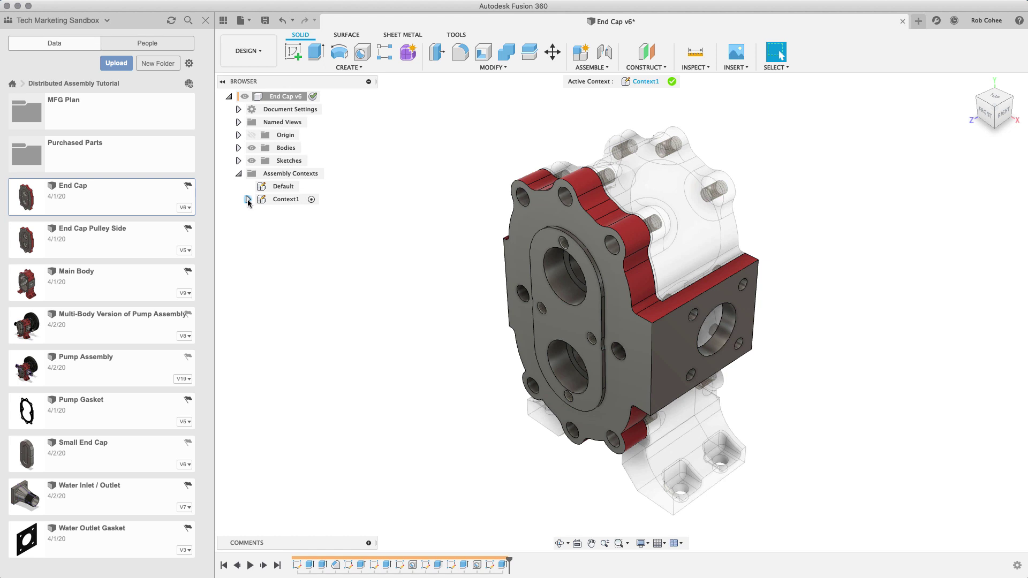
pyautogui.click(304, 186)
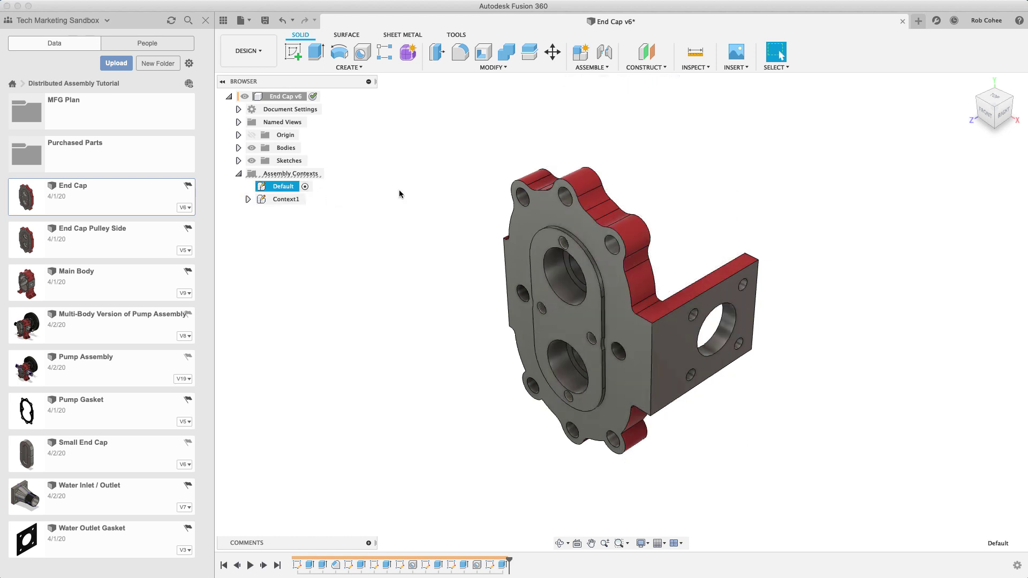